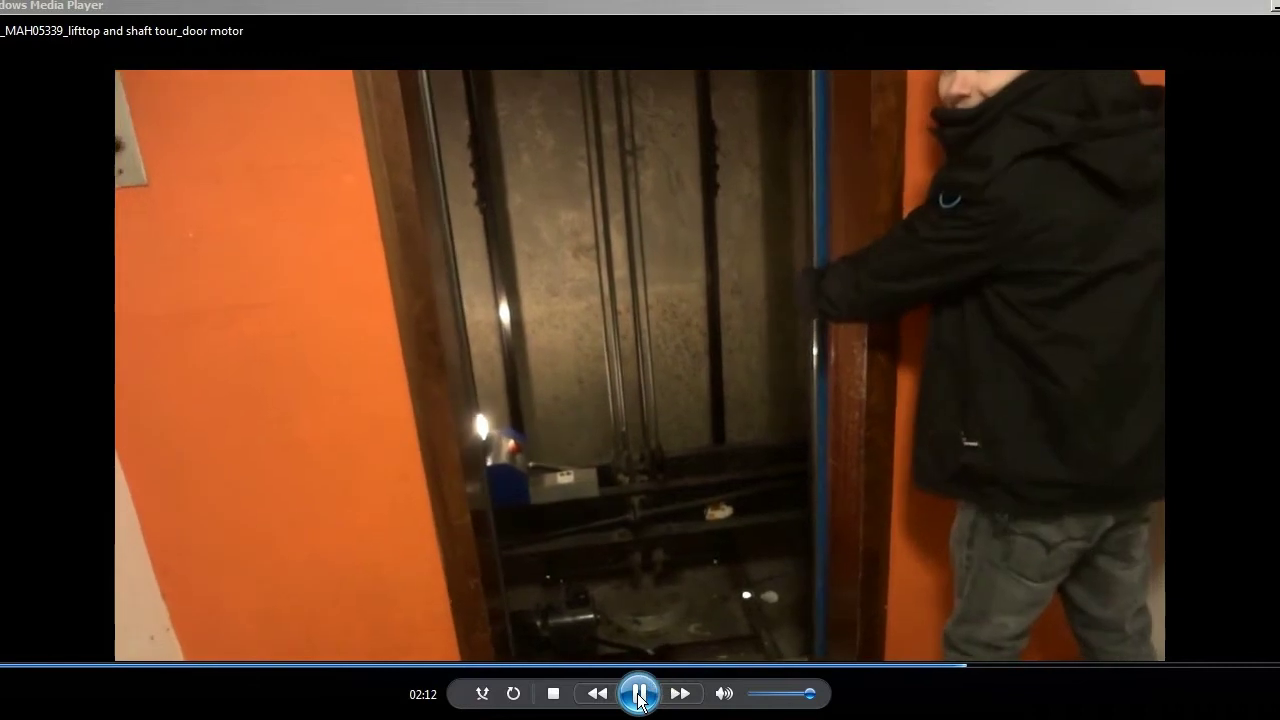
Step: Pause the lift-shaft tour video at 02:14 on the open lift doors
{"action": "left_click", "coordinate": [639, 694]}
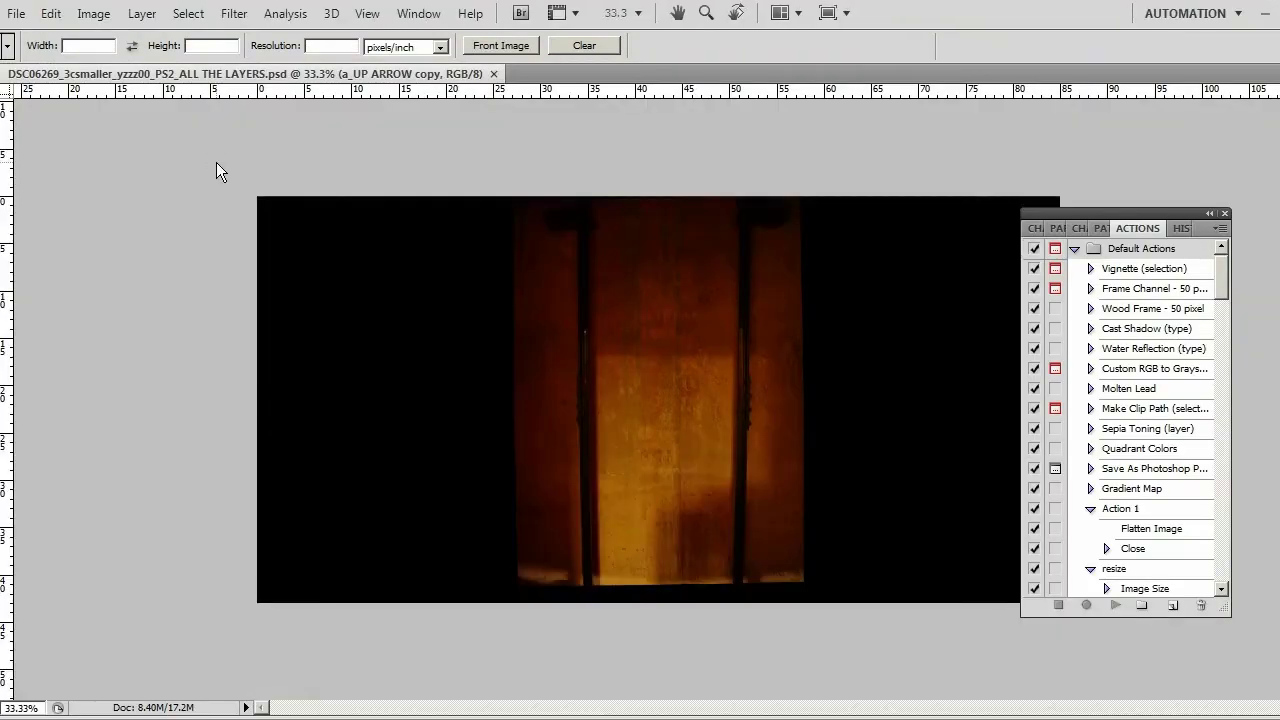
Step: Zoom the opened ALL THE LAYERS PSD to 50% with the Zoom tool
{"action": "key", "text": "z"}
{"action": "left_click", "coordinate": [673, 393]}
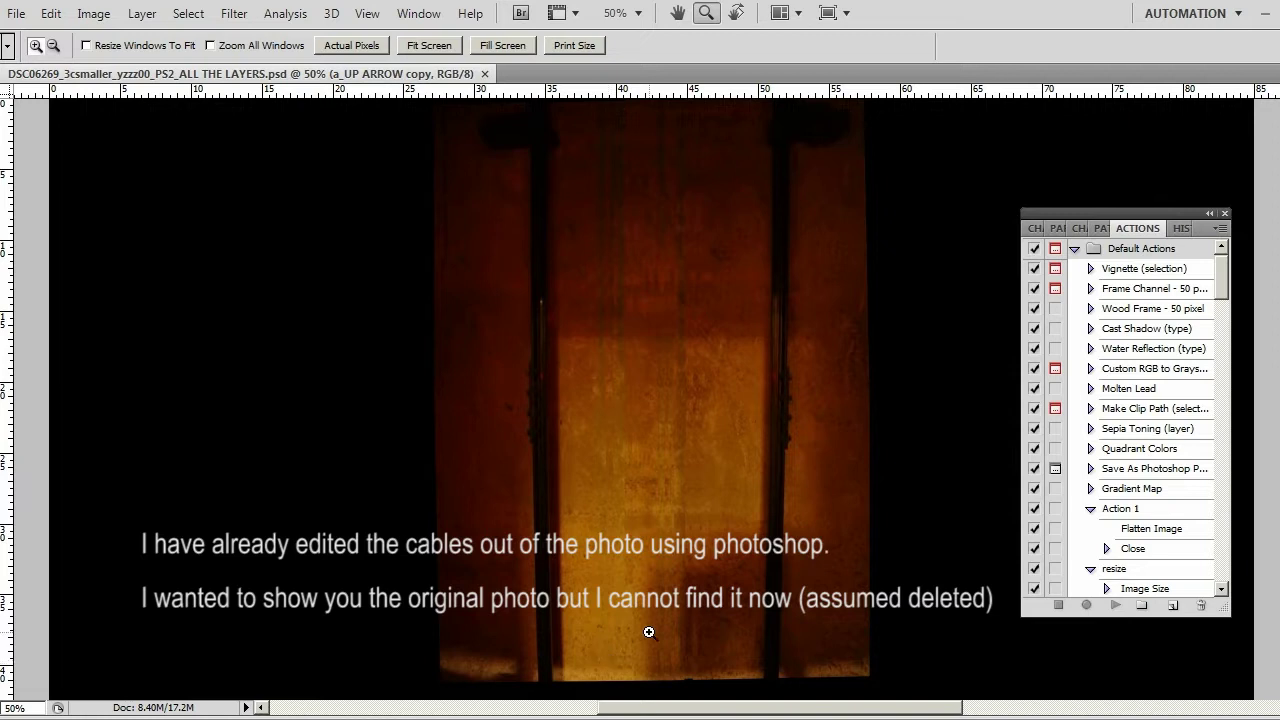
Step: Show the Layers panel from the Window menu, listing DARKEN down to Background copy
{"action": "left_click", "coordinate": [418, 13]}
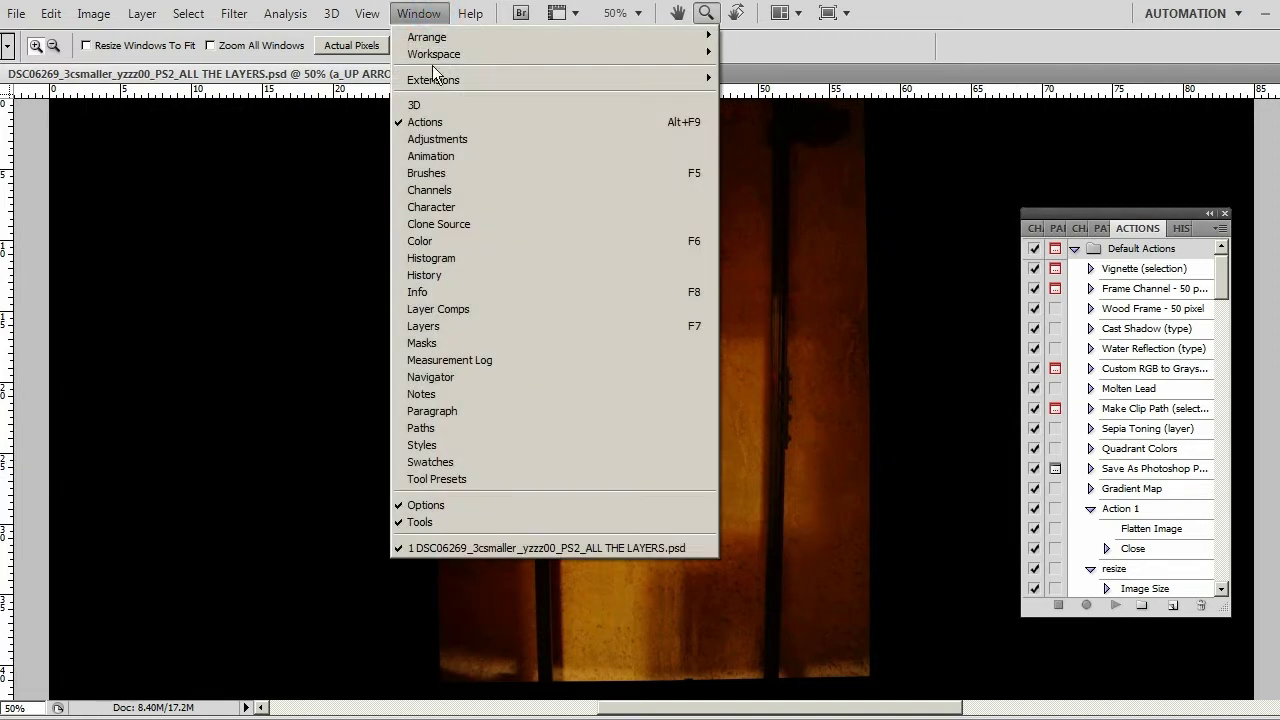
{"action": "left_click", "coordinate": [412, 327]}
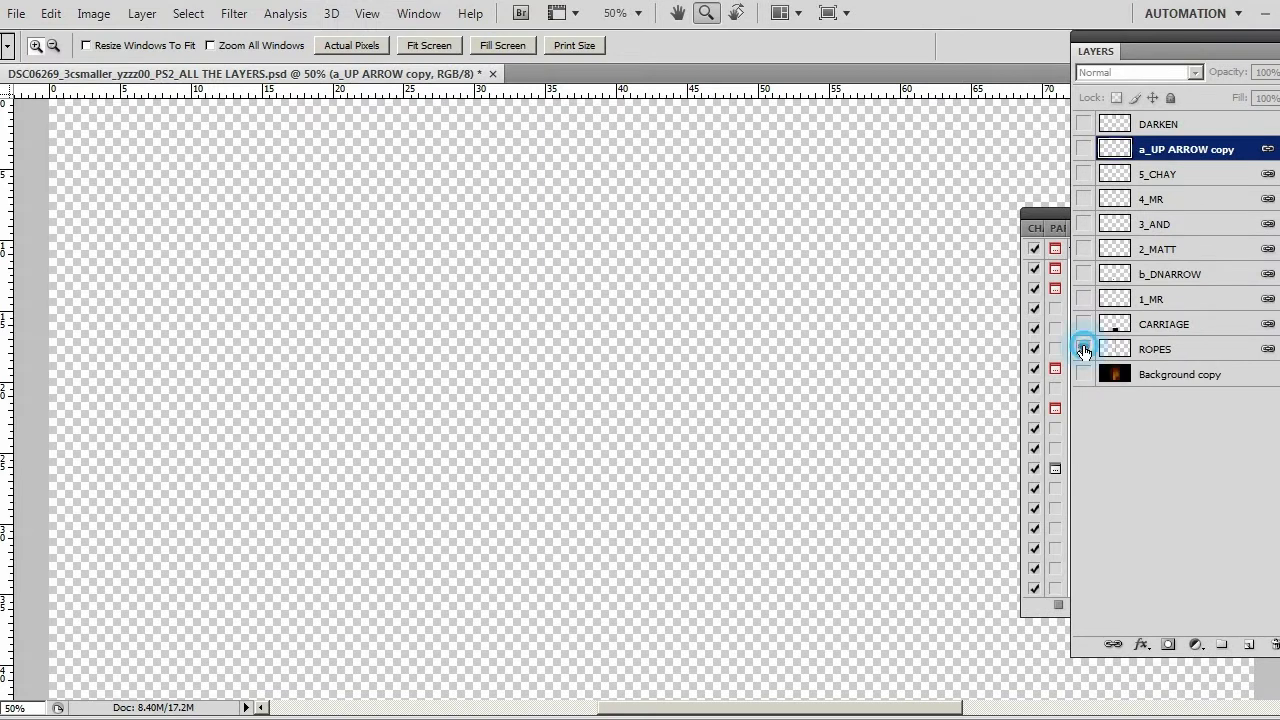
Step: Reveal the CARRIAGE, arrow and MR/MATT/AND/MR/CHAY letter layers one by one
{"action": "left_click", "coordinate": [1052, 351]}
{"action": "left_click", "coordinate": [1084, 349]}
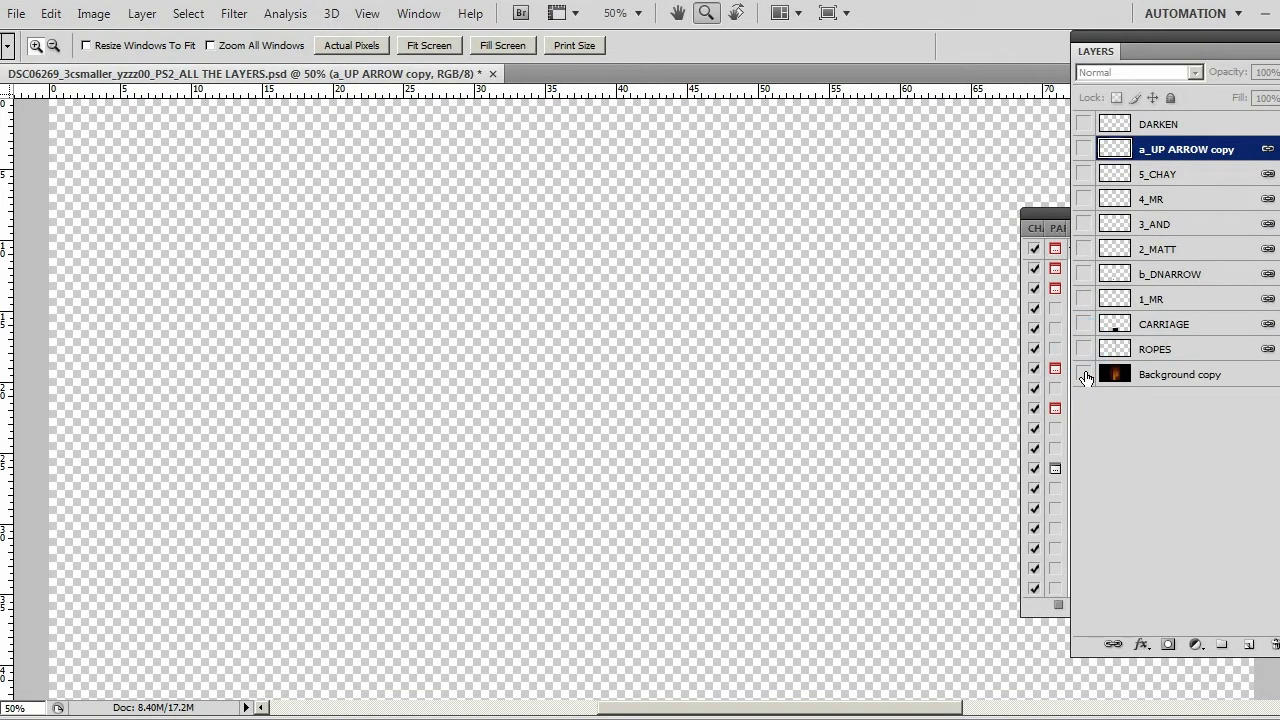
{"action": "left_click", "coordinate": [1084, 324]}
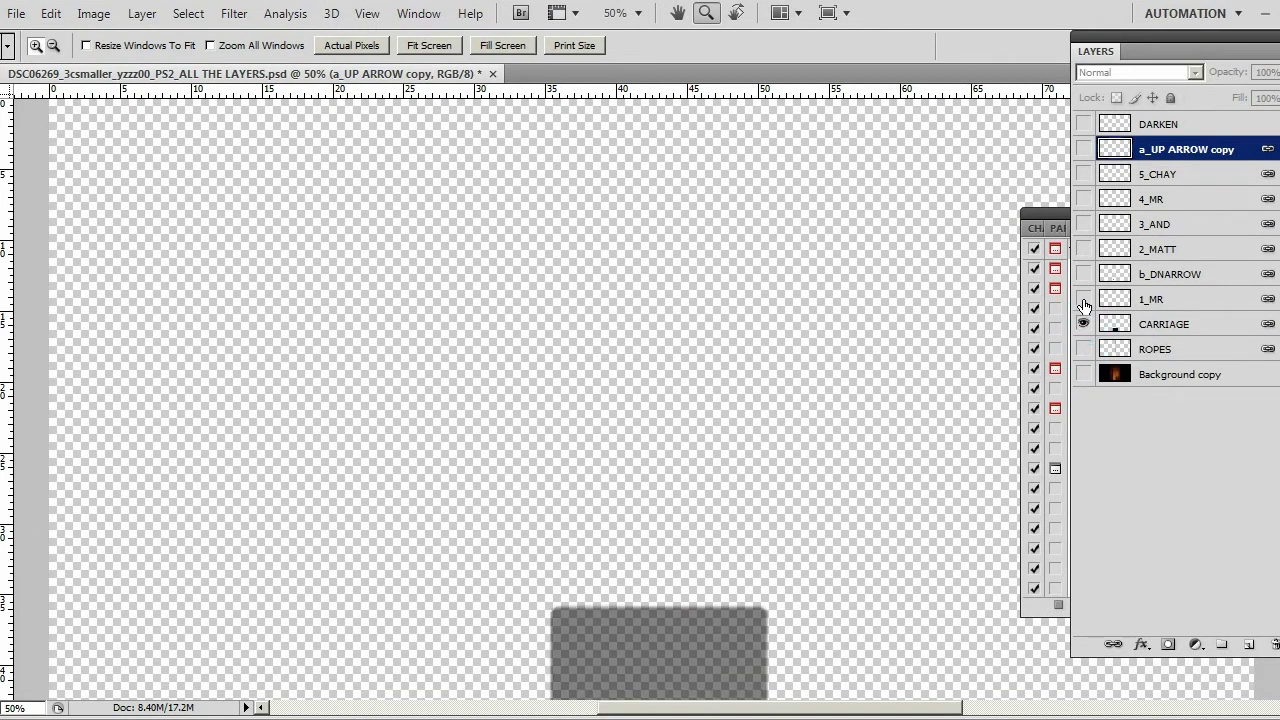
{"action": "left_click", "coordinate": [1084, 299]}
{"action": "left_click", "coordinate": [1084, 272]}
{"action": "left_click", "coordinate": [1083, 249]}
{"action": "left_click", "coordinate": [1083, 224]}
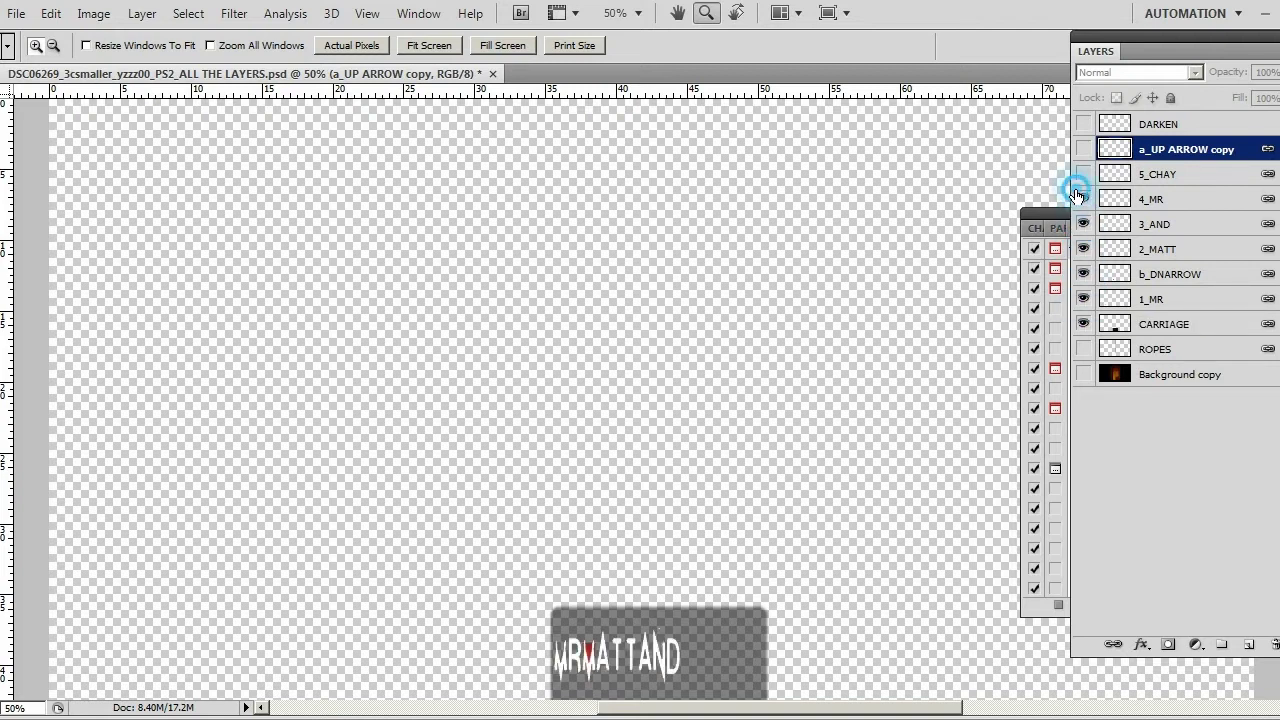
{"action": "left_click", "coordinate": [1084, 199]}
{"action": "left_click", "coordinate": [1084, 174]}
{"action": "left_click", "coordinate": [1083, 149]}
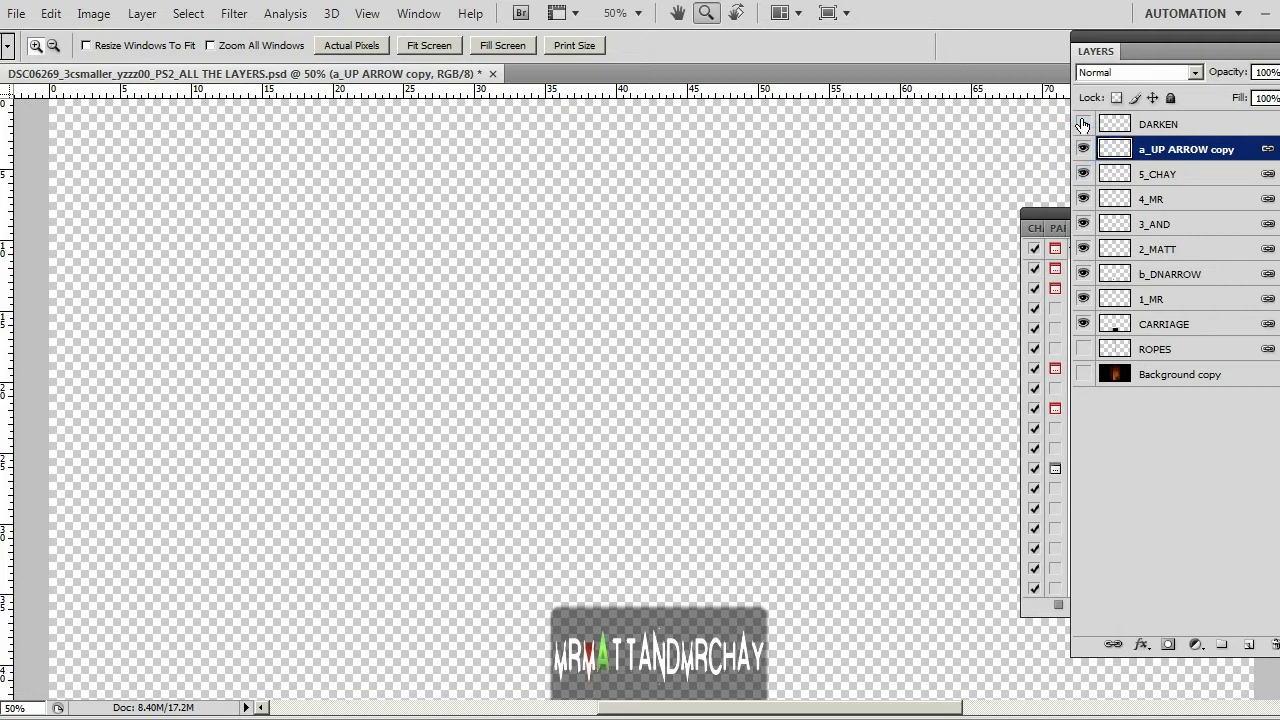
Step: Show ROPES and DARKEN, comparing the darkened rope tops with ROPES hidden and shown
{"action": "left_click", "coordinate": [1084, 349]}
{"action": "left_click", "coordinate": [1083, 124]}
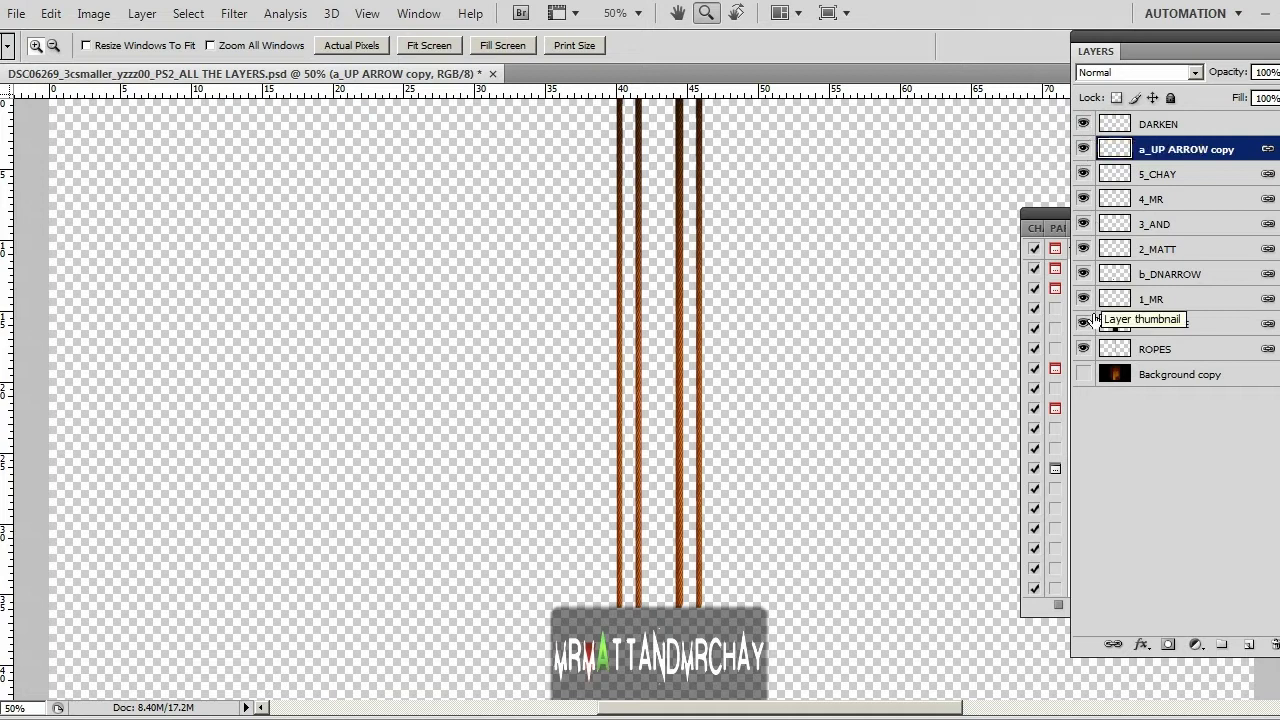
{"action": "left_click", "coordinate": [1083, 349]}
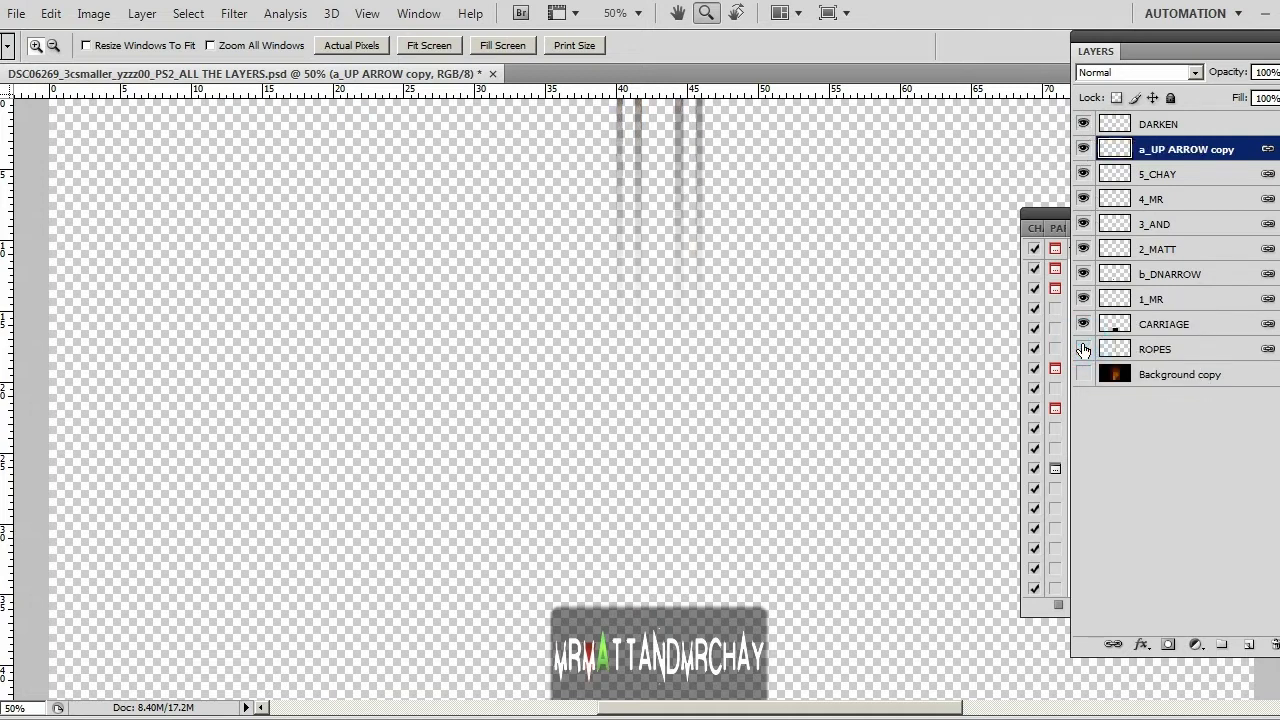
{"action": "left_click", "coordinate": [1083, 349]}
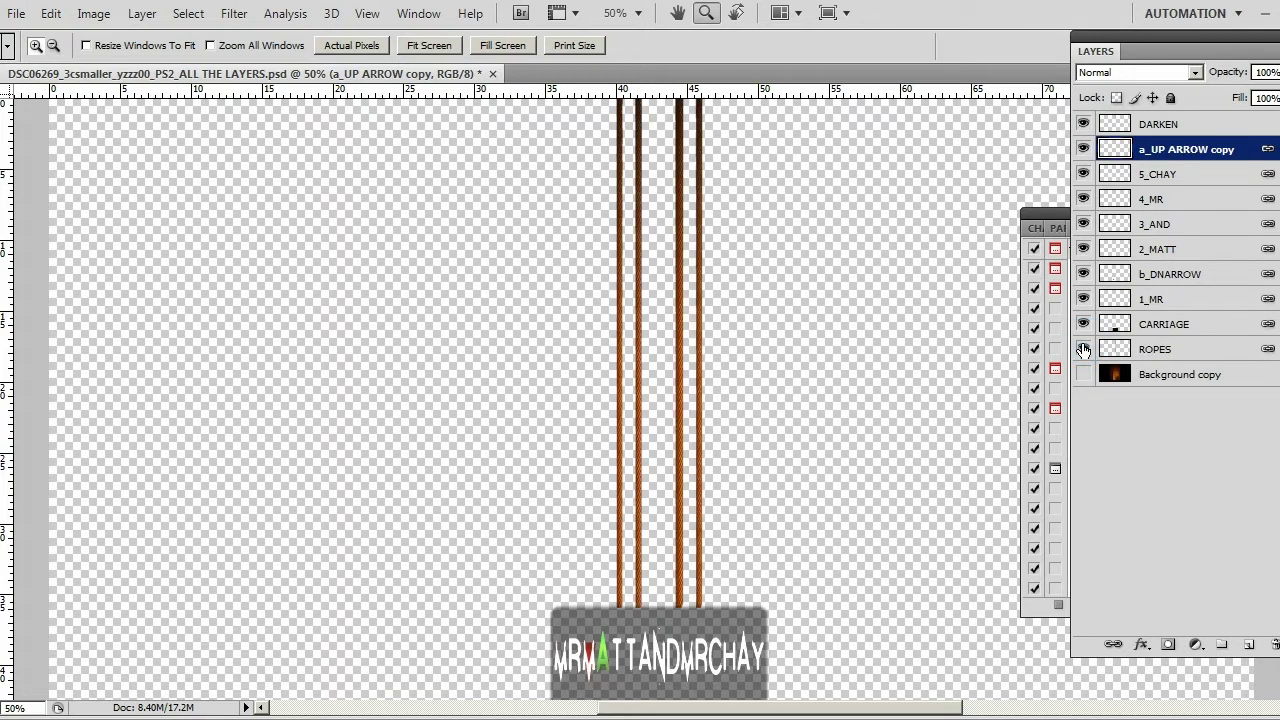
Step: Hide every layer from DARKEN down to ROPES, leaving only Background copy visible
{"action": "left_click", "coordinate": [1084, 124]}
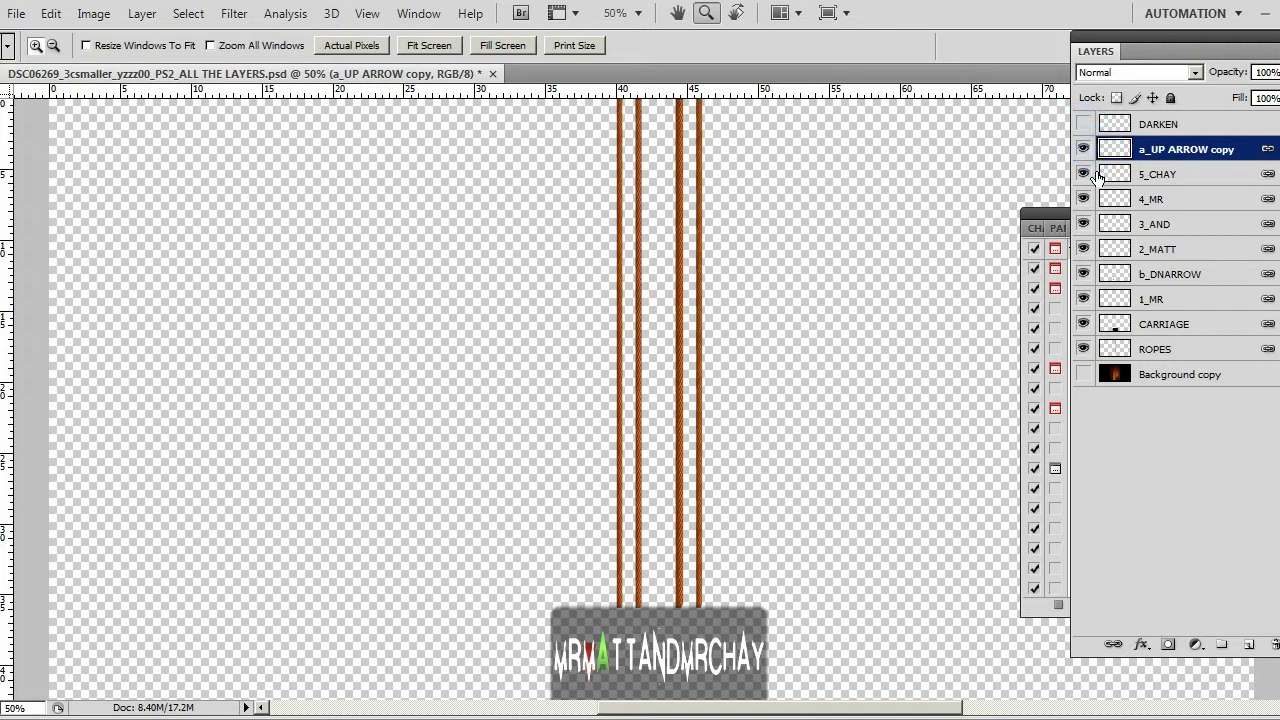
{"action": "left_click", "coordinate": [1083, 148]}
{"action": "left_click", "coordinate": [1083, 174]}
{"action": "left_click", "coordinate": [1083, 199]}
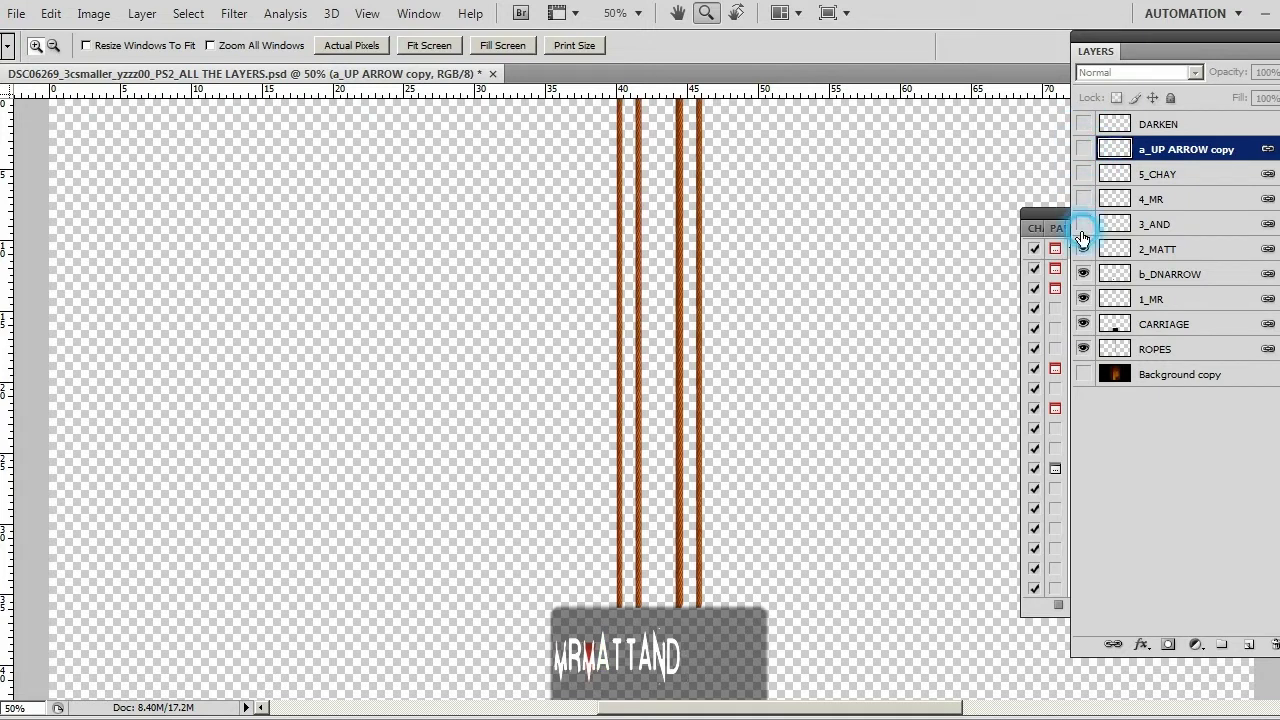
{"action": "left_click", "coordinate": [1083, 224]}
{"action": "left_click", "coordinate": [1083, 249]}
{"action": "left_click", "coordinate": [1084, 274]}
{"action": "left_click", "coordinate": [1083, 299]}
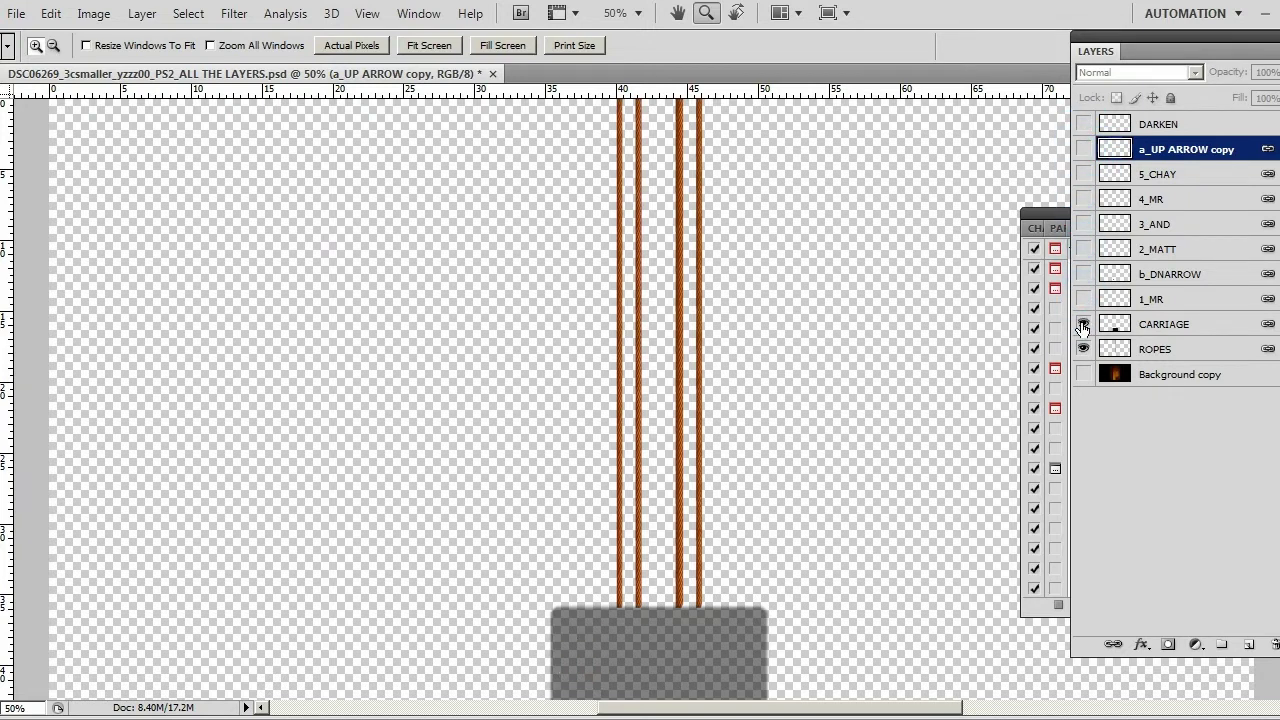
{"action": "left_click", "coordinate": [1083, 324]}
{"action": "left_click", "coordinate": [1083, 349]}
{"action": "left_click", "coordinate": [1081, 375]}
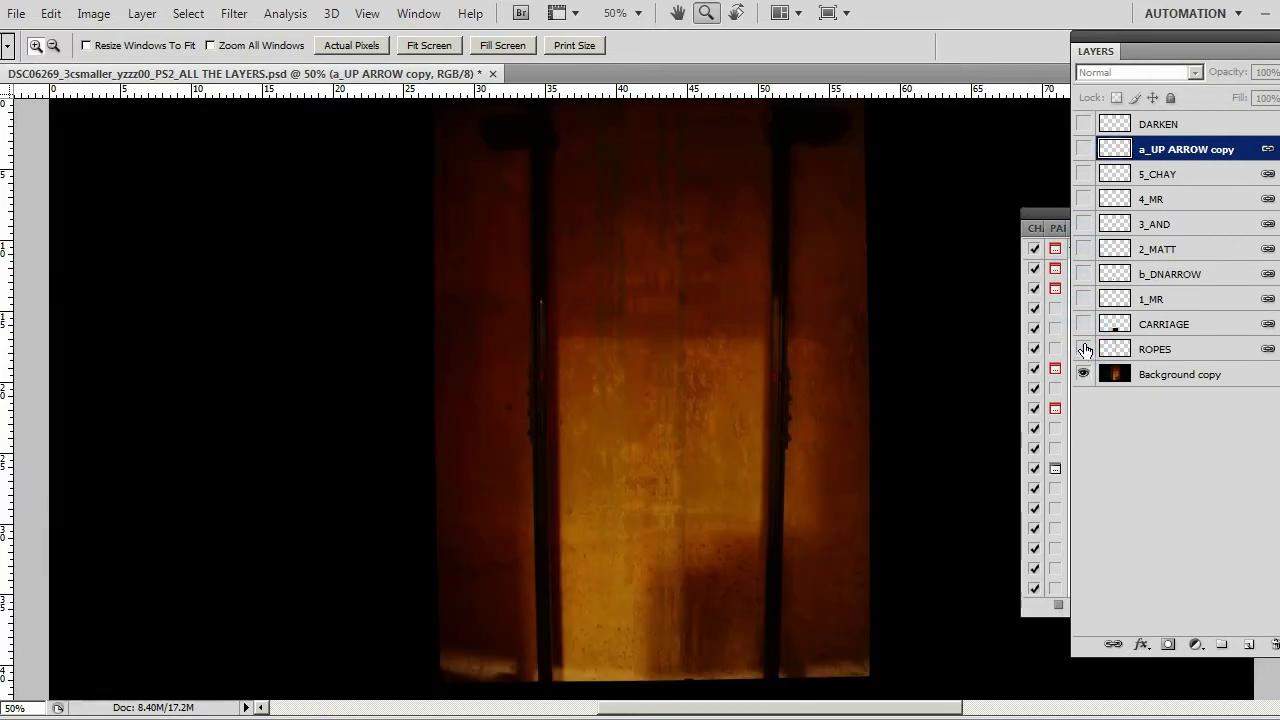
Step: Show ROPES alone without the photo and drag the ropes down, then back up, with the Move tool
{"action": "left_click", "coordinate": [1083, 349]}
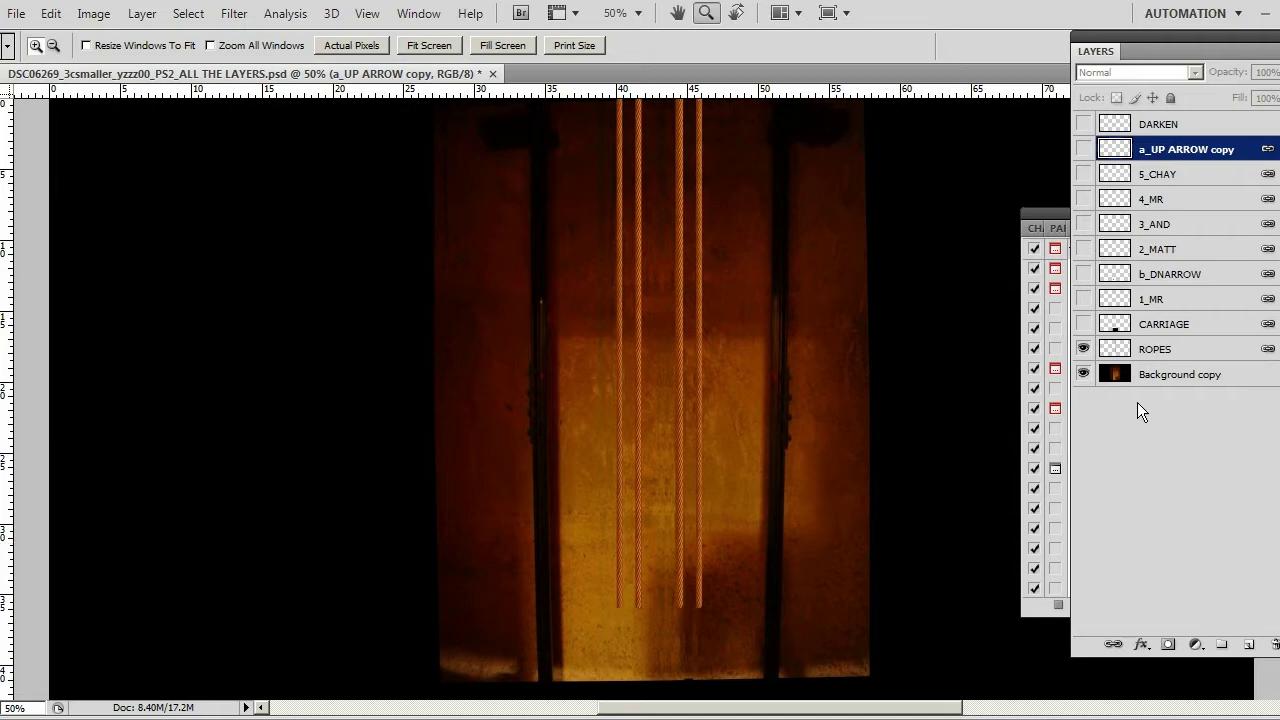
{"action": "left_click", "coordinate": [1084, 373]}
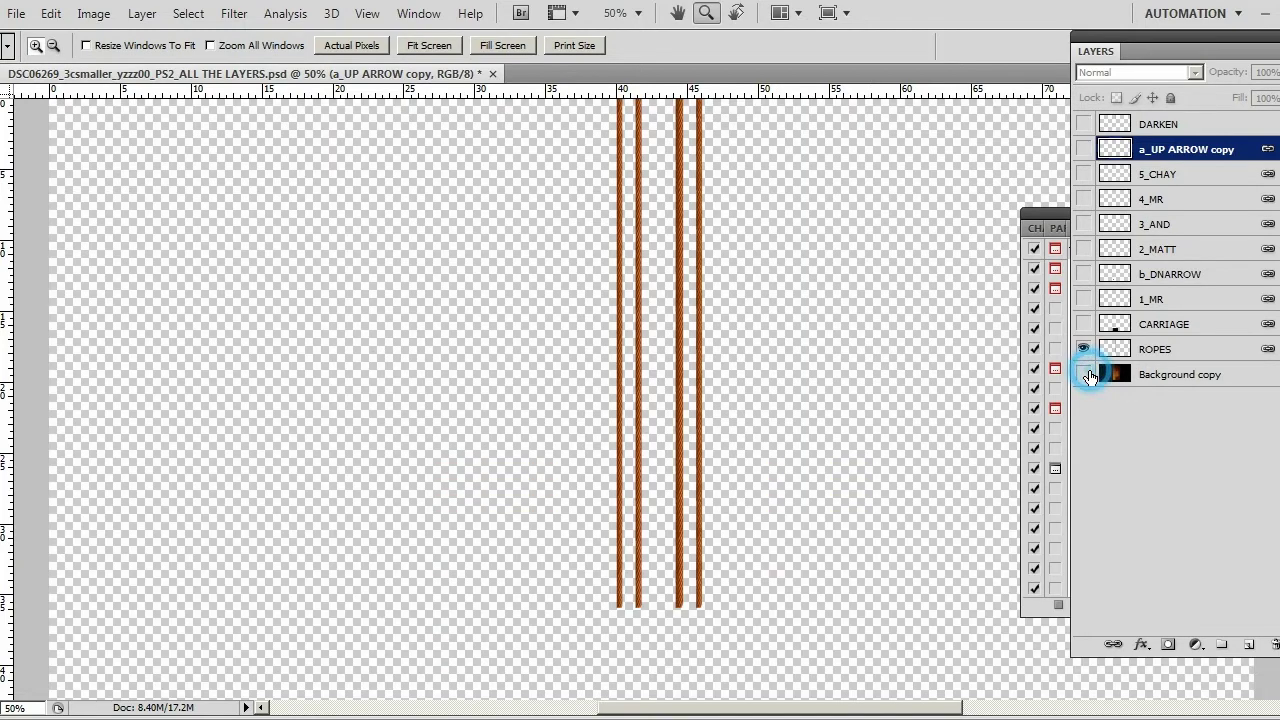
{"action": "key", "text": "v"}
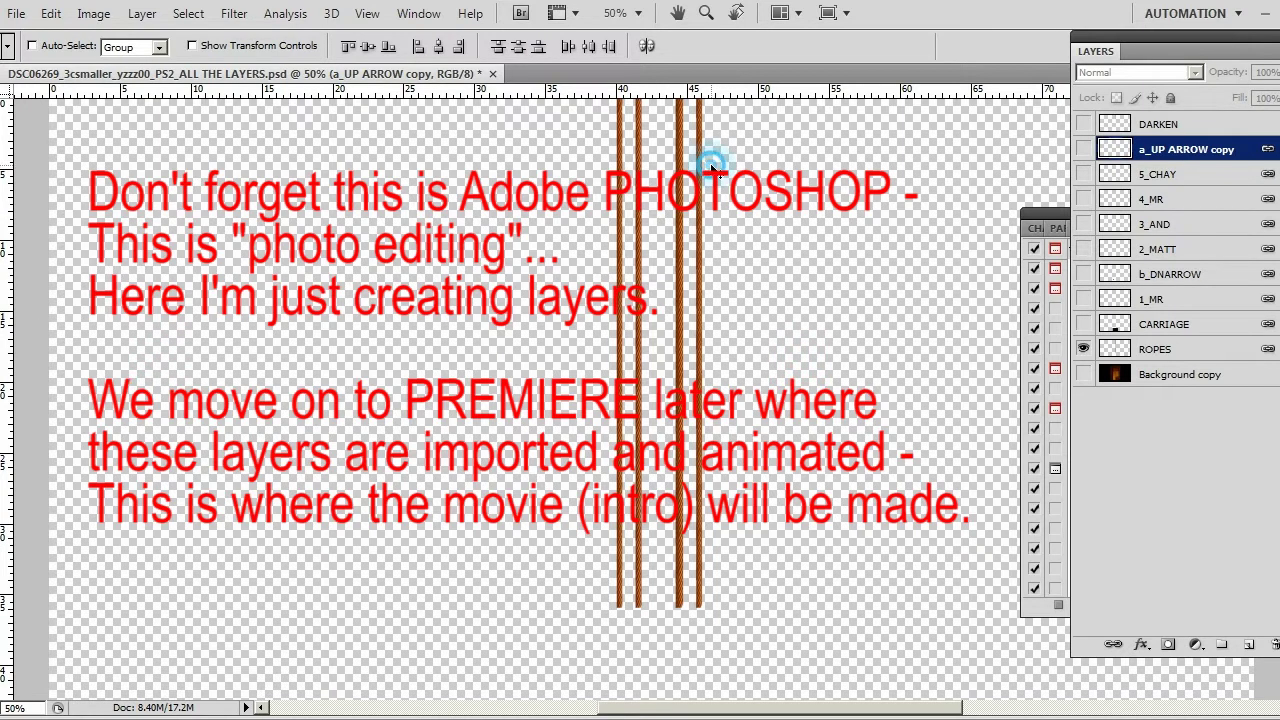
{"action": "left_click_drag", "start_coordinate": [710, 168], "coordinate": [697, 603]}
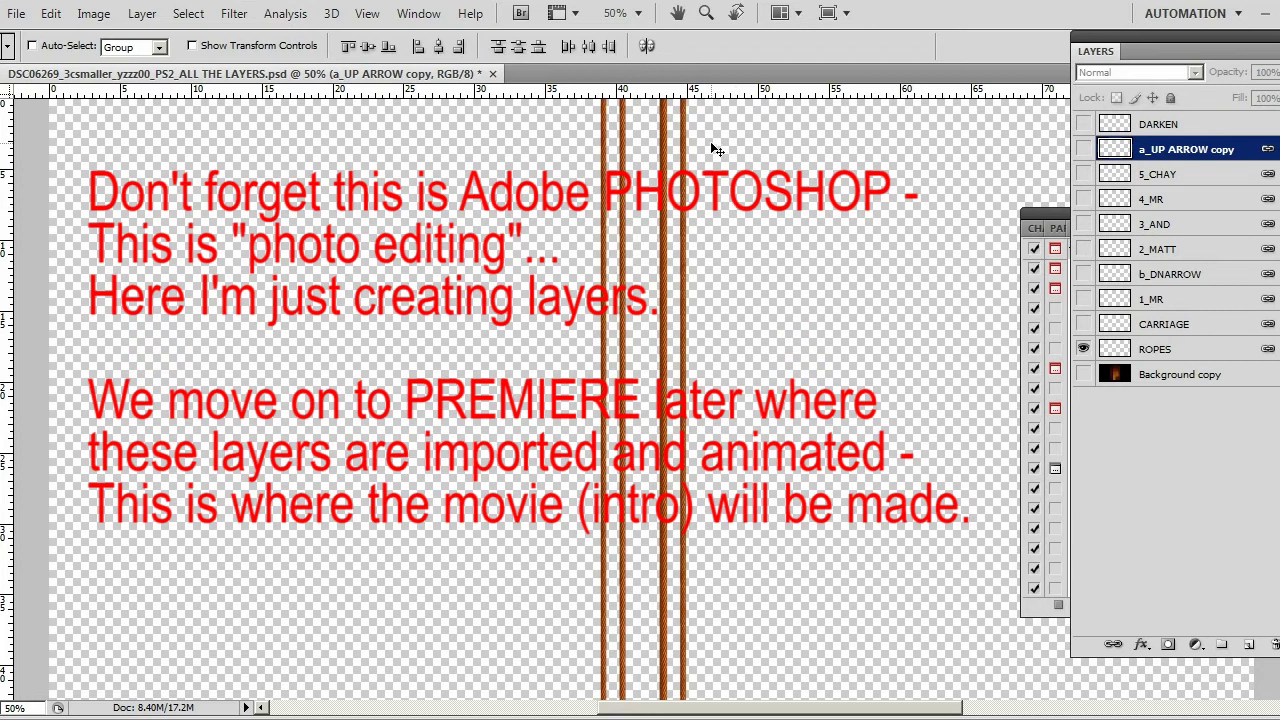
{"action": "left_click_drag", "start_coordinate": [703, 345], "coordinate": [725, 360]}
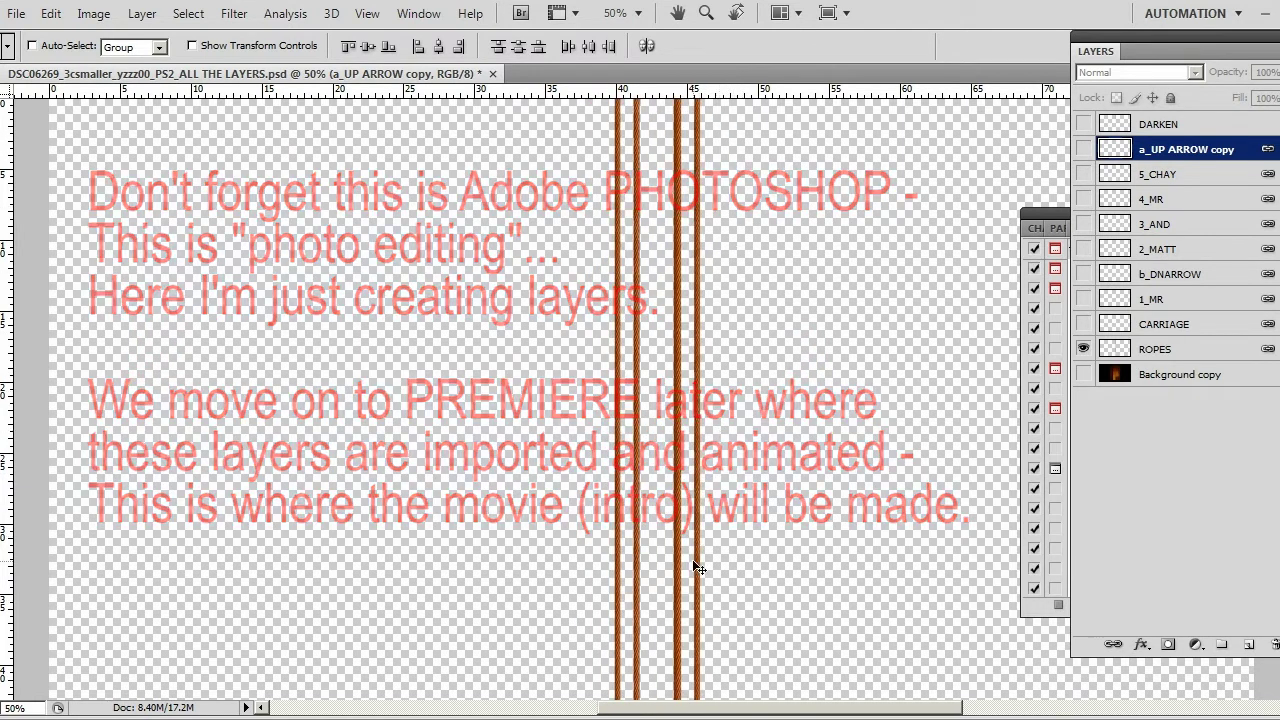
{"action": "left_click_drag", "start_coordinate": [717, 566], "coordinate": [709, 486]}
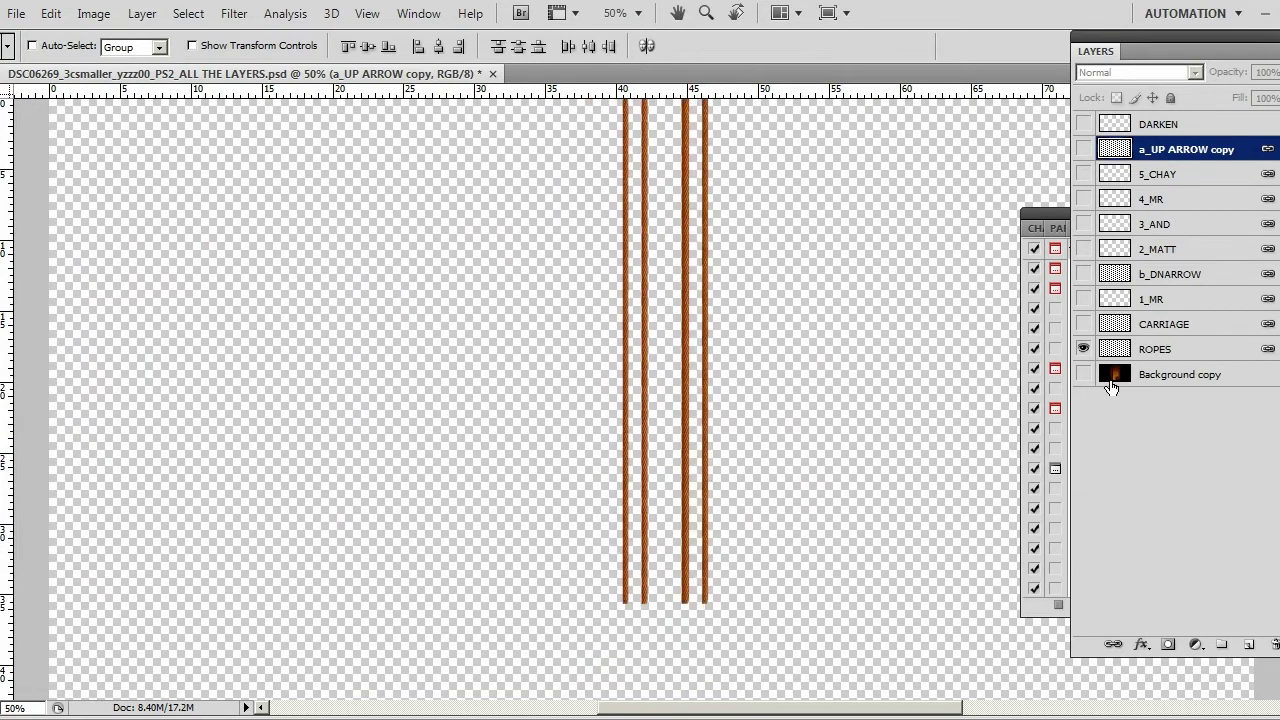
Step: With the photo visible again, nudge the ropes slightly left and inspect them at 200%
{"action": "left_click", "coordinate": [1083, 374]}
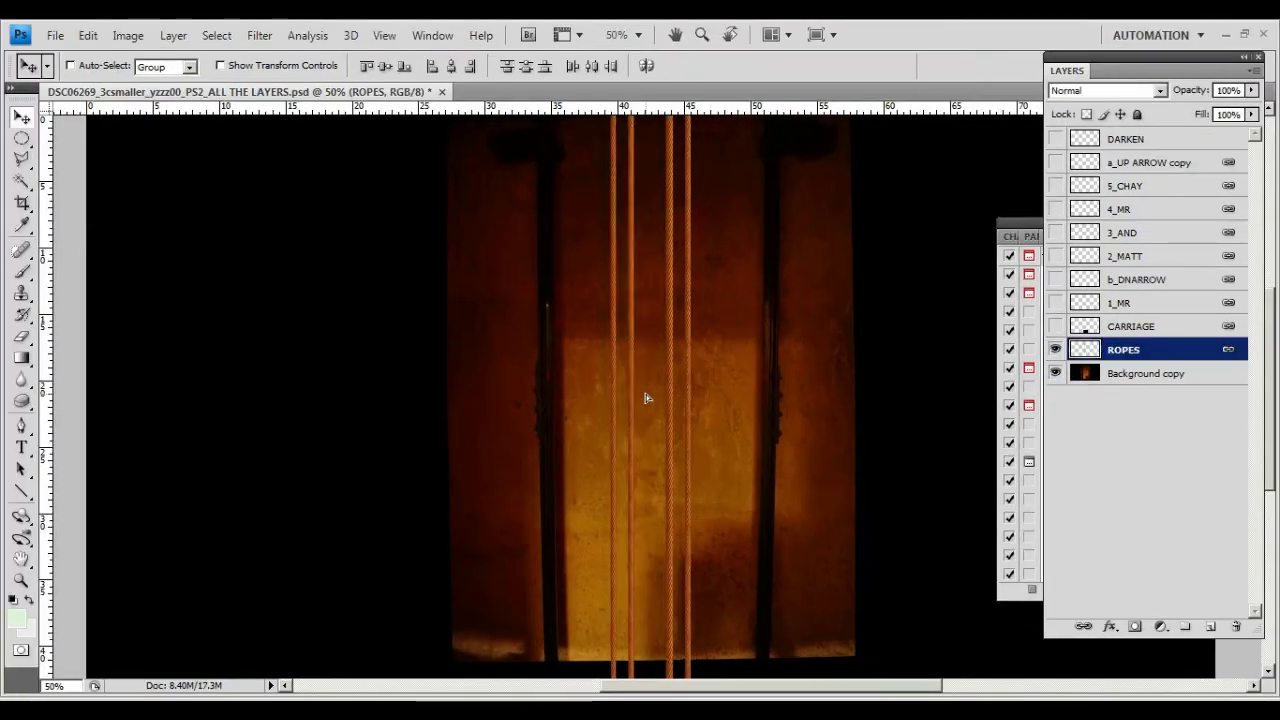
{"action": "left_click_drag", "start_coordinate": [636, 394], "coordinate": [652, 400]}
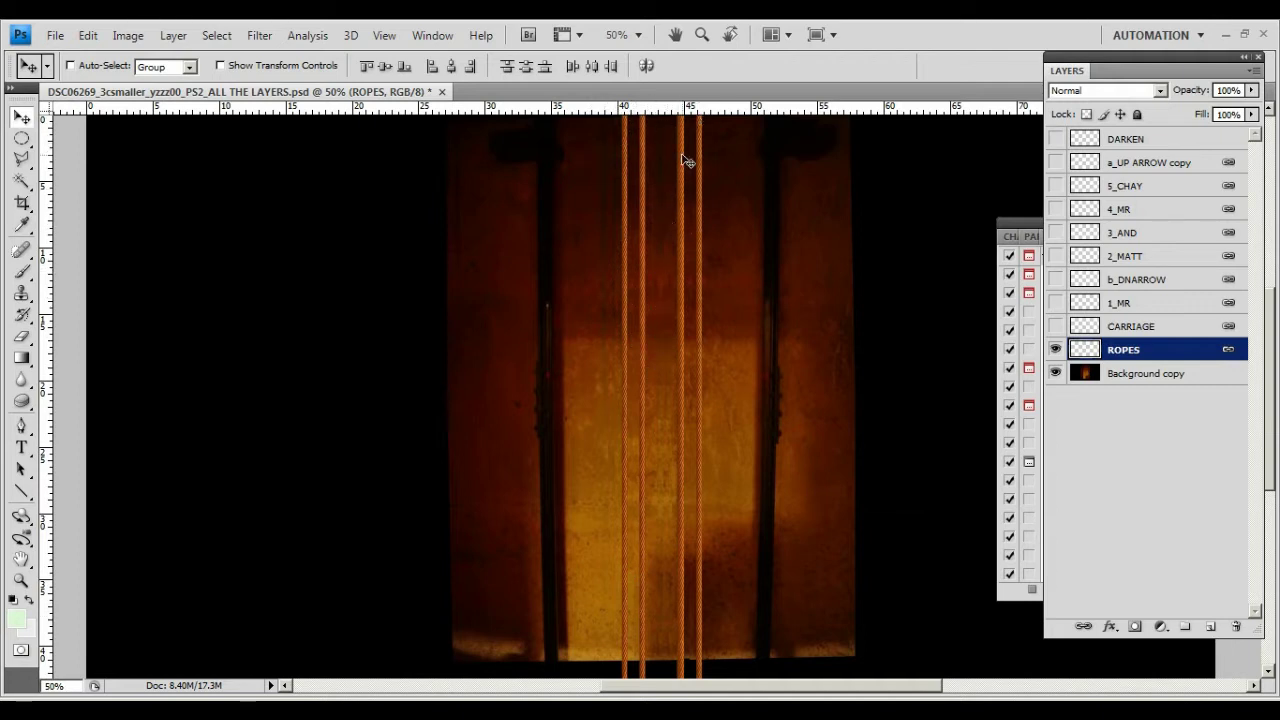
{"action": "key", "text": "z"}
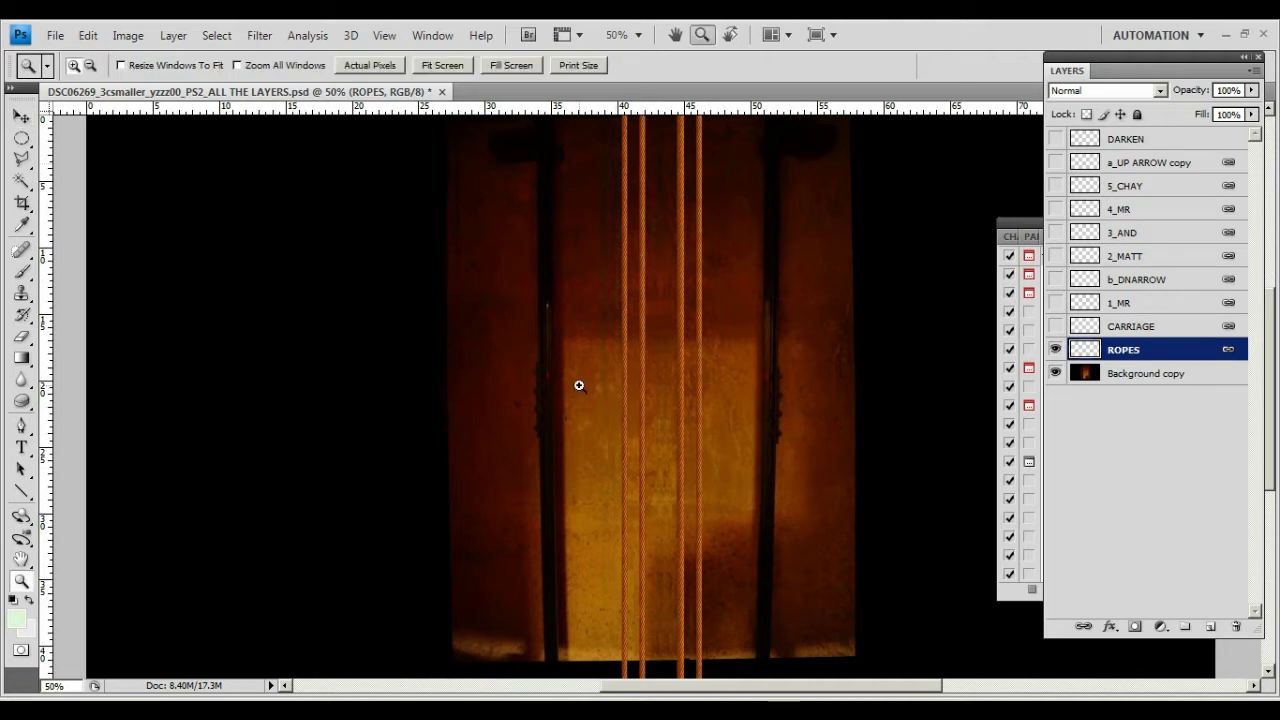
{"action": "left_click_drag", "start_coordinate": [580, 383], "coordinate": [728, 506]}
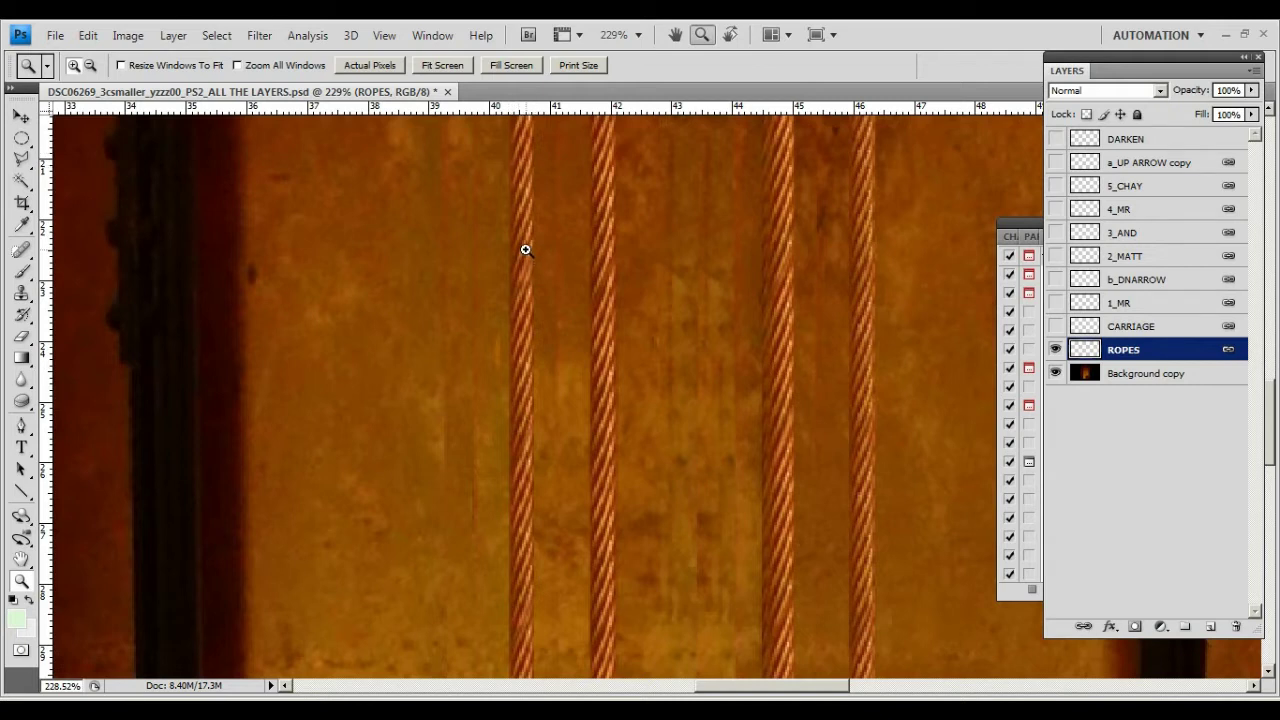
{"action": "left_click", "coordinate": [635, 369], "text": "alt"}
{"action": "left_click", "coordinate": [623, 369], "text": "alt"}
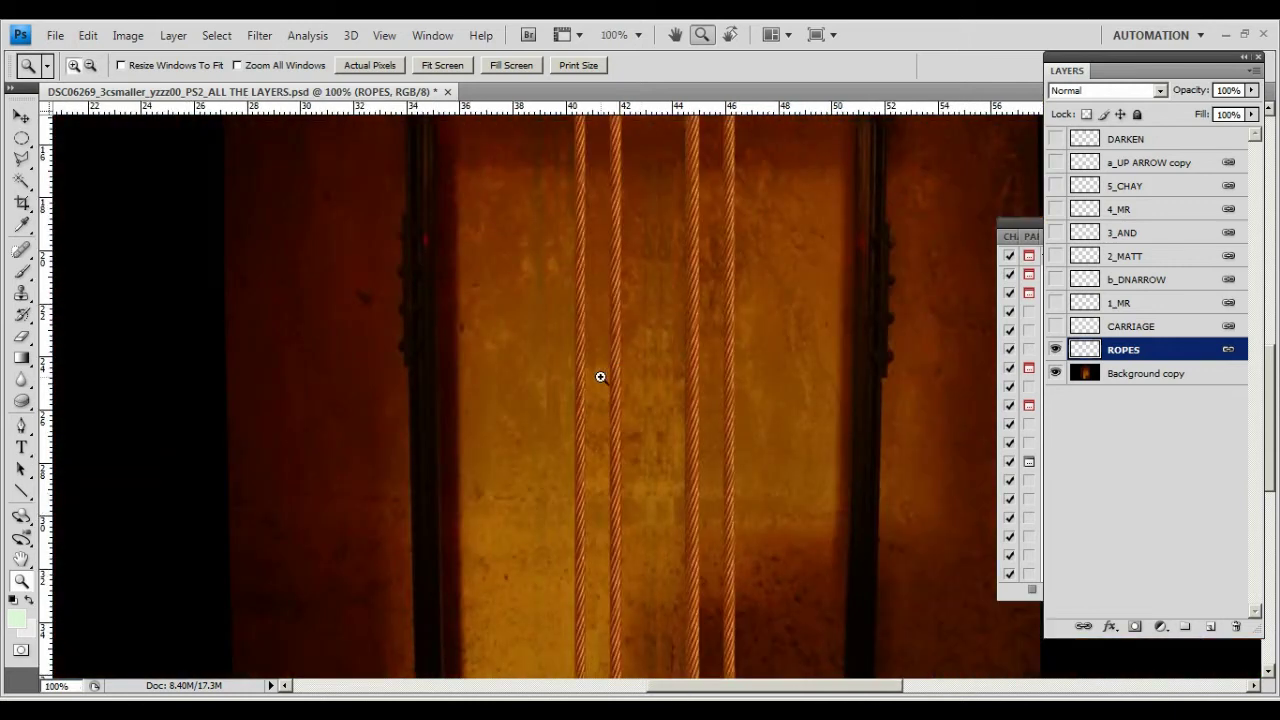
{"action": "left_click", "coordinate": [600, 377]}
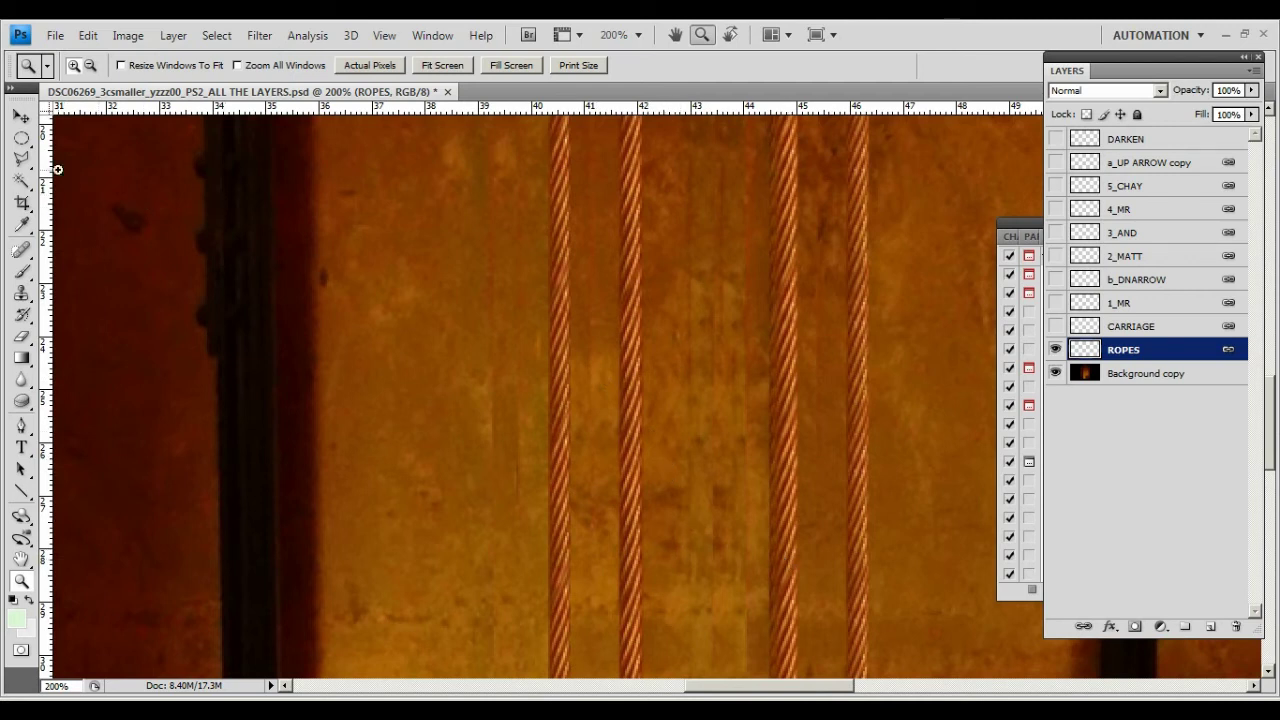
Step: Lasso a thin slanted strip along the leftmost rope with the Polygonal Lasso, then hide Background copy
{"action": "left_click", "coordinate": [22, 160]}
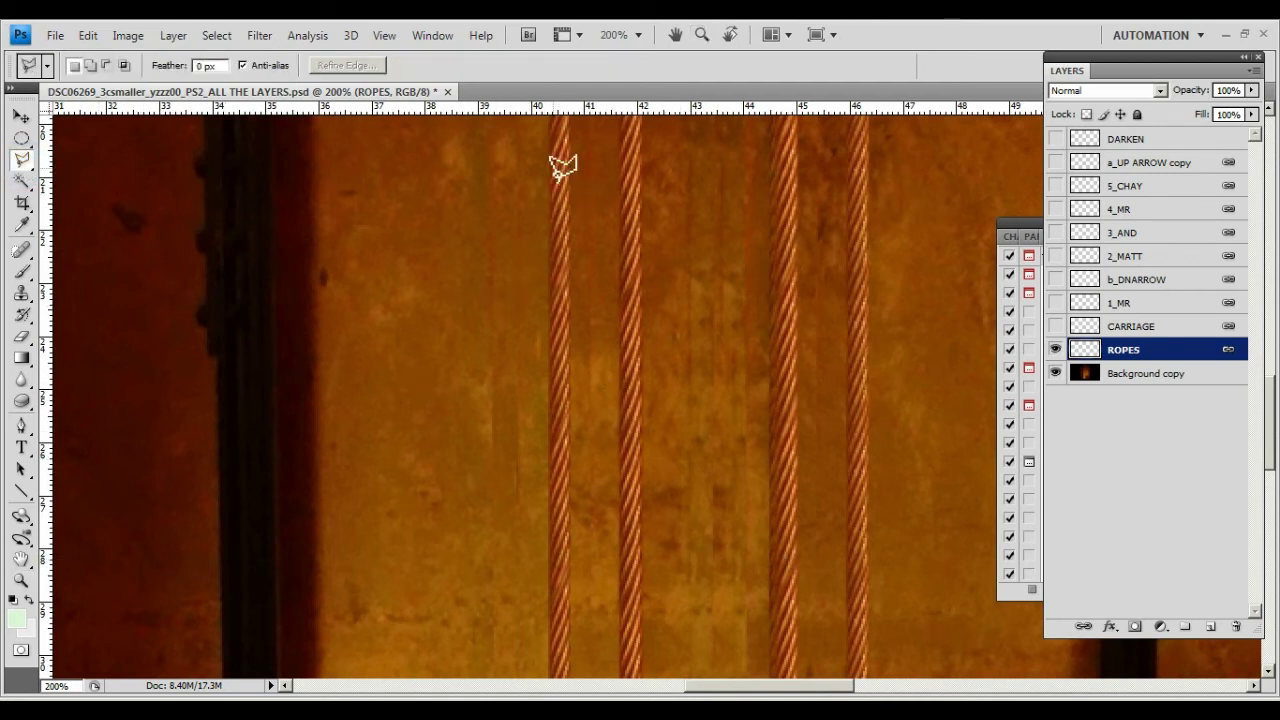
{"action": "left_click", "coordinate": [547, 231]}
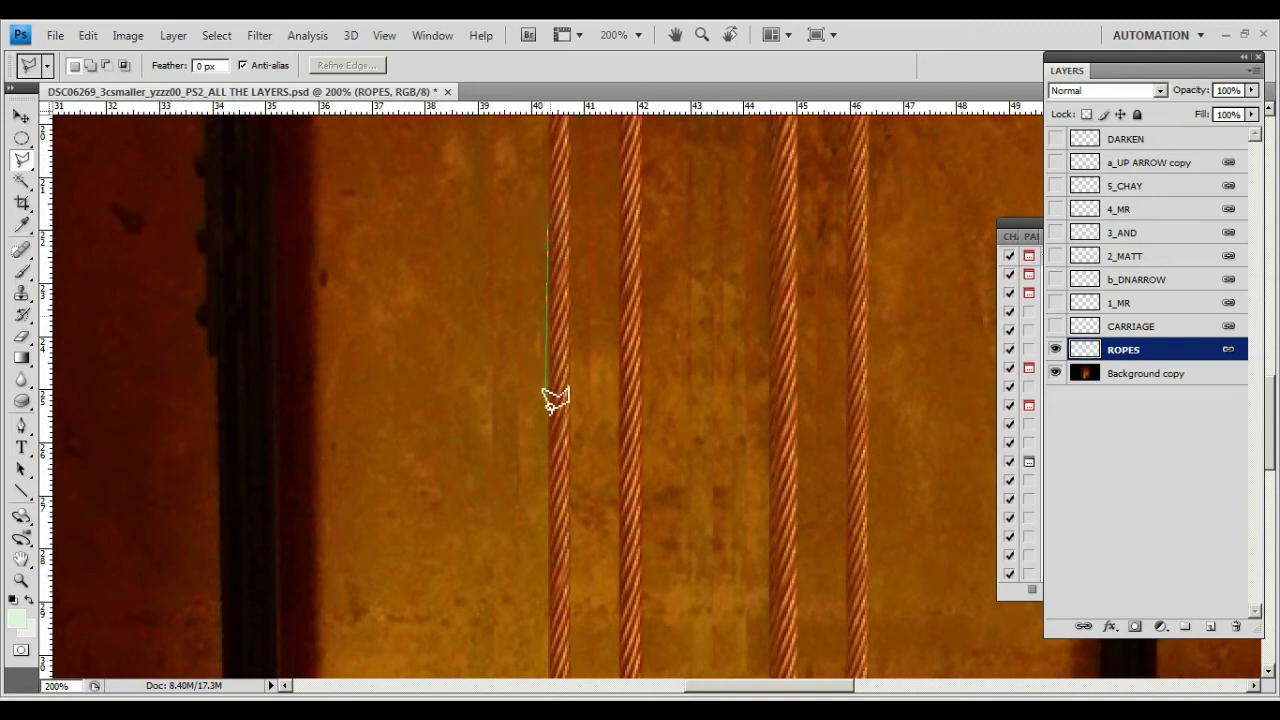
{"action": "left_click", "coordinate": [549, 602]}
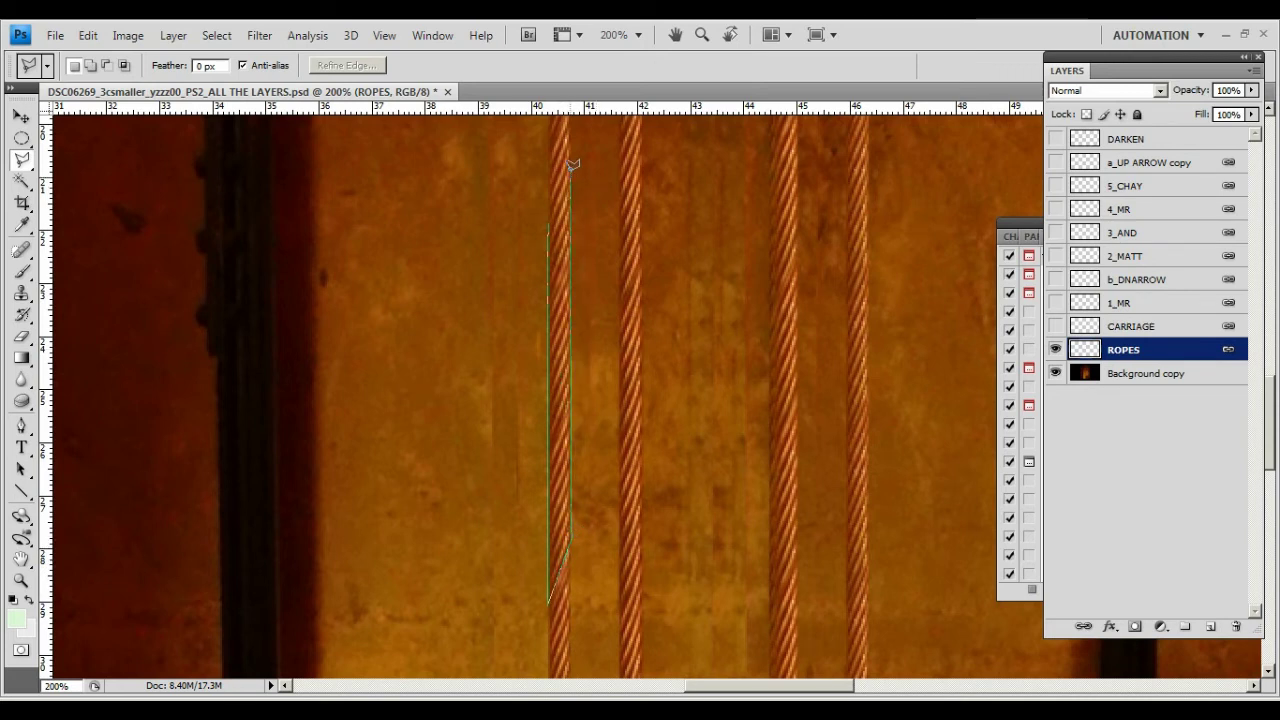
{"action": "double_click", "coordinate": [550, 215]}
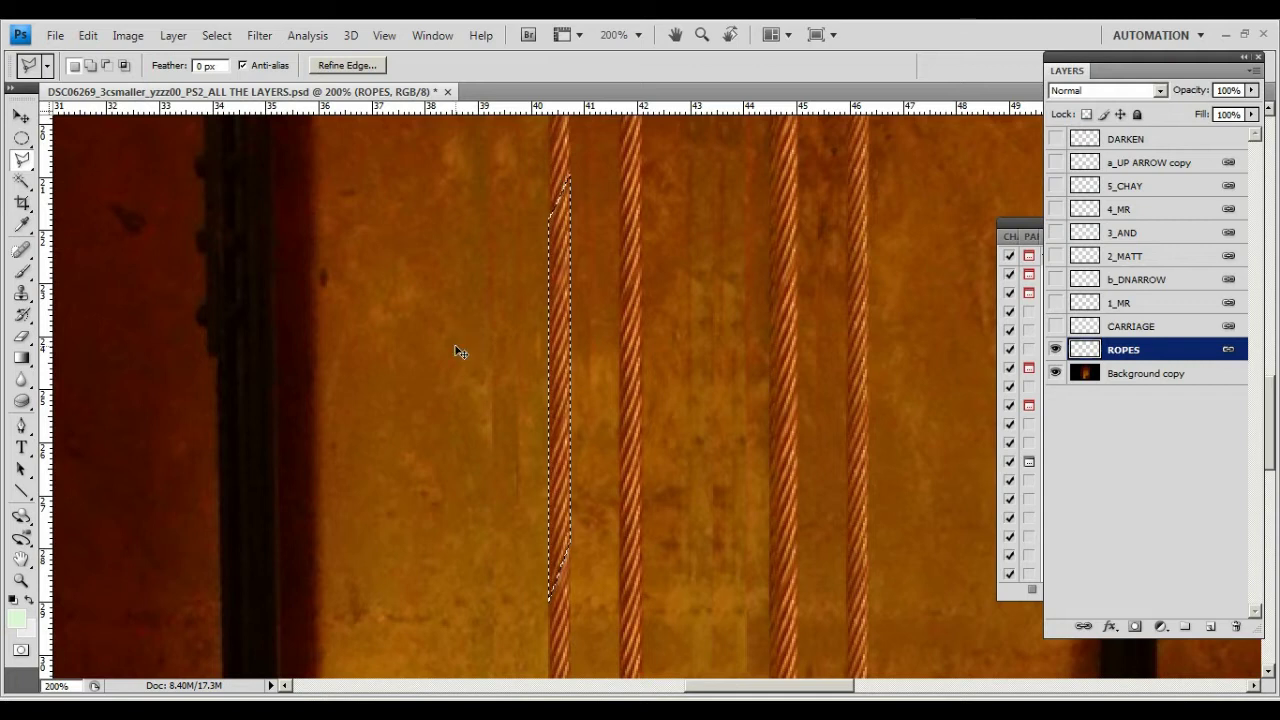
{"action": "left_click", "coordinate": [1056, 373]}
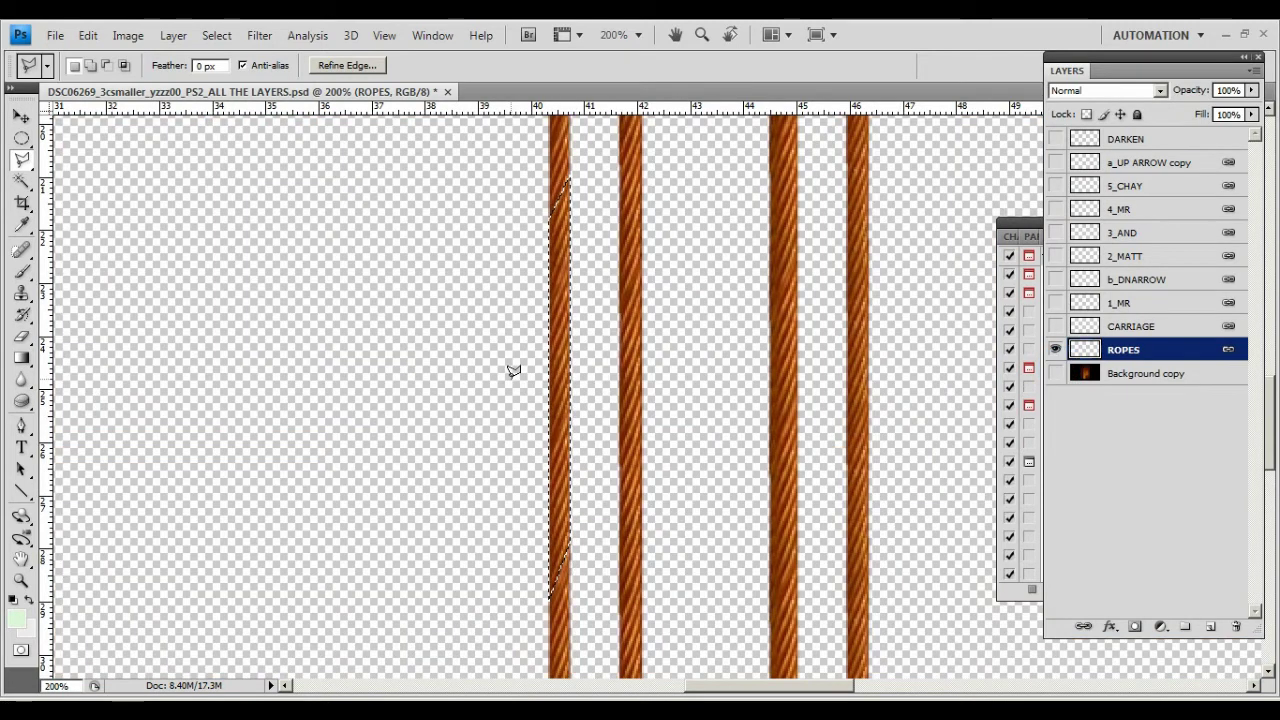
Step: Paste the rope strip onto a new Layer 1 and move it left beside the first rope
{"action": "key", "text": "ctrl+d"}
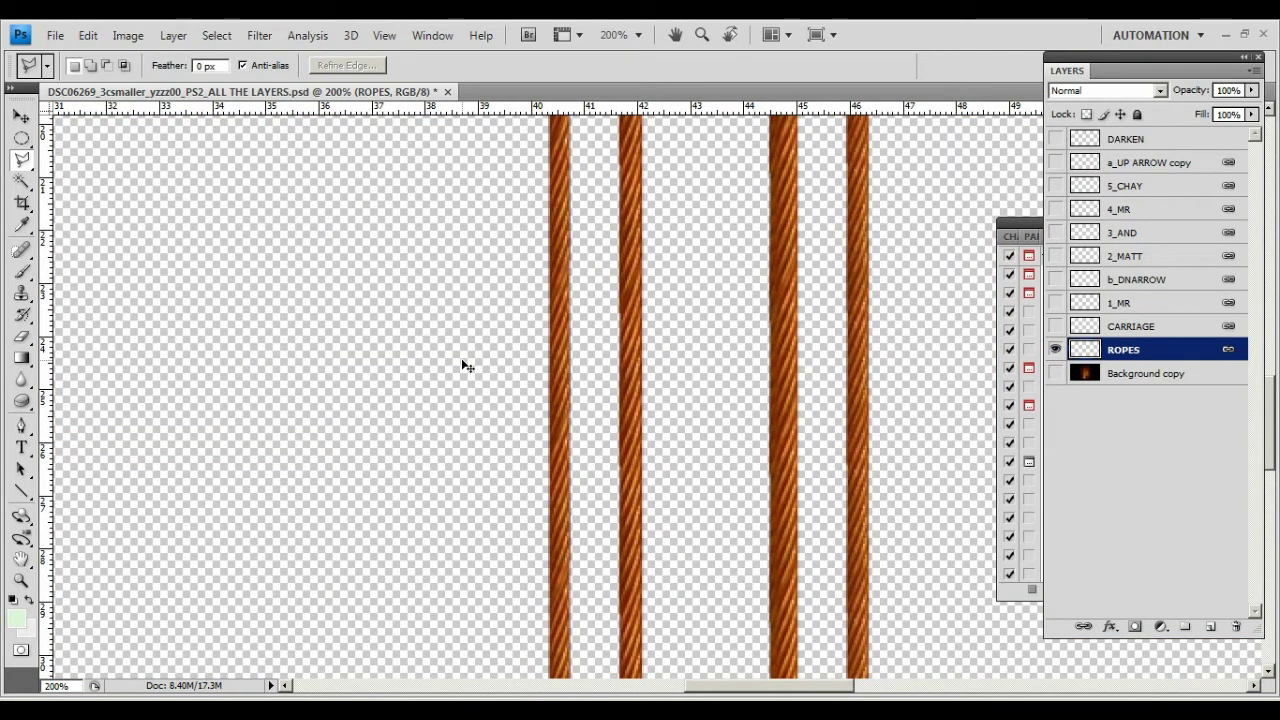
{"action": "key", "text": "ctrl+v"}
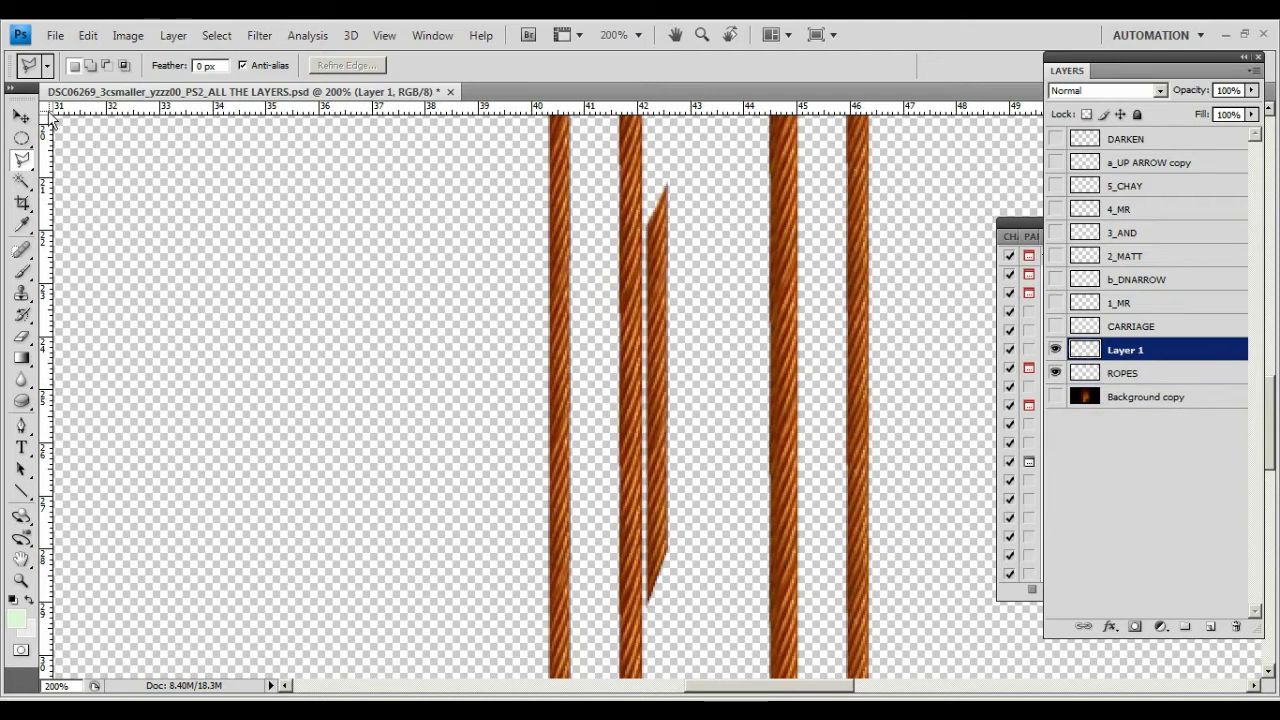
{"action": "left_click", "coordinate": [21, 117]}
{"action": "left_click_drag", "start_coordinate": [652, 372], "coordinate": [532, 378]}
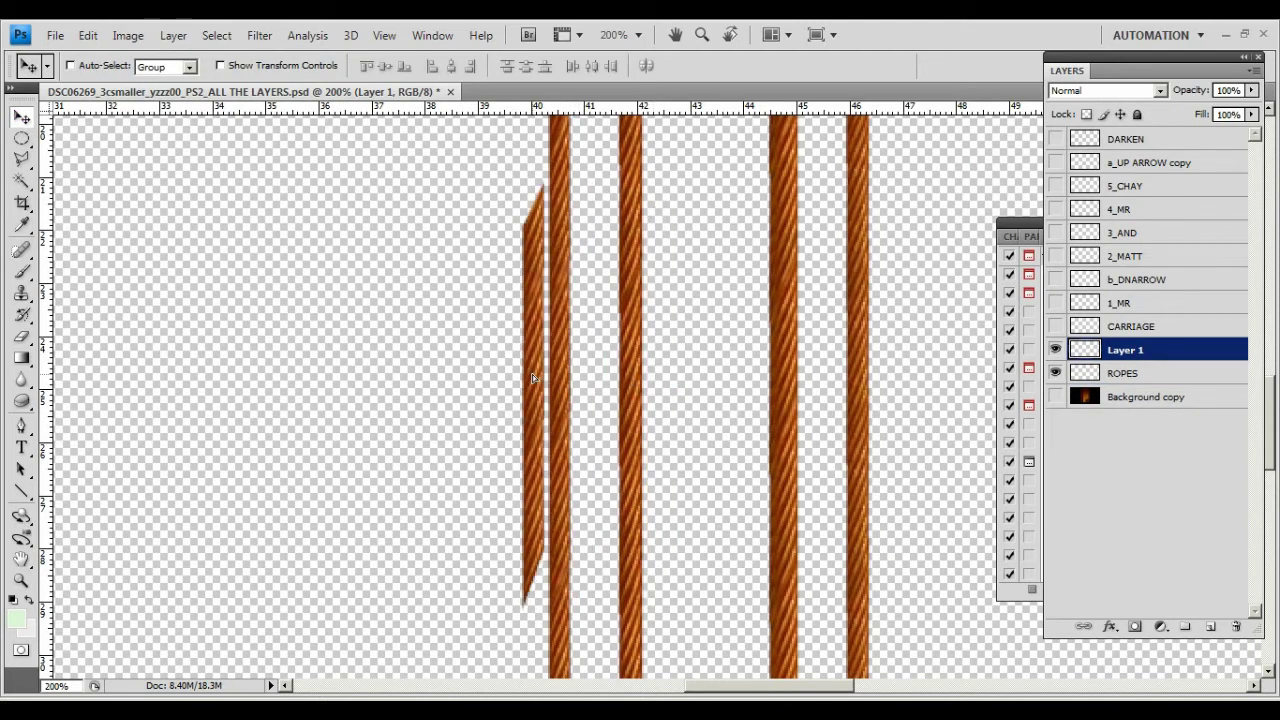
Step: Hide the ROPES layer so Layer 1's strip shows alone, and select Layer 1 for renaming
{"action": "left_click", "coordinate": [1056, 350]}
{"action": "left_click", "coordinate": [1056, 350]}
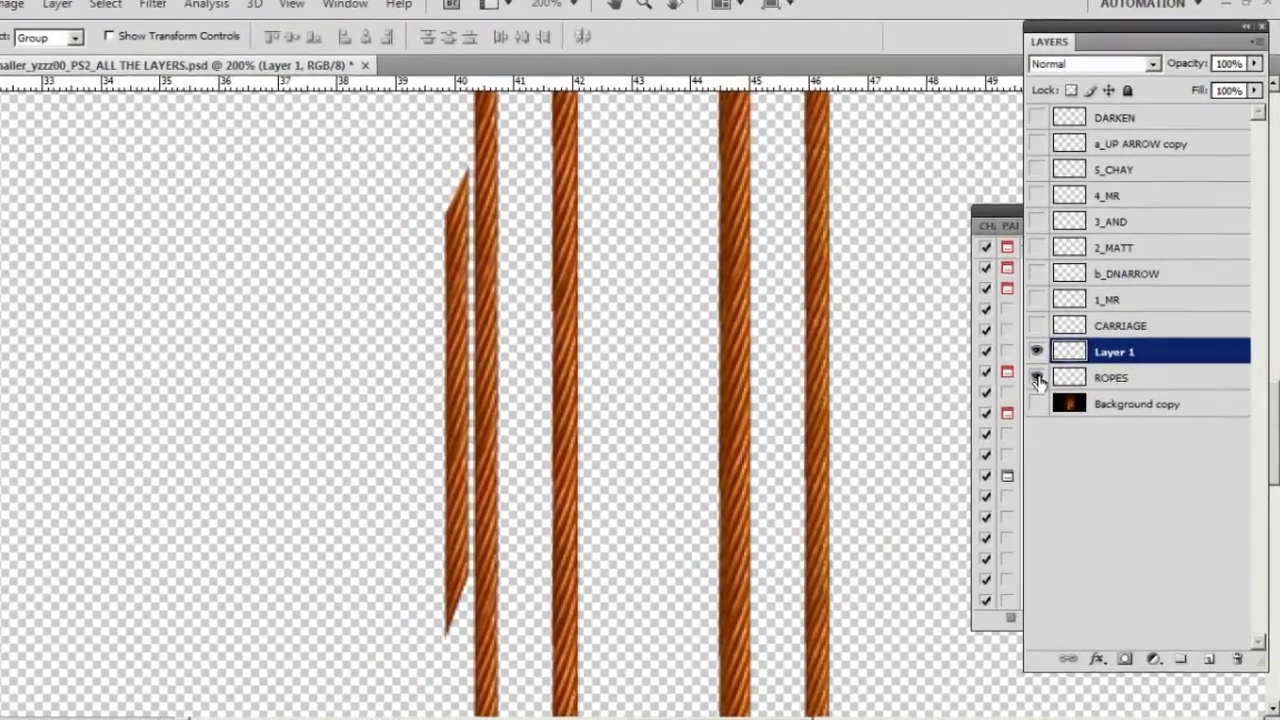
{"action": "left_click", "coordinate": [1056, 373]}
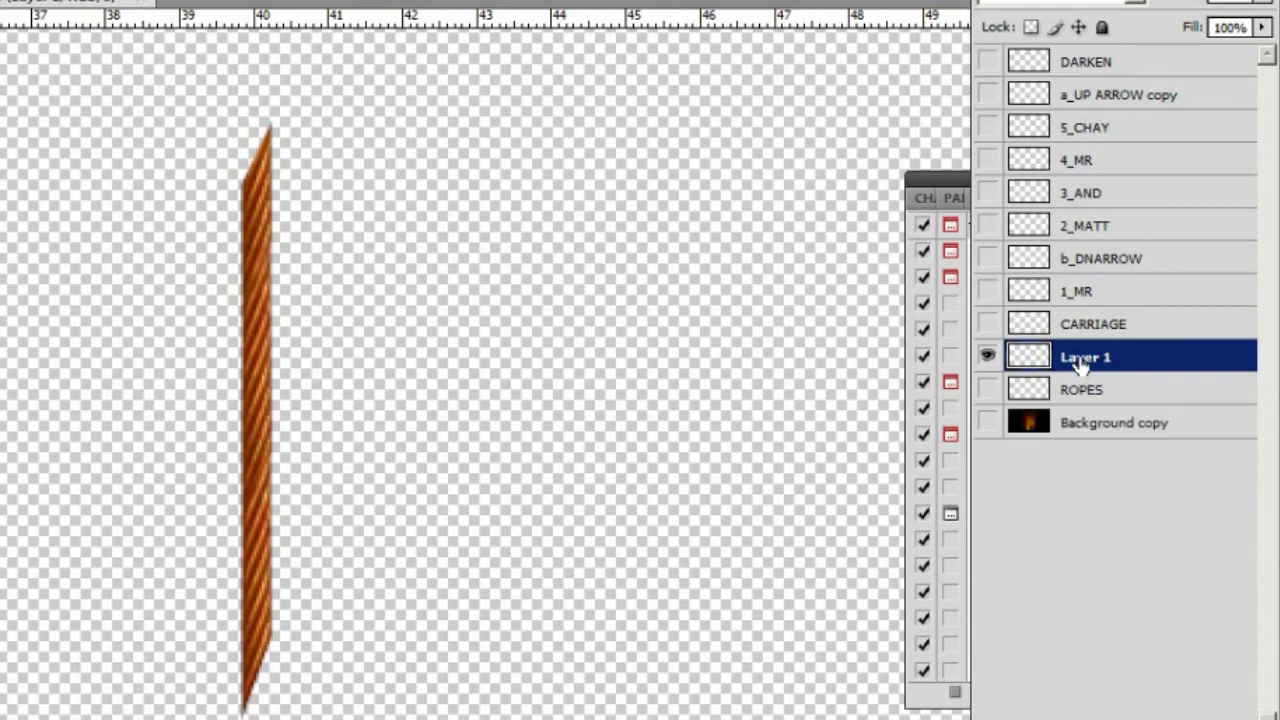
{"action": "left_click", "coordinate": [1092, 362]}
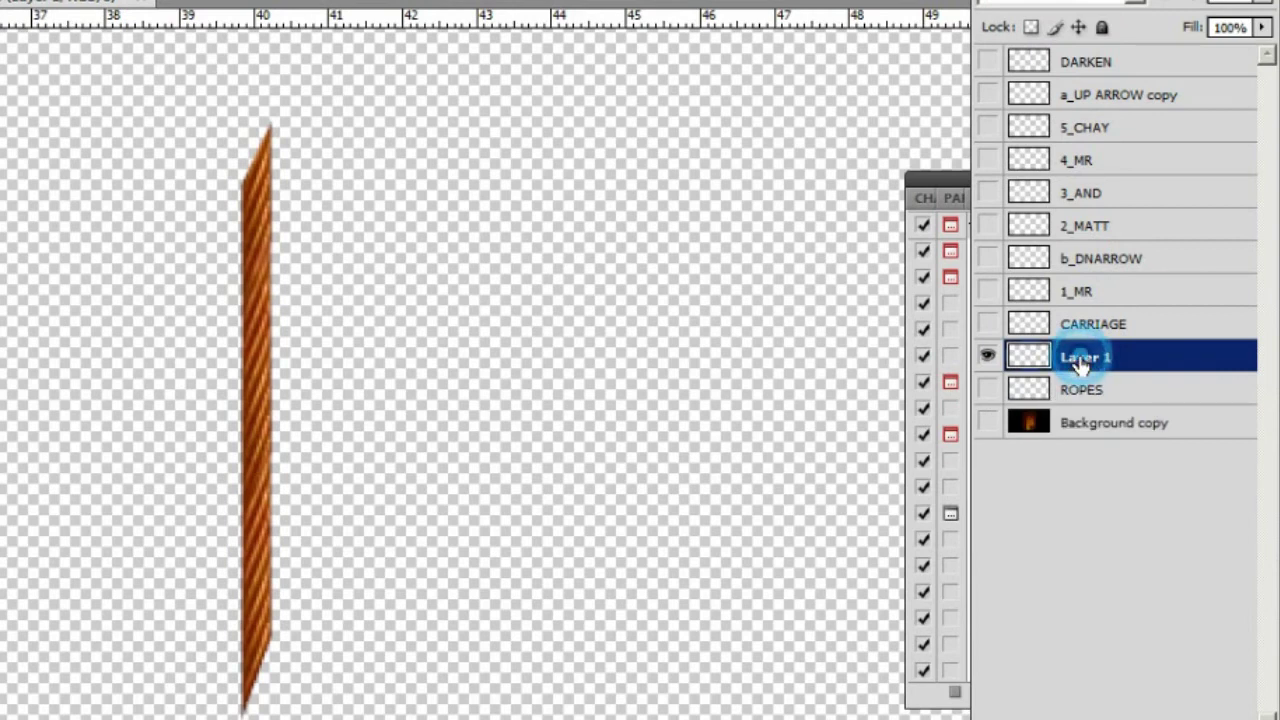
{"action": "double_click", "coordinate": [1080, 362]}
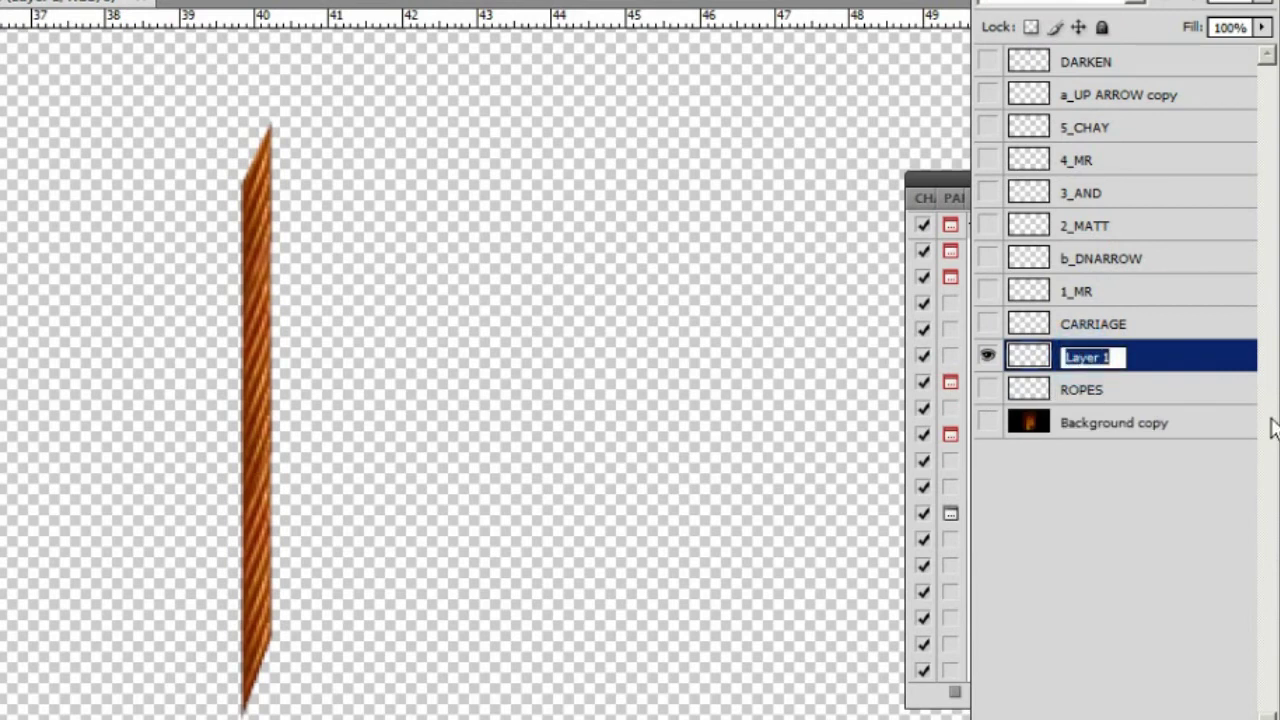
Step: Rename Layer 1 to 'DEMO OF ROPE' and view it at 100%
{"action": "type", "text": "DEMO OF RO"}
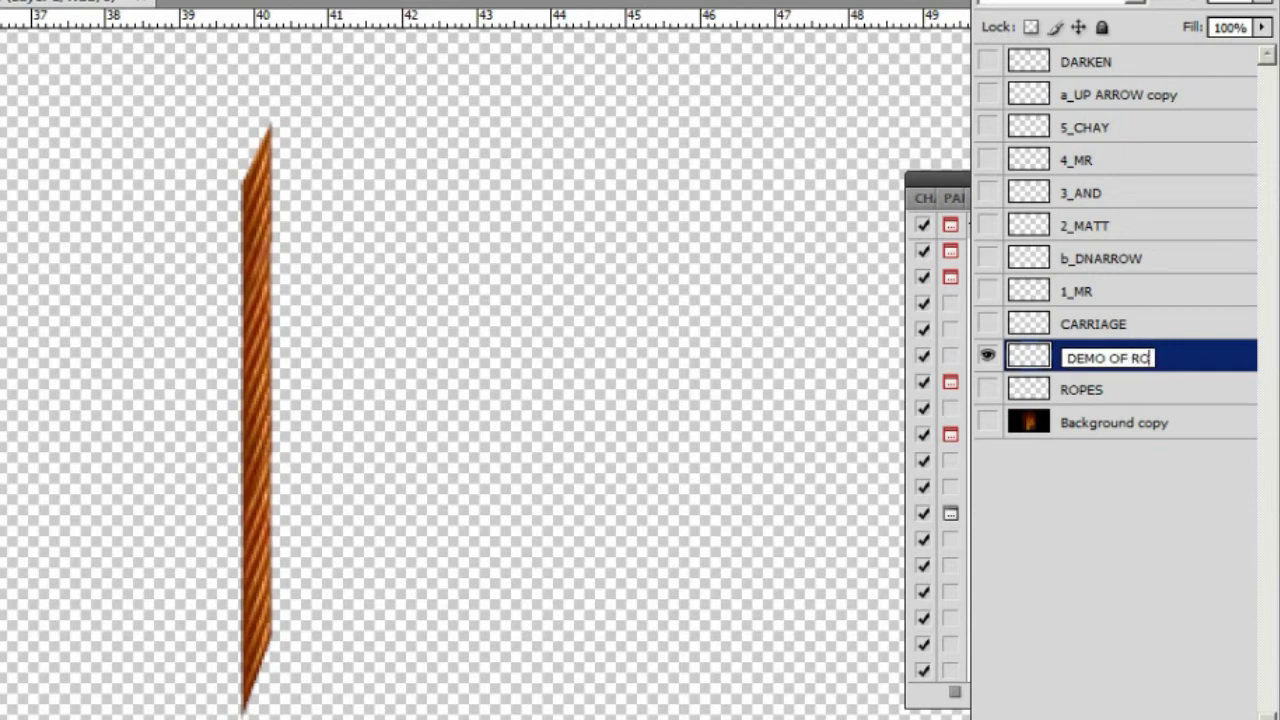
{"action": "type", "text": "PE"}
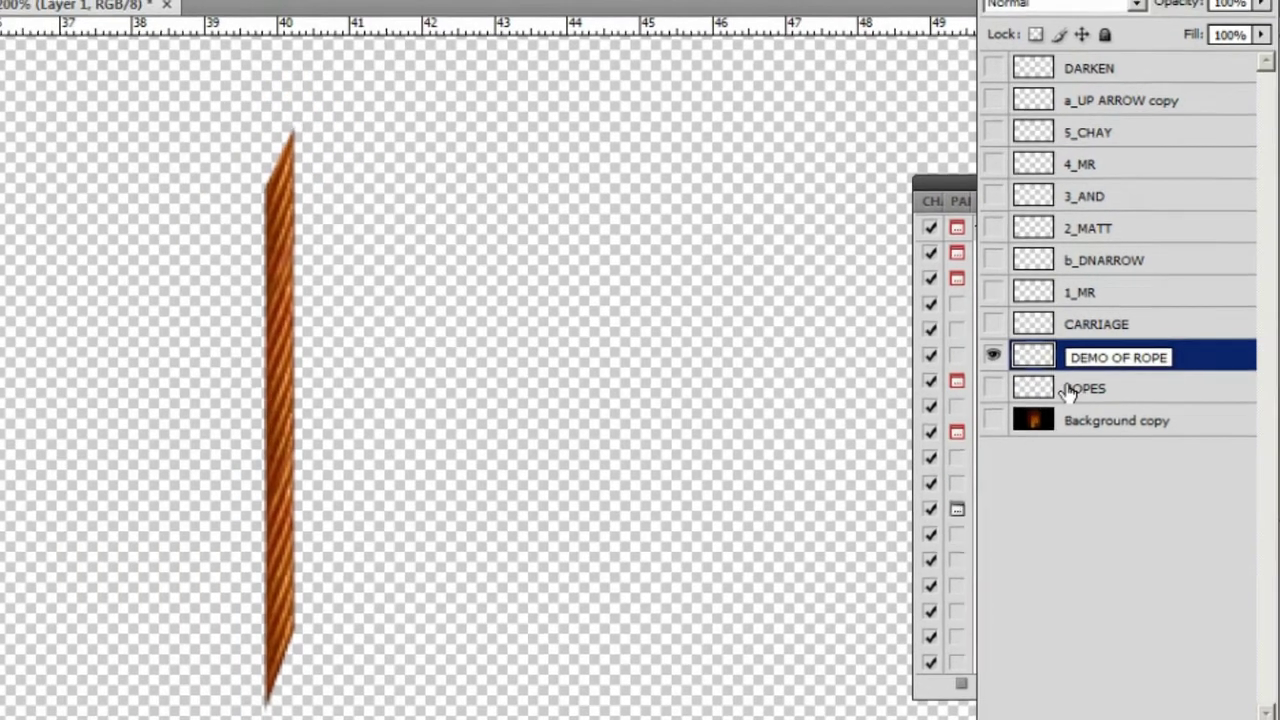
{"action": "left_click", "coordinate": [1090, 362]}
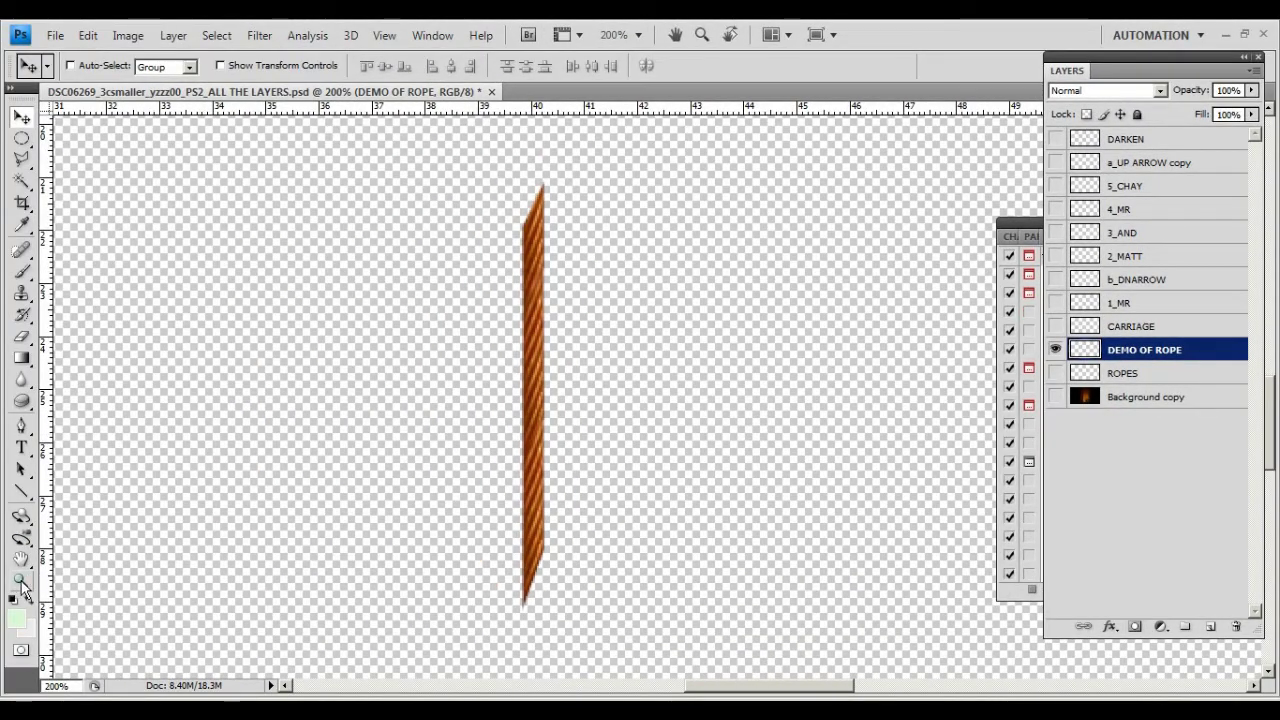
{"action": "left_click", "coordinate": [21, 580]}
{"action": "left_click", "coordinate": [529, 343], "text": "alt"}
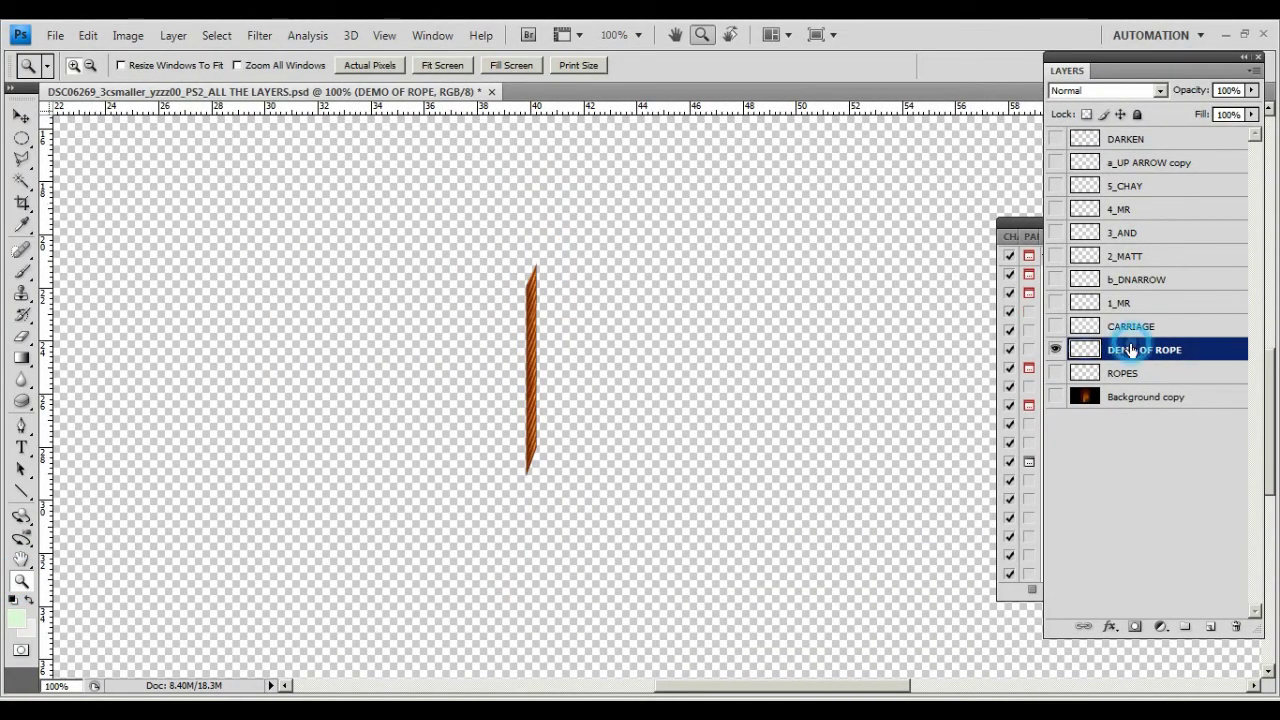
Step: Duplicate DEMO OF ROPE into a copy, undo a trial leftward move, and view at 200%
{"action": "left_click_drag", "start_coordinate": [1188, 349], "coordinate": [1211, 626]}
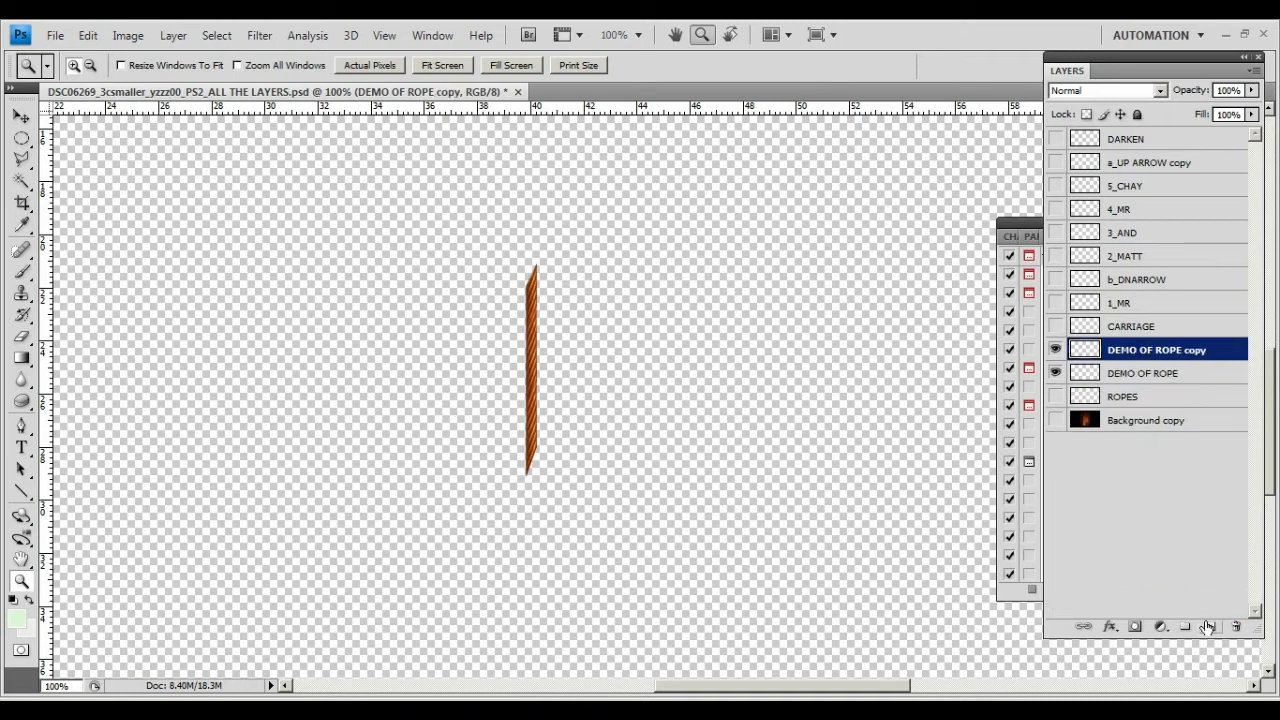
{"action": "left_click", "coordinate": [21, 117]}
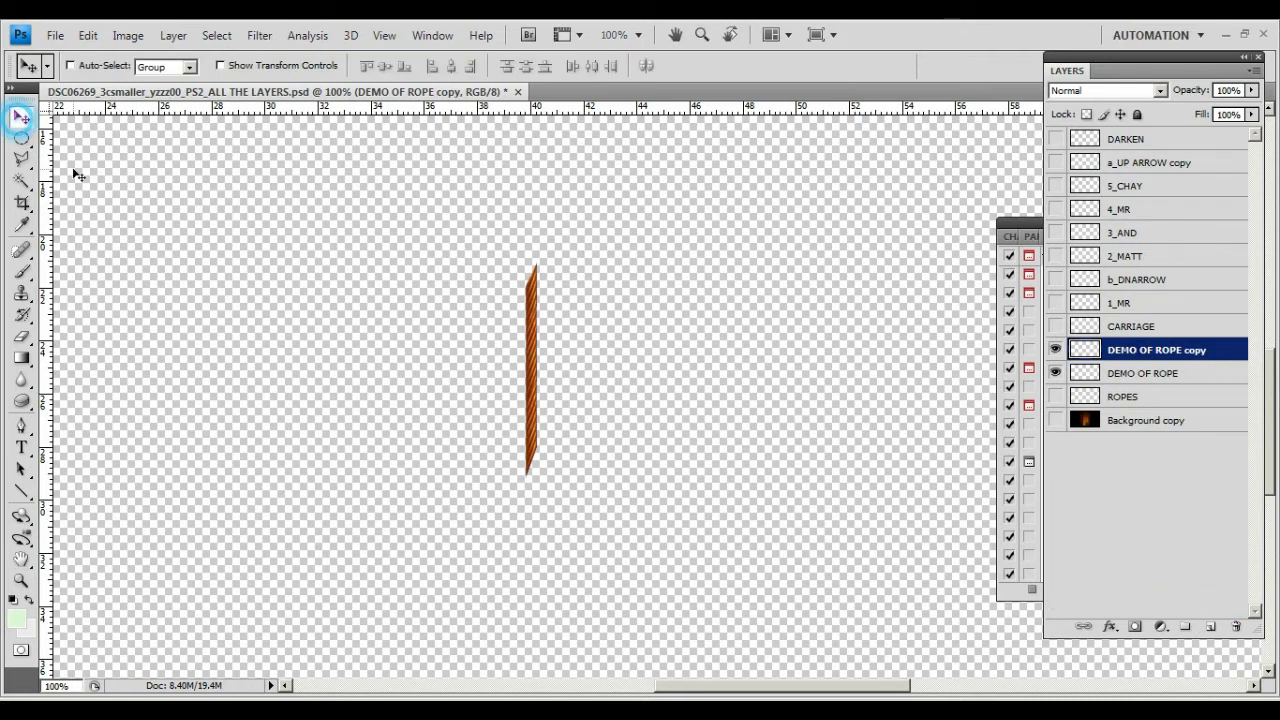
{"action": "left_click_drag", "start_coordinate": [484, 394], "coordinate": [446, 398]}
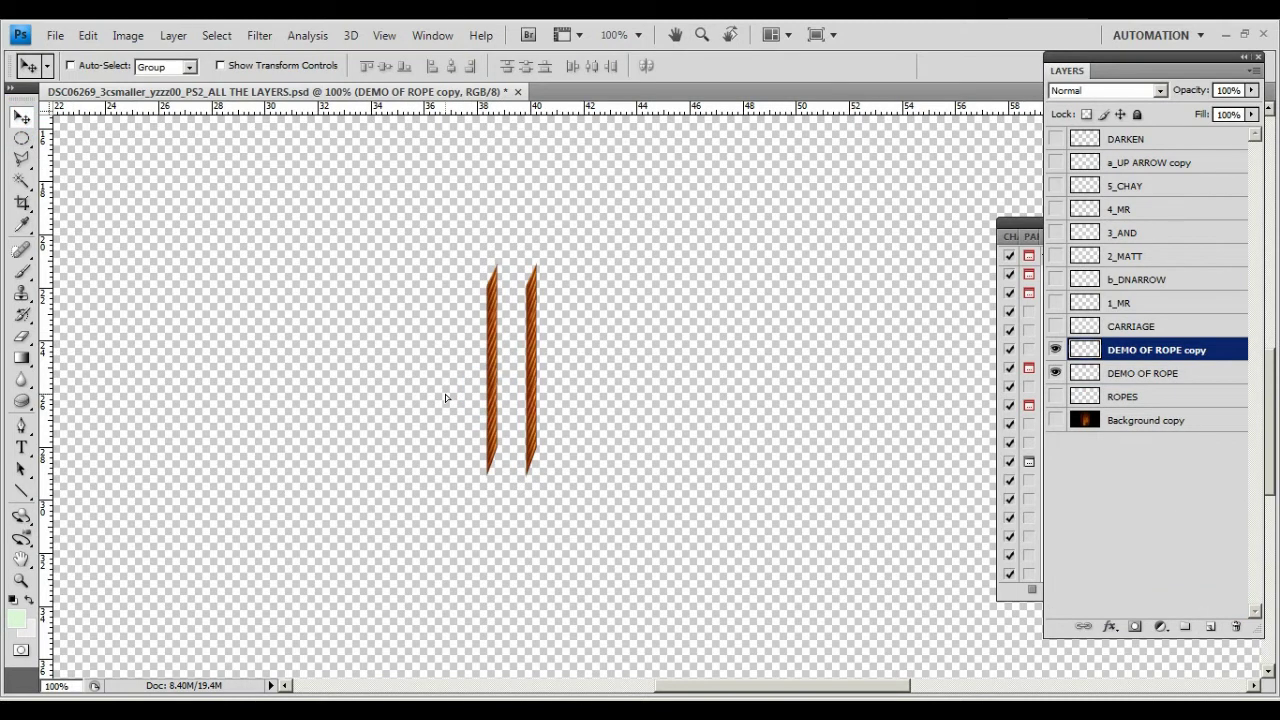
{"action": "key", "text": "ctrl+z"}
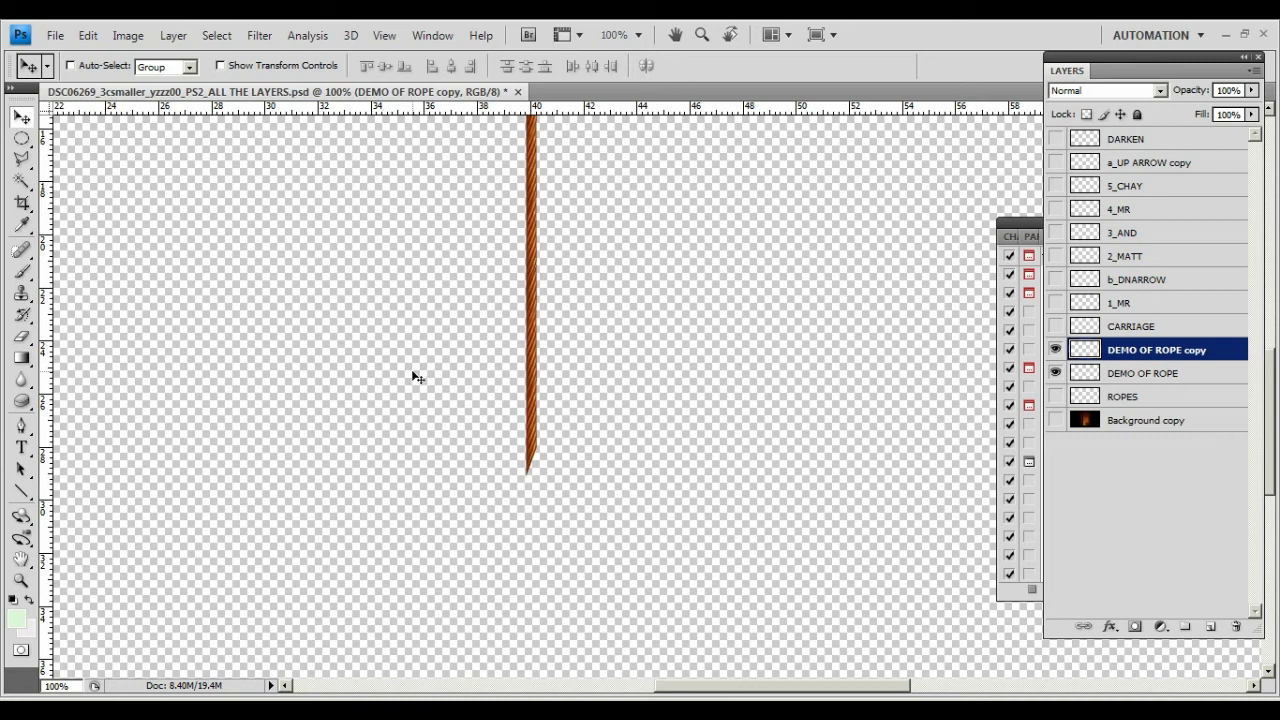
{"action": "left_click", "coordinate": [21, 581]}
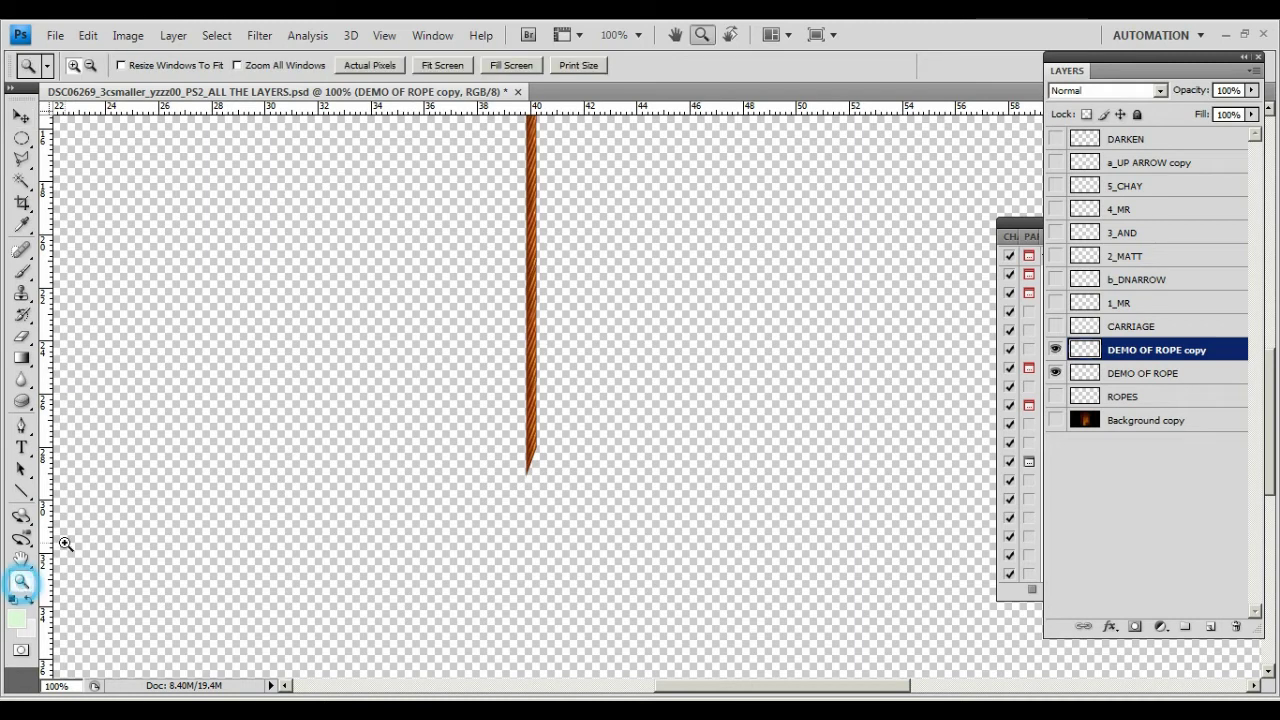
{"action": "left_click", "coordinate": [529, 286]}
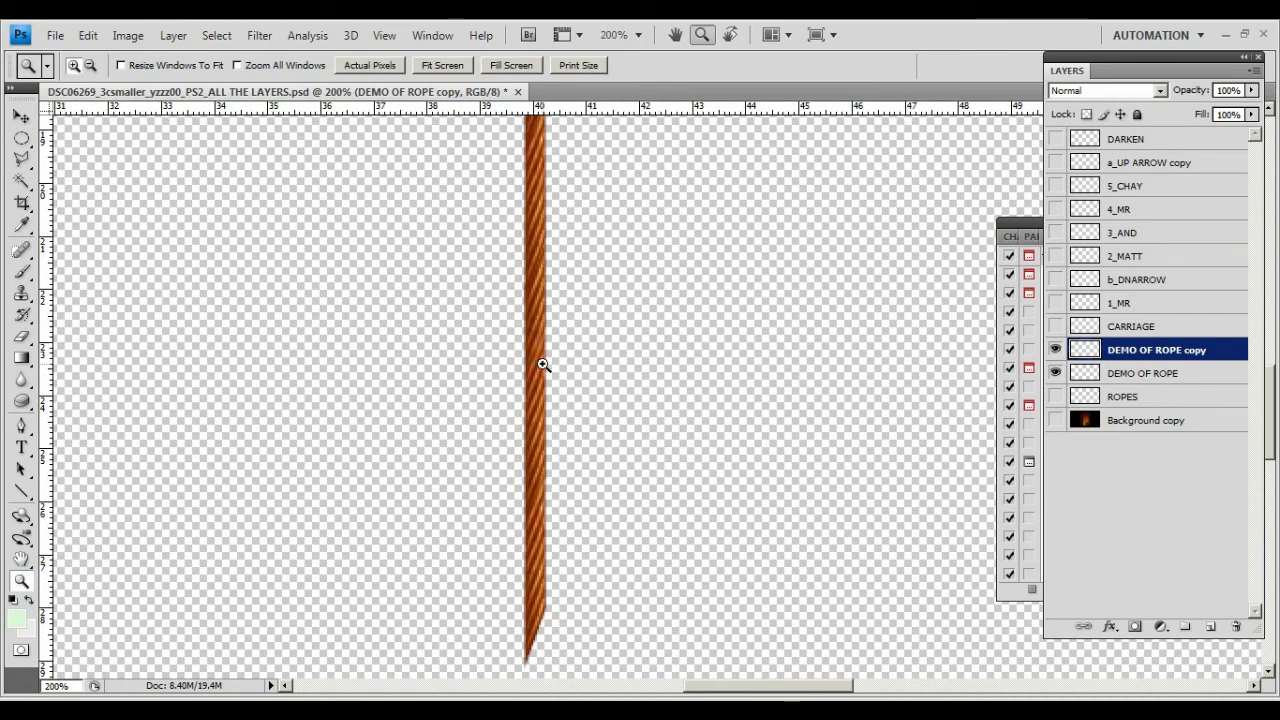
{"action": "left_click", "coordinate": [28, 119]}
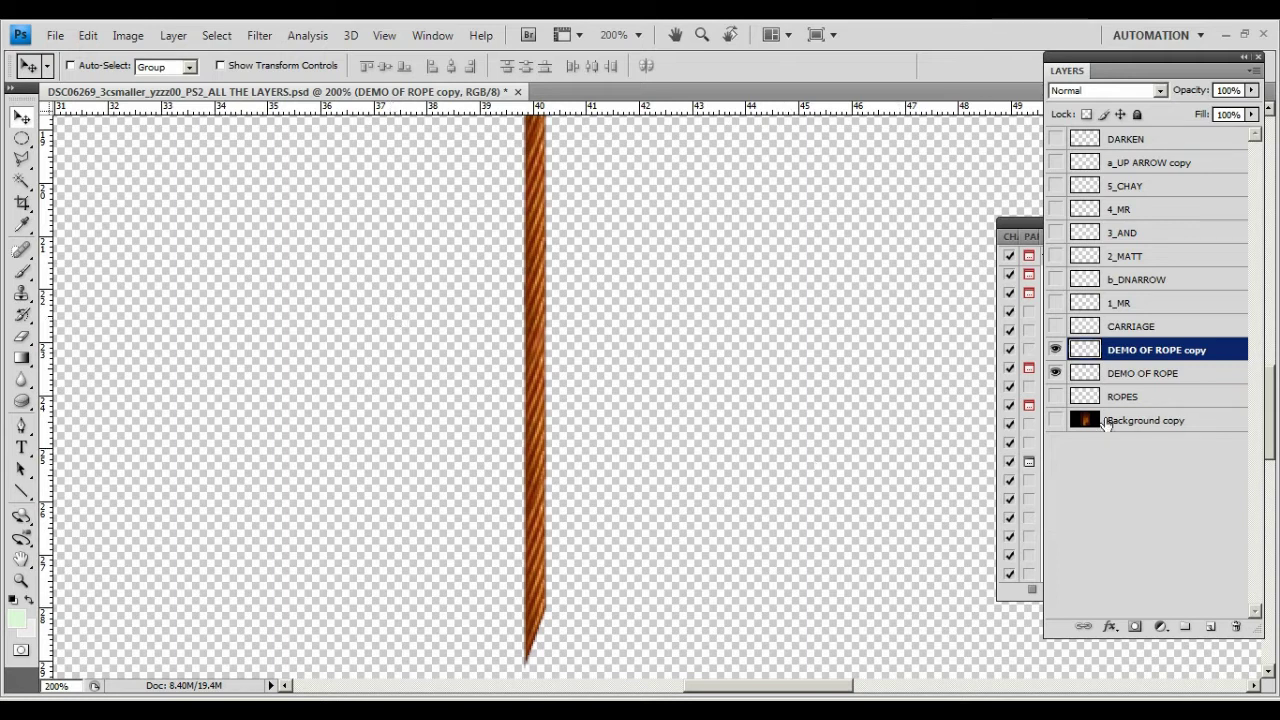
Step: Merge the two DEMO OF ROPE layers, show ROPES, and zoom out to 33.3%
{"action": "left_click", "coordinate": [1140, 373]}
{"action": "left_click", "coordinate": [1135, 348], "text": "shift"}
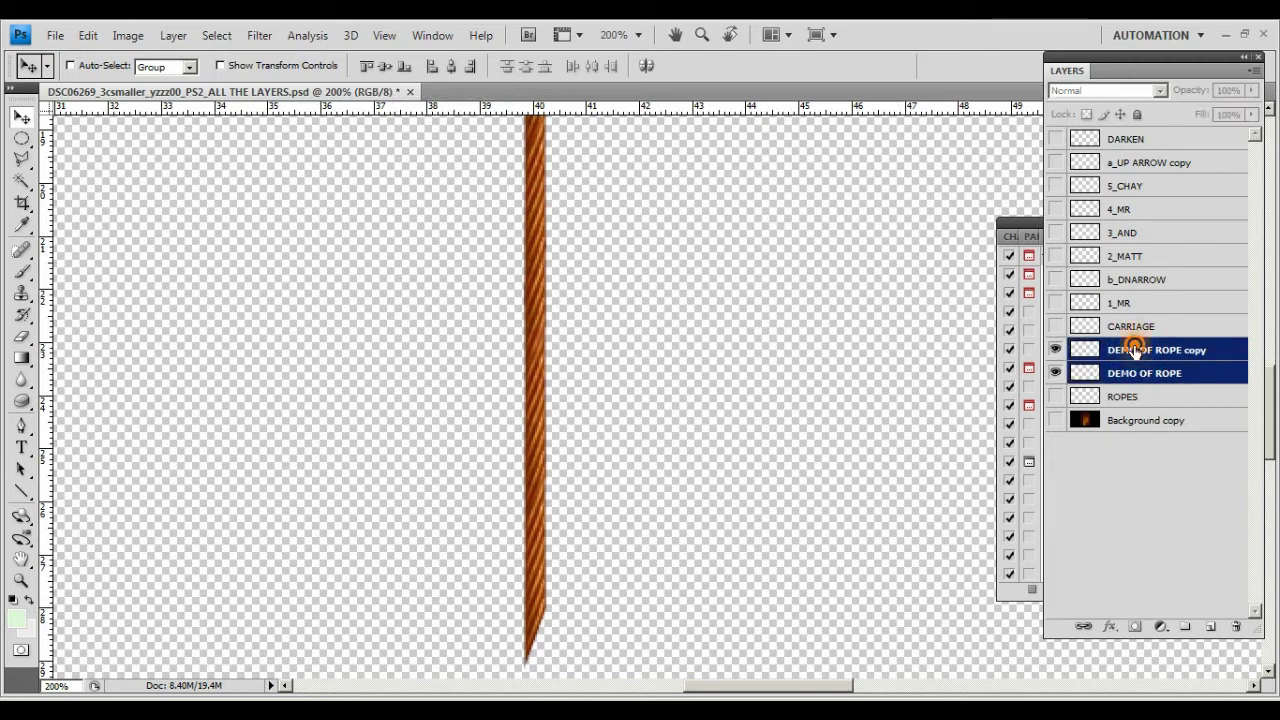
{"action": "right_click", "coordinate": [1137, 351]}
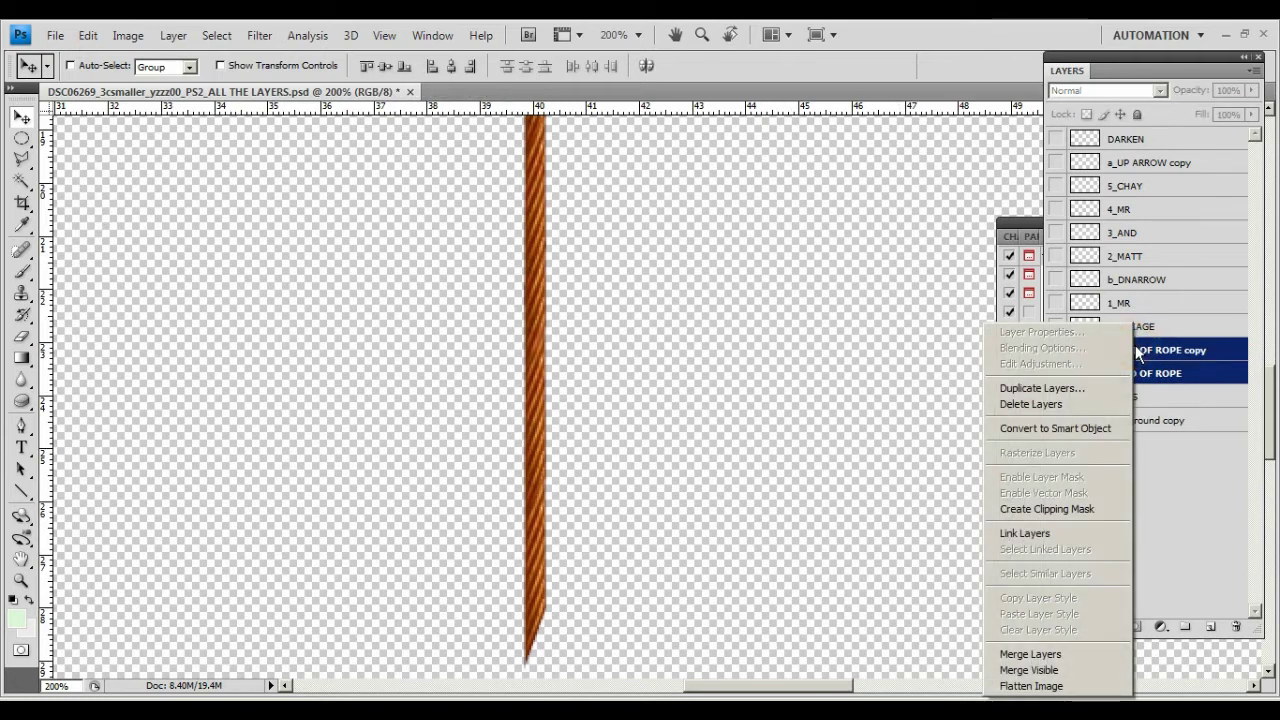
{"action": "left_click", "coordinate": [1029, 653]}
{"action": "left_click", "coordinate": [1055, 351]}
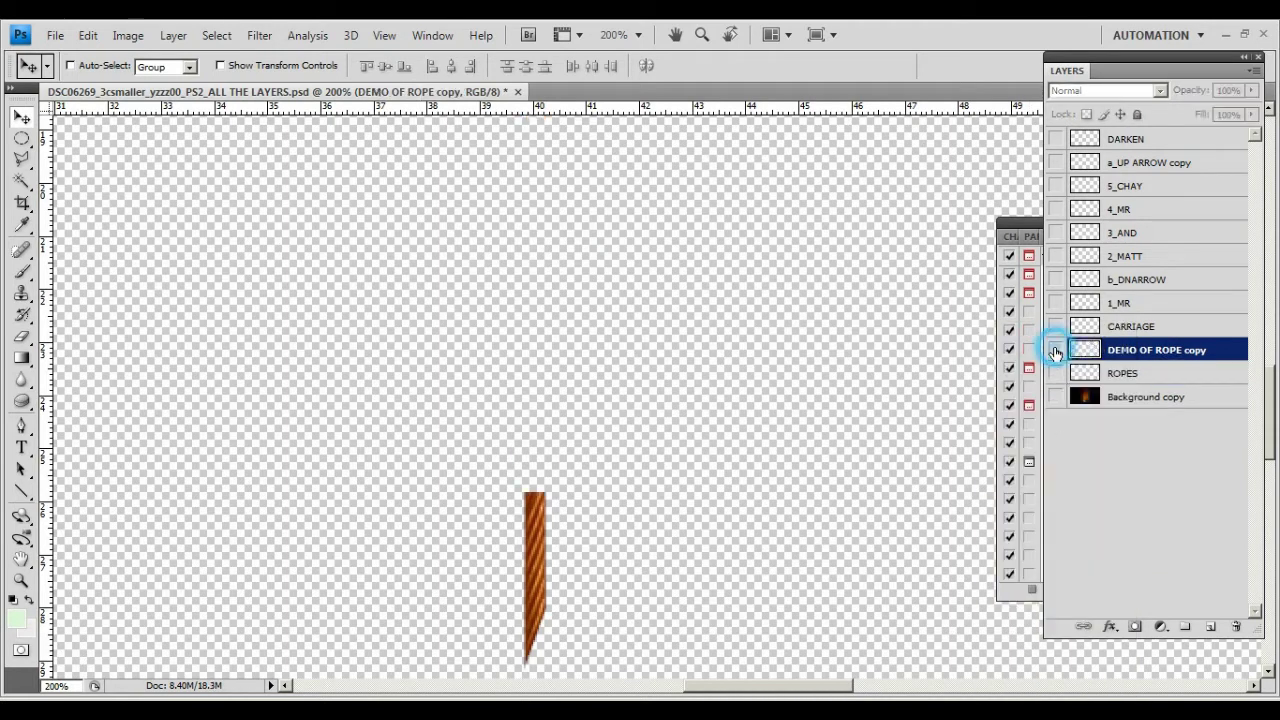
{"action": "left_click", "coordinate": [1055, 351]}
{"action": "left_click", "coordinate": [21, 580]}
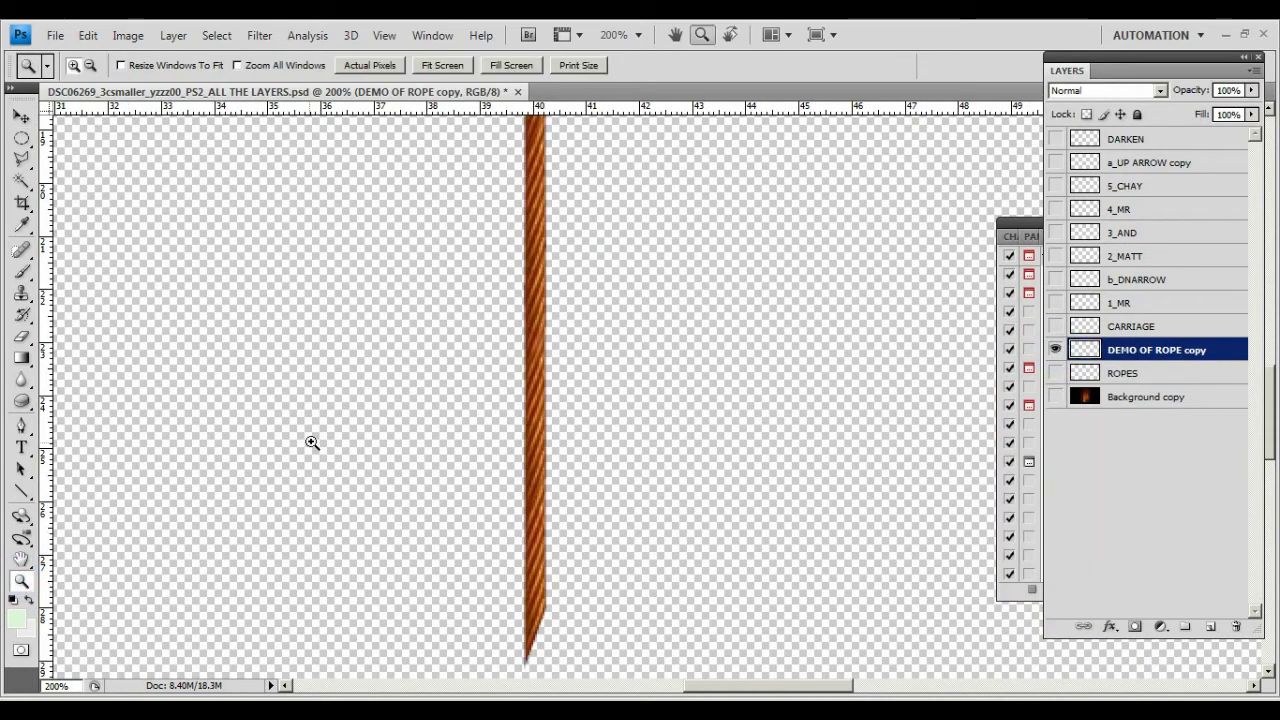
{"action": "left_click", "coordinate": [317, 435]}
{"action": "left_click", "coordinate": [403, 374], "text": "alt"}
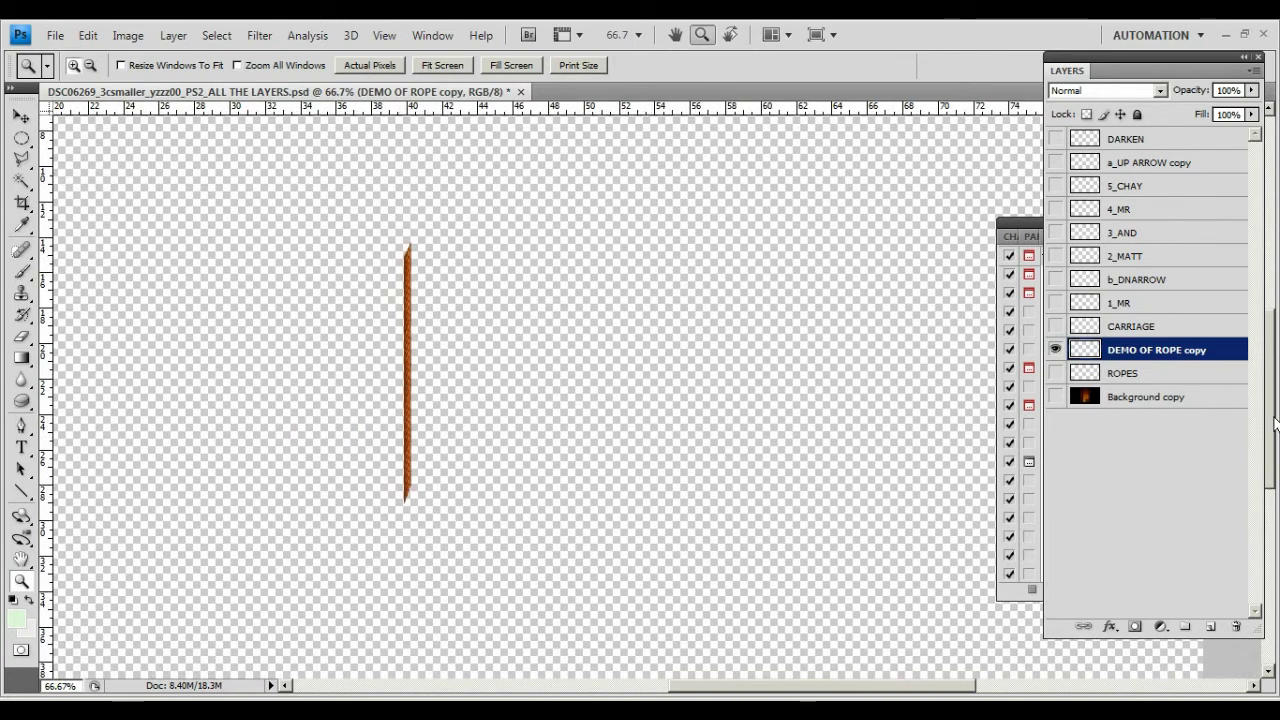
{"action": "left_click", "coordinate": [1055, 373]}
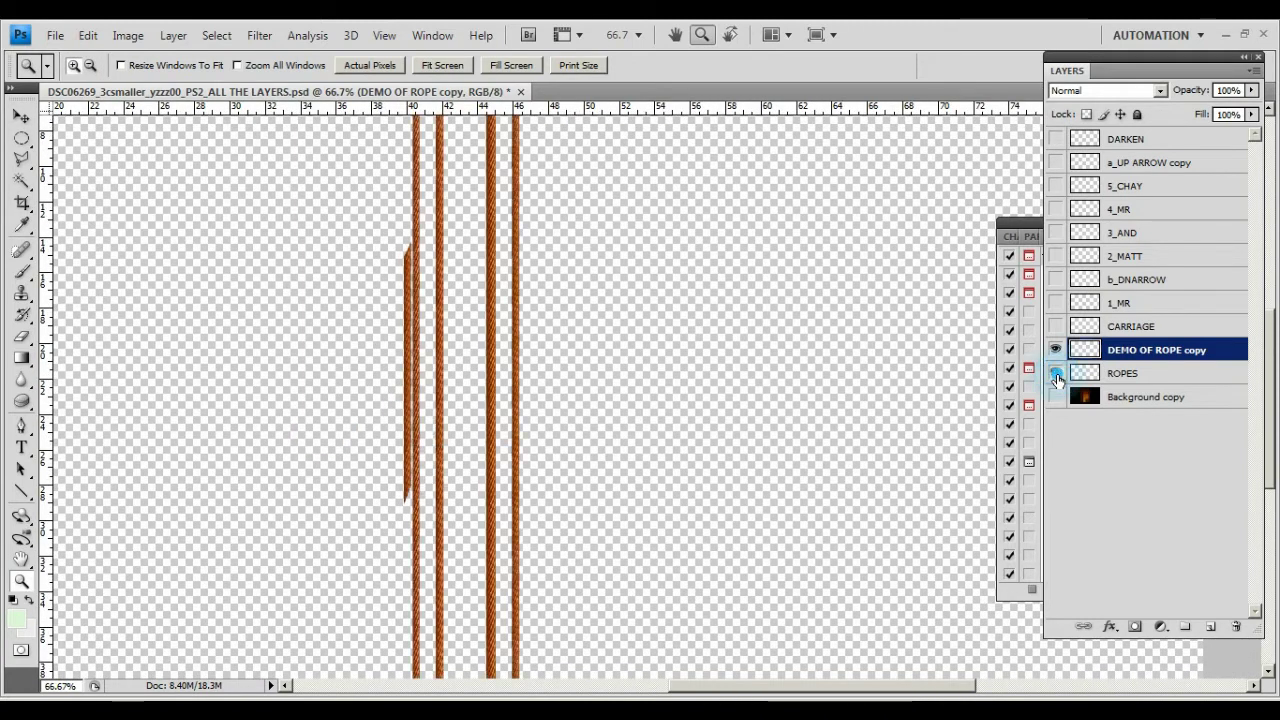
{"action": "left_click", "coordinate": [574, 335], "text": "alt"}
{"action": "left_click", "coordinate": [574, 335], "text": "alt"}
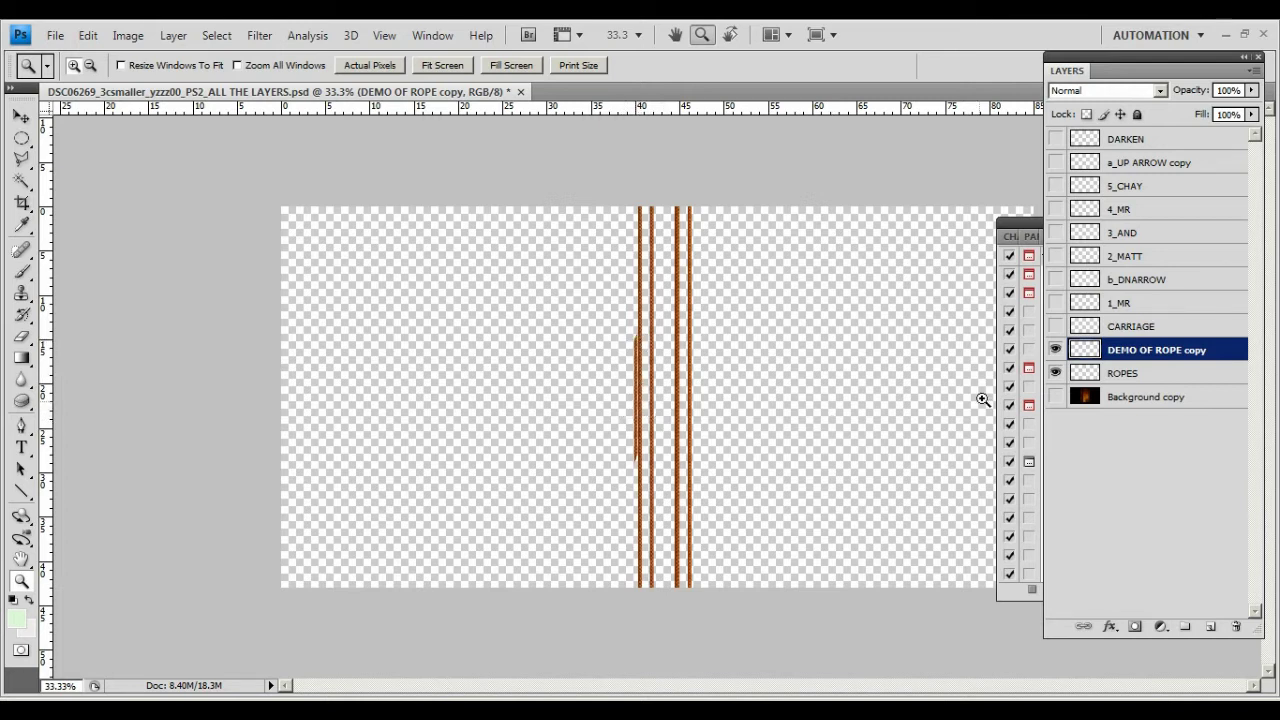
Step: Duplicate DEMO OF ROPE copy into DEMO OF ROPE copy 2 and compare the layers' visibility
{"action": "left_click_drag", "start_coordinate": [1120, 352], "coordinate": [1208, 625]}
{"action": "left_click", "coordinate": [21, 117]}
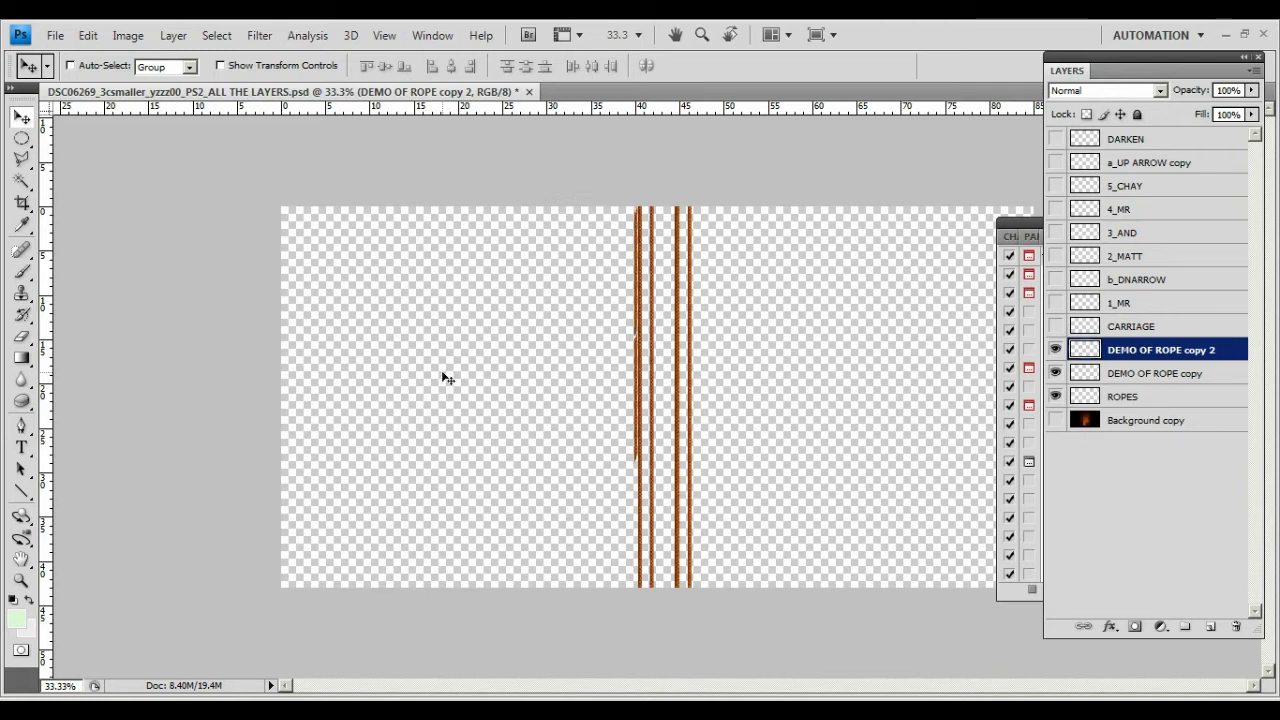
{"action": "left_click", "coordinate": [1055, 396]}
{"action": "left_click", "coordinate": [1056, 372]}
{"action": "left_click", "coordinate": [1055, 349]}
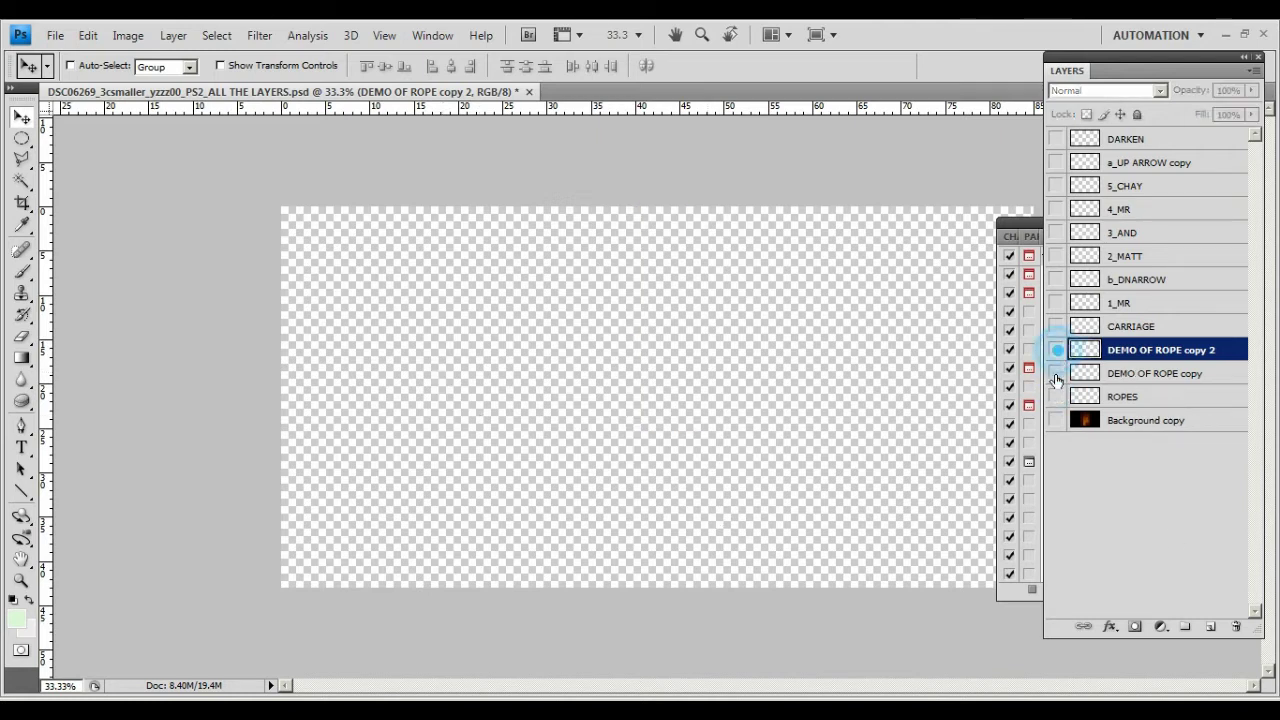
{"action": "left_click", "coordinate": [1055, 372]}
{"action": "left_click", "coordinate": [1055, 349]}
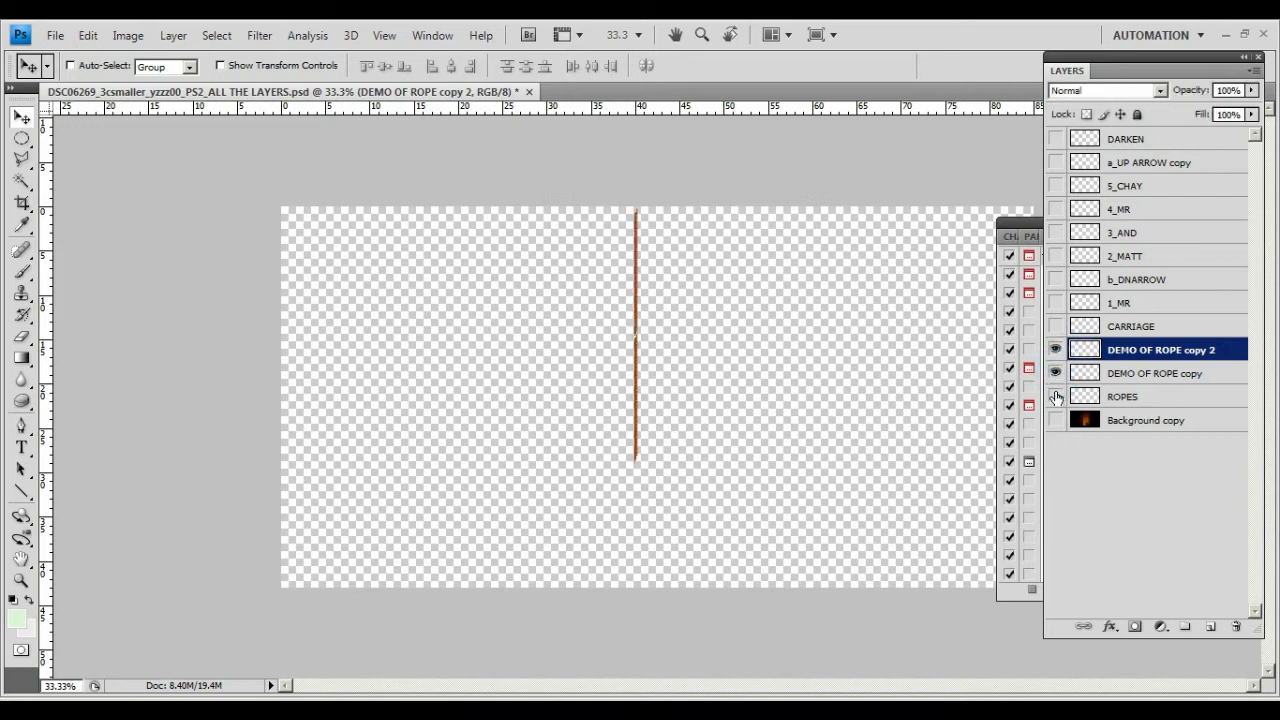
Step: Merge the DEMO OF ROPE layers, delete the merged layer, and show the ROPES layer
{"action": "left_click", "coordinate": [1114, 375], "text": "shift"}
{"action": "right_click", "coordinate": [1120, 374]}
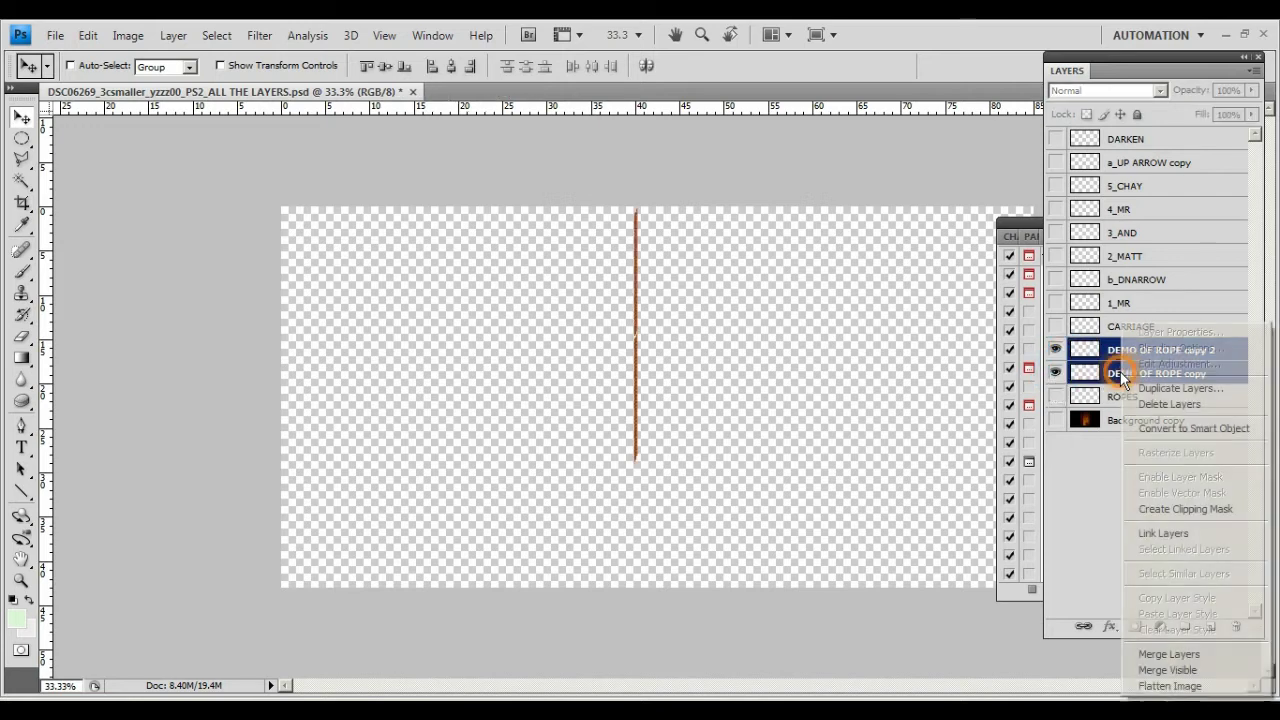
{"action": "left_click", "coordinate": [1170, 653]}
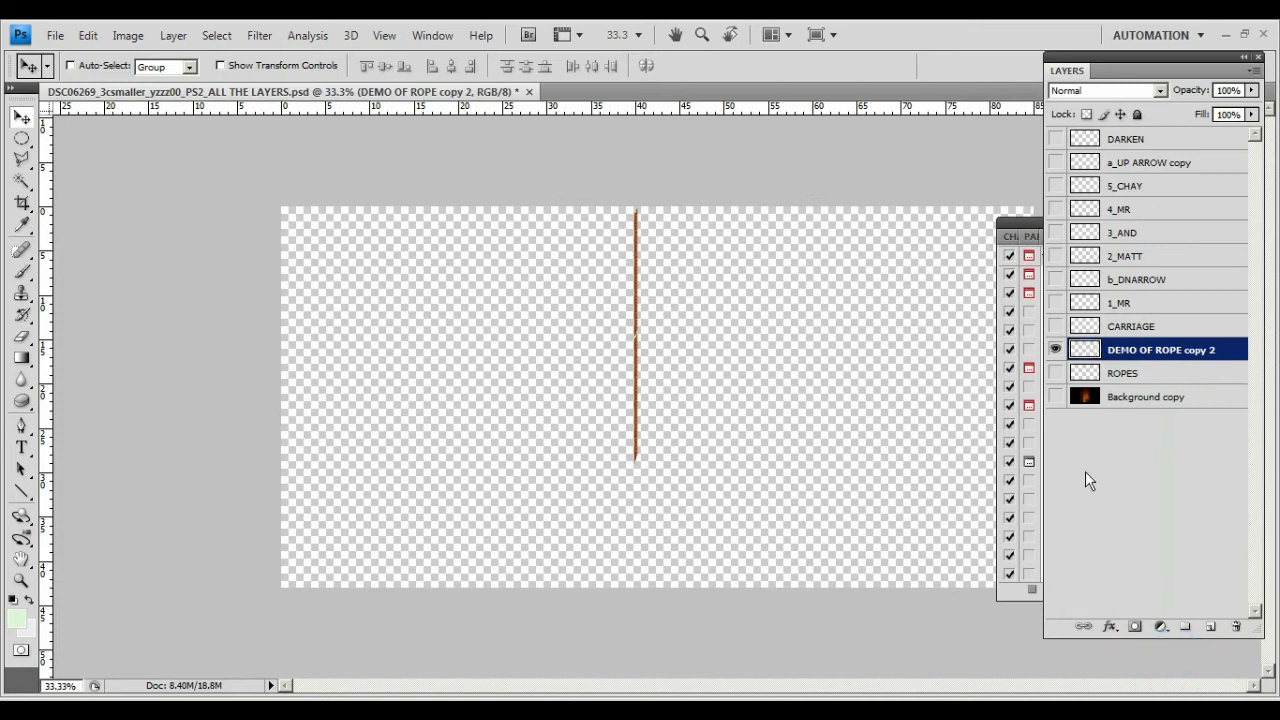
{"action": "left_click_drag", "start_coordinate": [1086, 360], "coordinate": [1235, 626]}
{"action": "left_click", "coordinate": [1055, 349]}
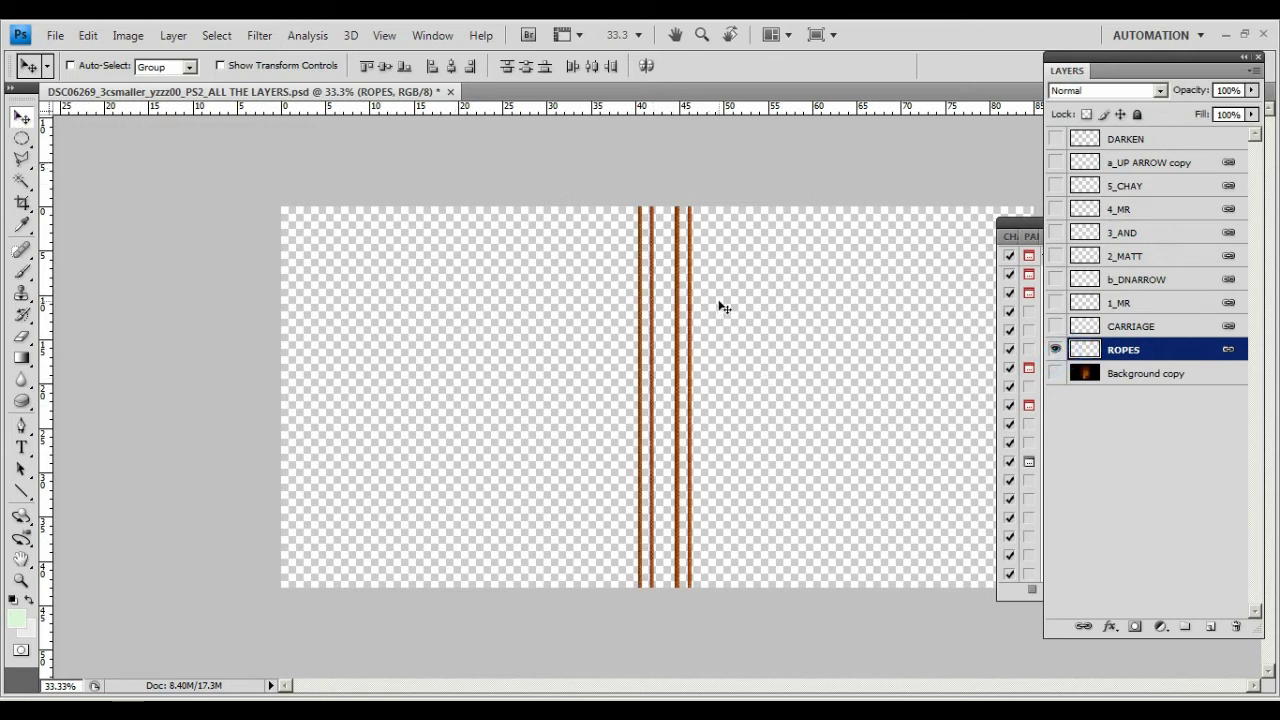
Step: Drag the ROPES layer up so the ropes end mid-shaft, and show the Background copy photo
{"action": "left_click_drag", "start_coordinate": [722, 307], "coordinate": [711, 563]}
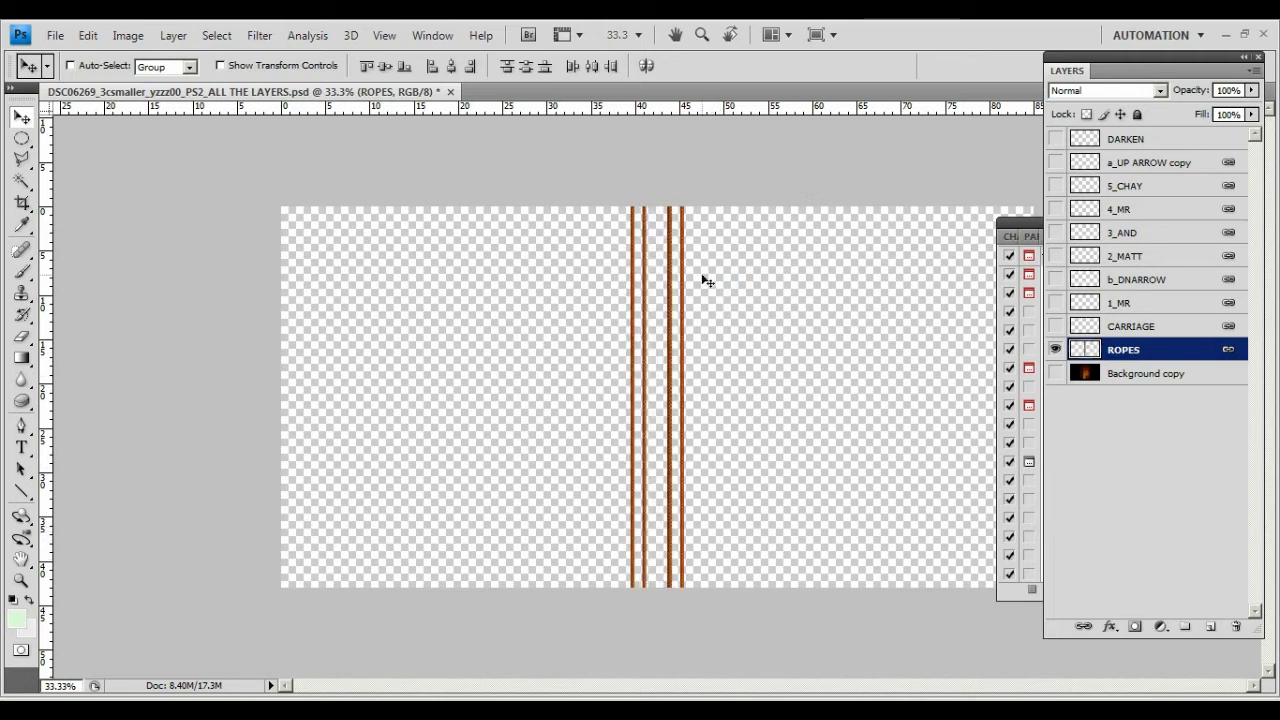
{"action": "left_click_drag", "start_coordinate": [705, 281], "coordinate": [704, 311]}
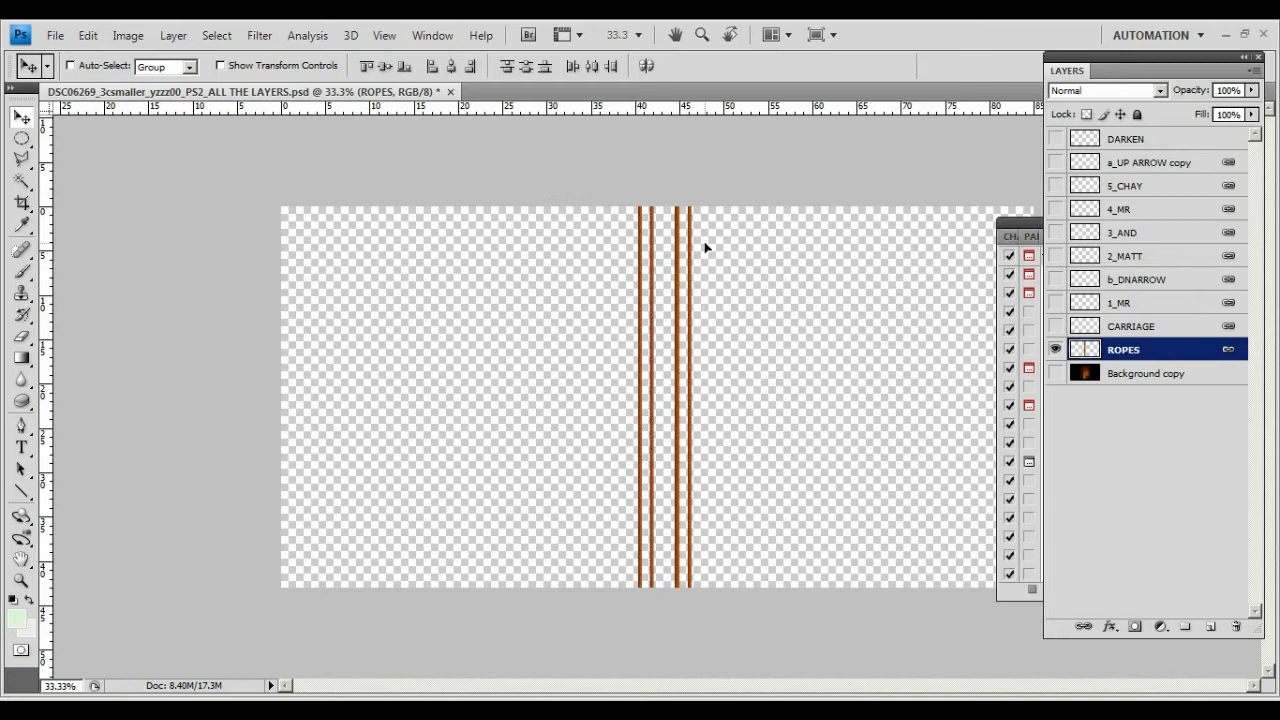
{"action": "mouse_move", "coordinate": [704, 246]}
{"action": "left_mouse_down"}
{"action": "mouse_move", "coordinate": [707, 422]}
{"action": "mouse_move", "coordinate": [698, 224]}
{"action": "left_mouse_up"}
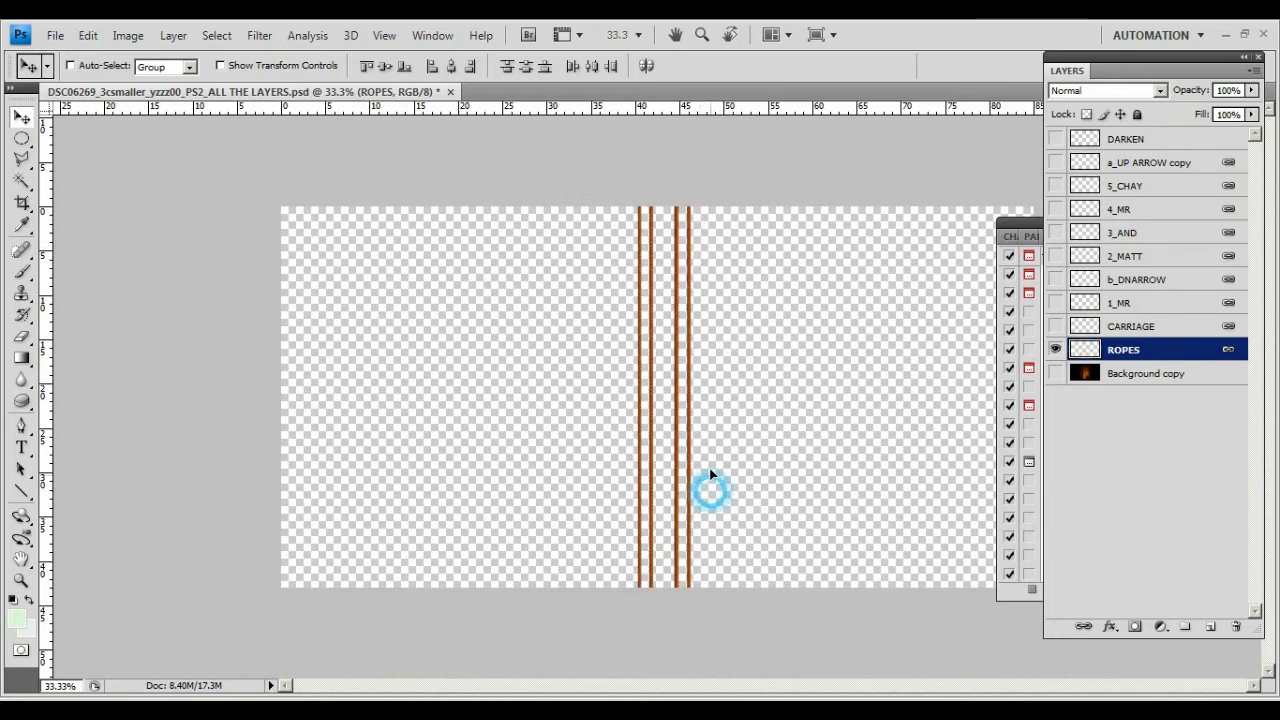
{"action": "left_click_drag", "start_coordinate": [710, 474], "coordinate": [709, 344]}
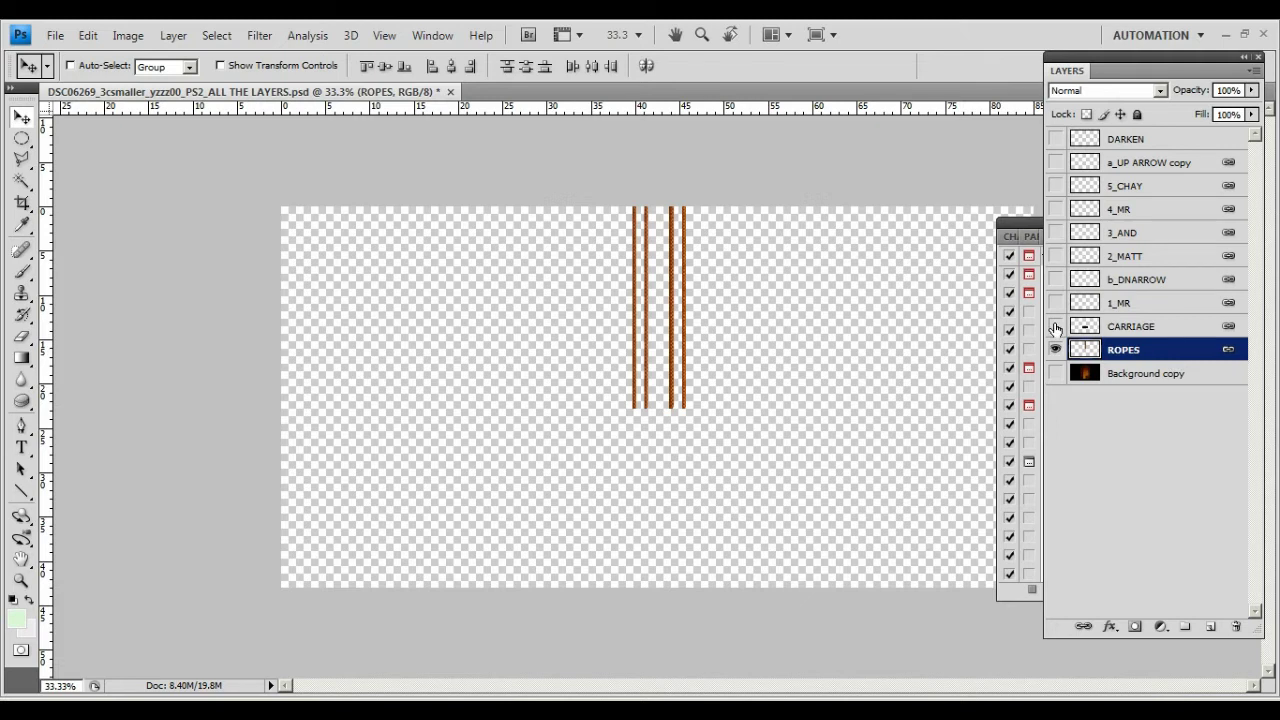
{"action": "left_click", "coordinate": [1057, 373]}
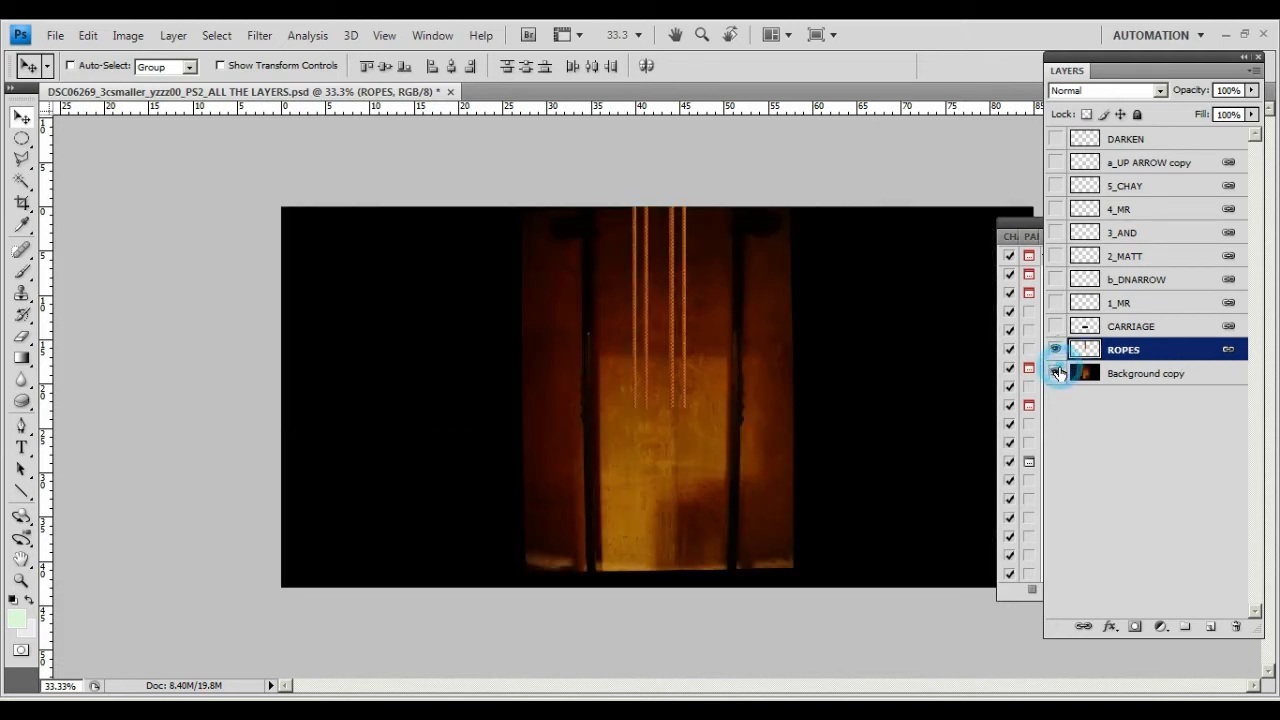
Step: Zoom in on the shaft, show CARRIAGE, and hide the Background copy and ROPES layers
{"action": "left_click", "coordinate": [21, 581]}
{"action": "left_click", "coordinate": [595, 413]}
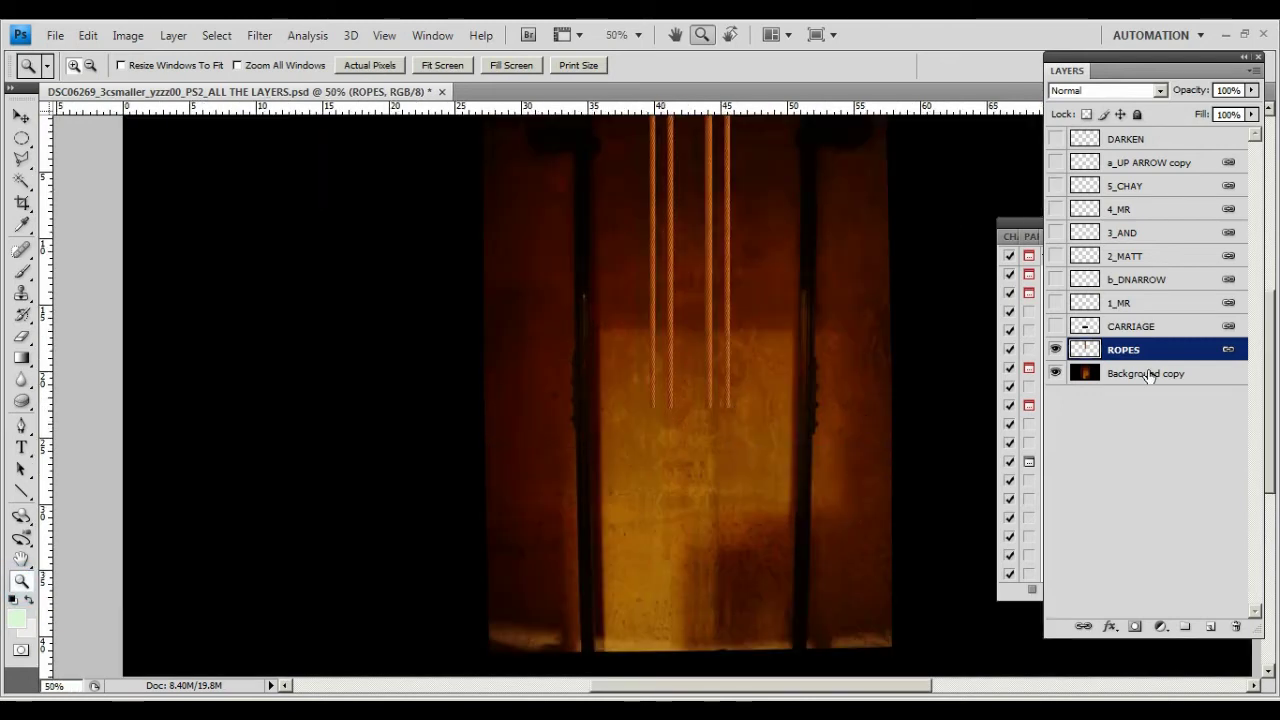
{"action": "left_click", "coordinate": [1056, 326]}
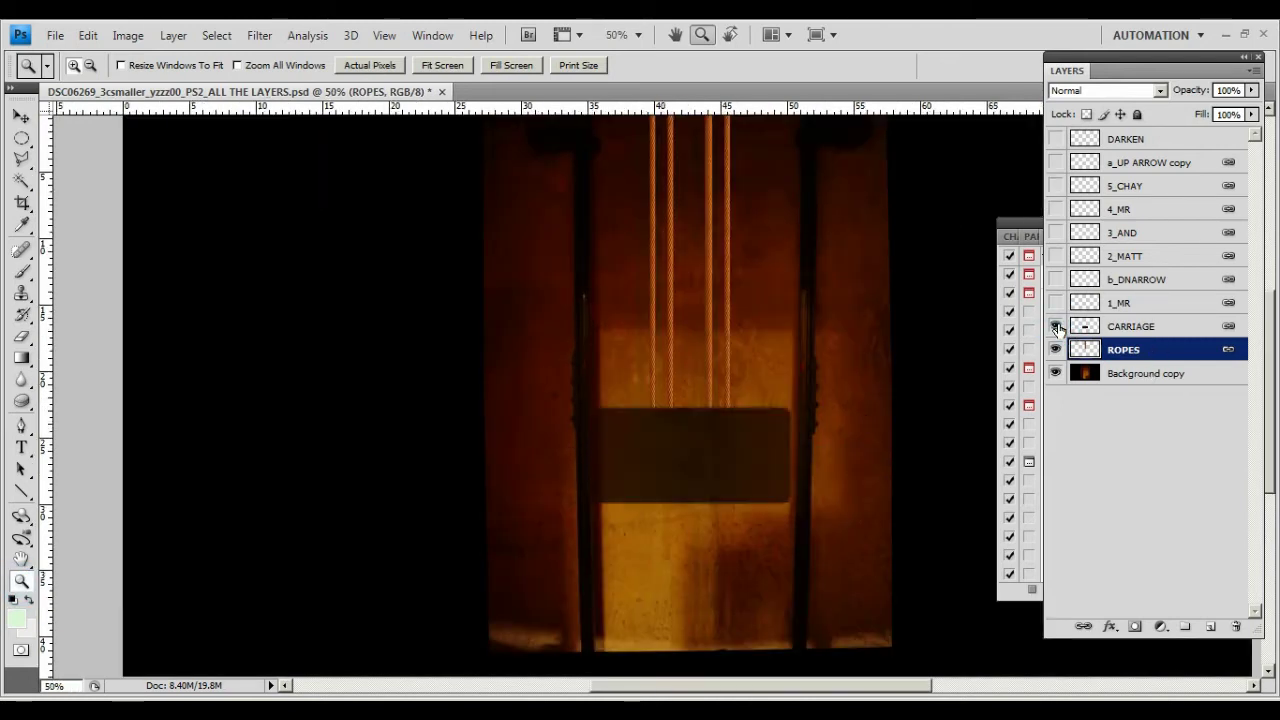
{"action": "left_click", "coordinate": [1056, 326]}
{"action": "left_click", "coordinate": [1056, 326]}
{"action": "left_click", "coordinate": [1056, 373]}
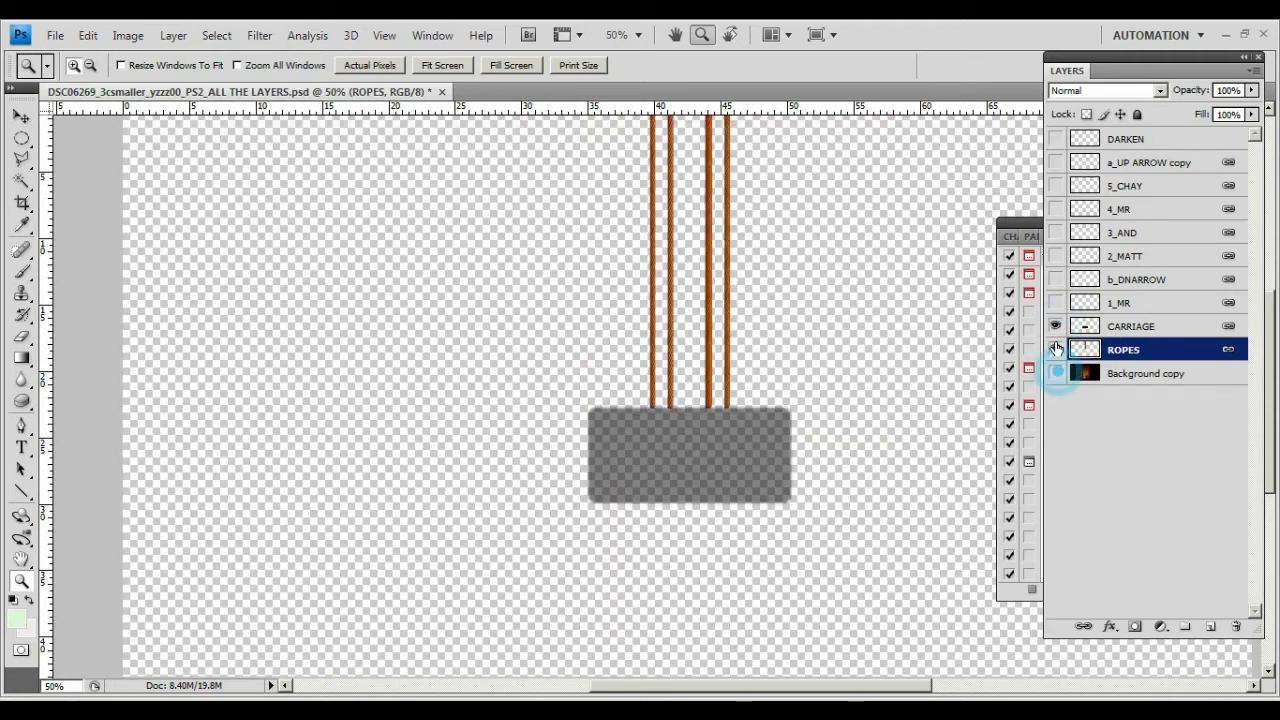
{"action": "left_click", "coordinate": [1056, 349]}
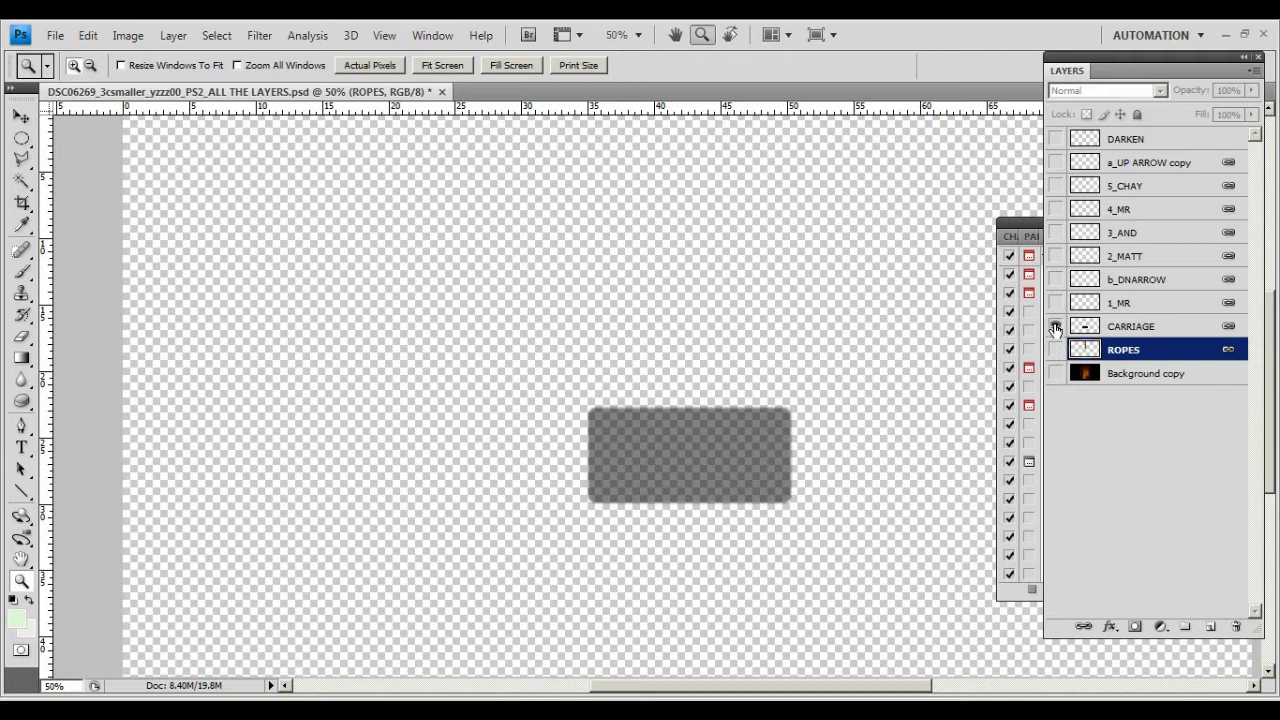
Step: Show the MR, MATT, AND, MR and CHAY letter layers plus the red and green arrows
{"action": "left_click", "coordinate": [1056, 303]}
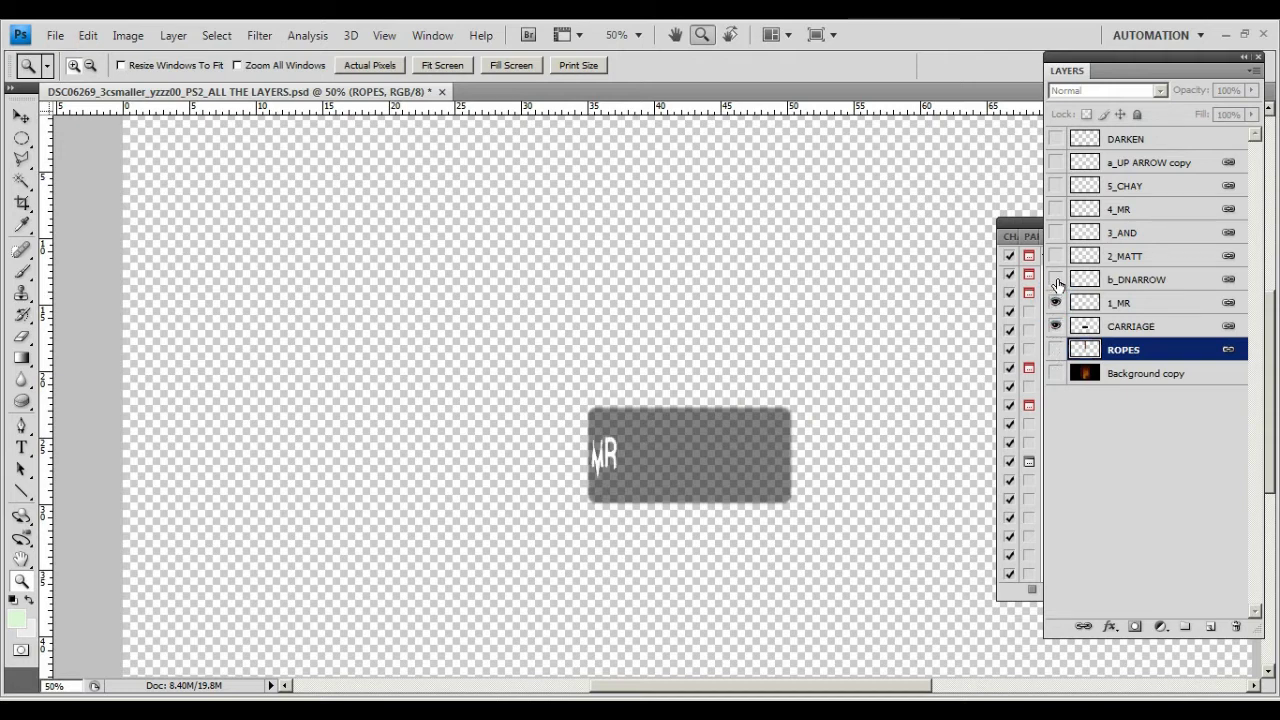
{"action": "left_click", "coordinate": [1056, 280]}
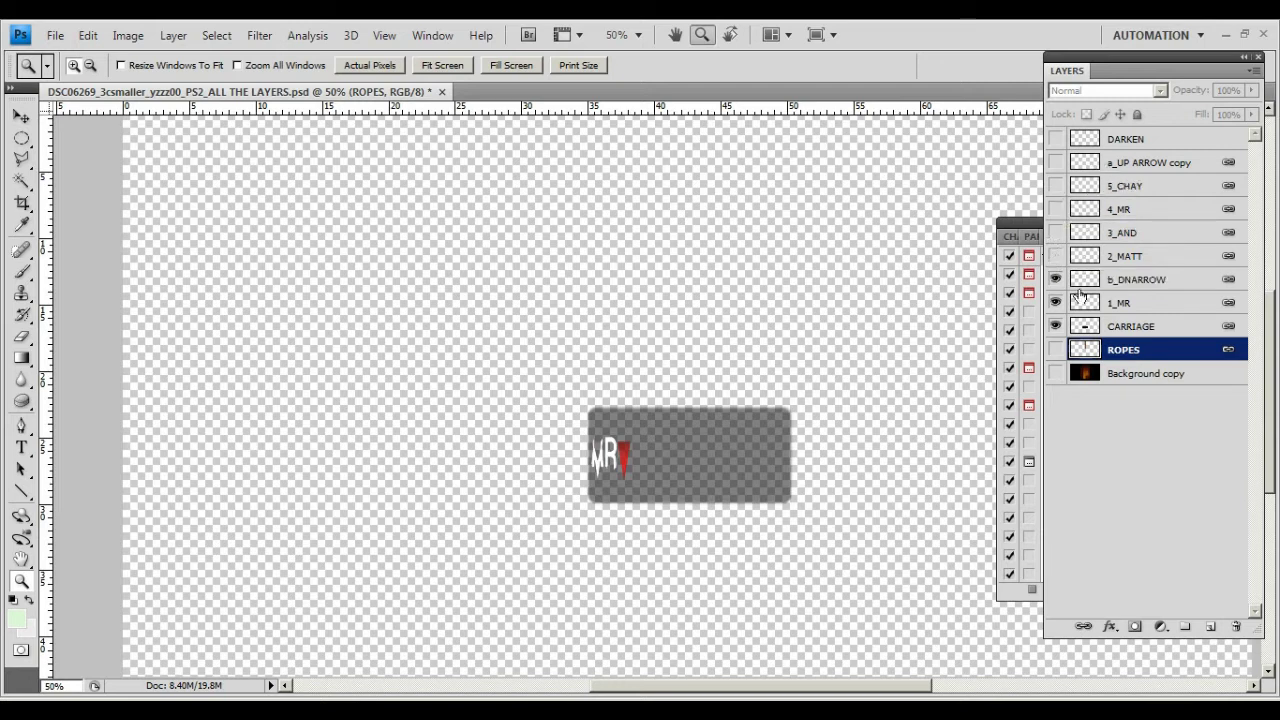
{"action": "left_click", "coordinate": [1058, 259]}
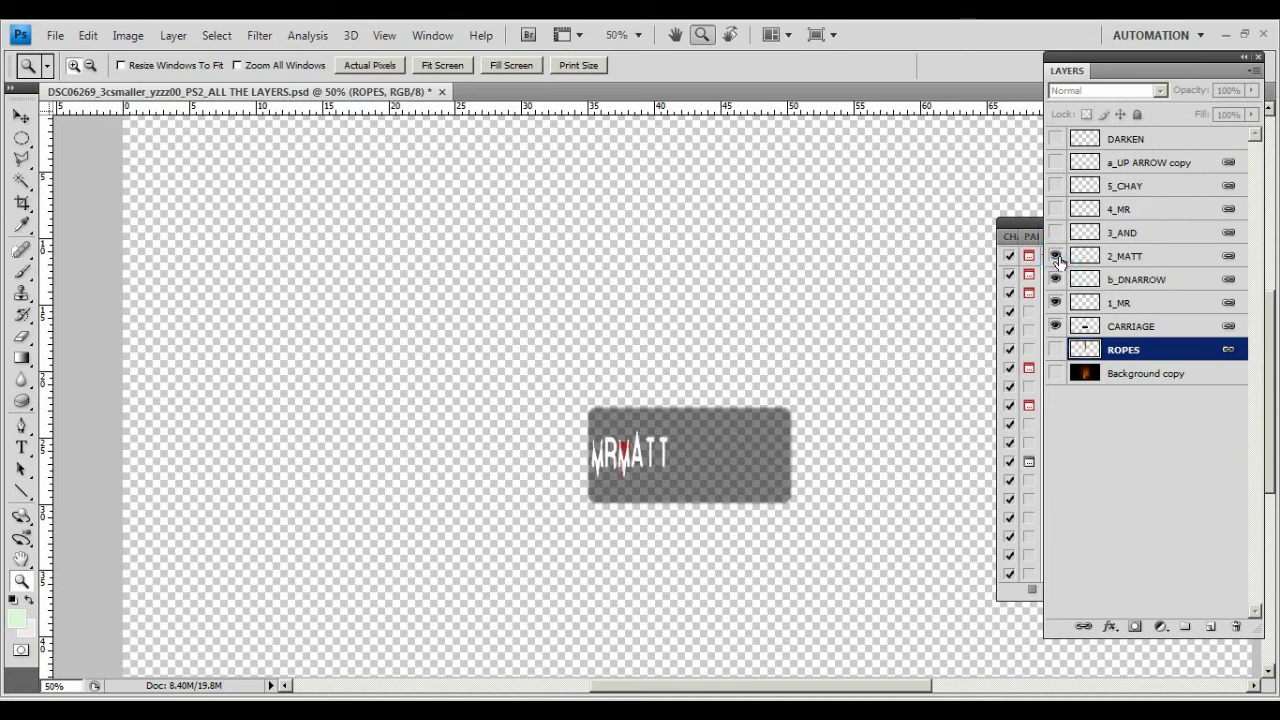
{"action": "left_click", "coordinate": [1056, 232]}
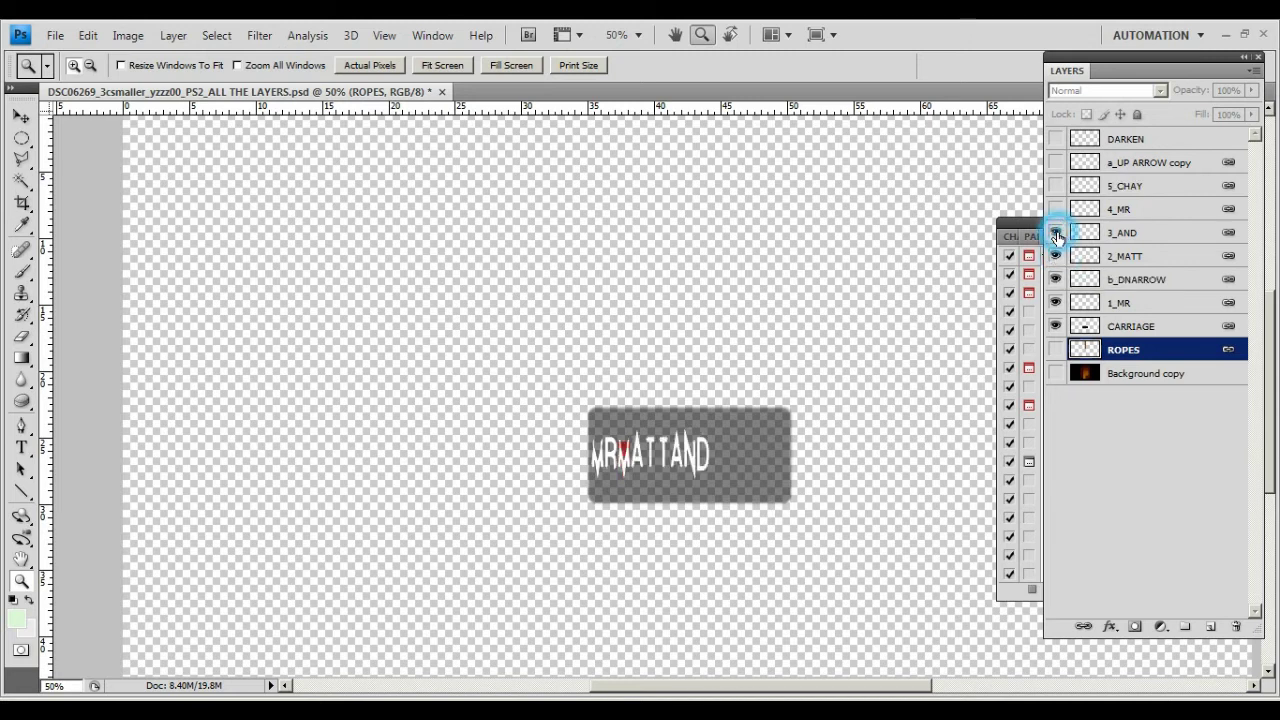
{"action": "left_click", "coordinate": [1057, 209]}
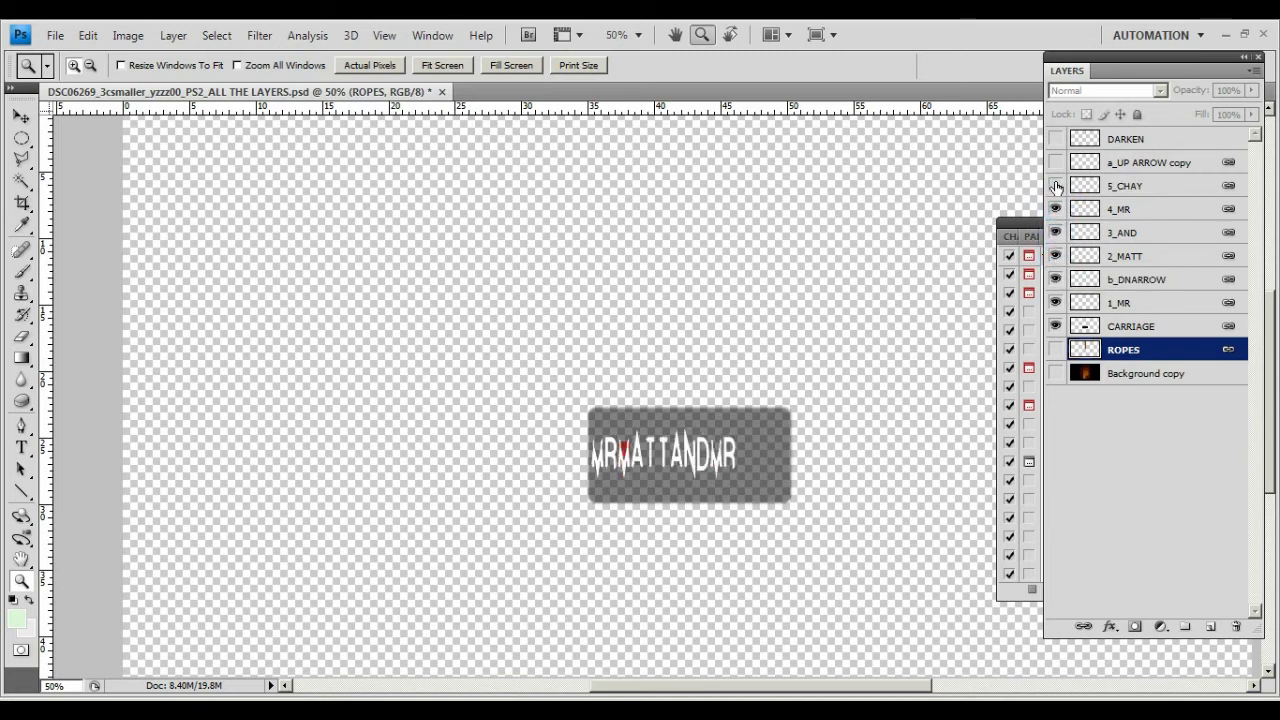
{"action": "left_click", "coordinate": [1056, 186]}
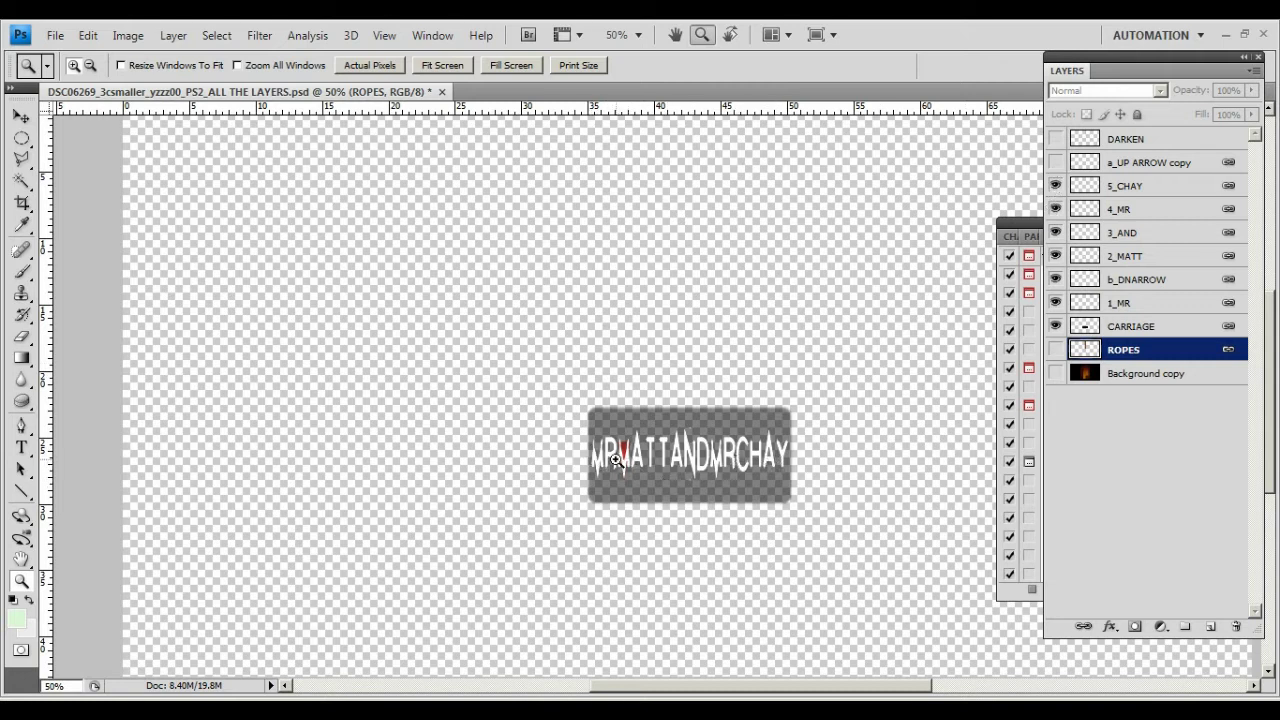
{"action": "left_click", "coordinate": [1056, 162]}
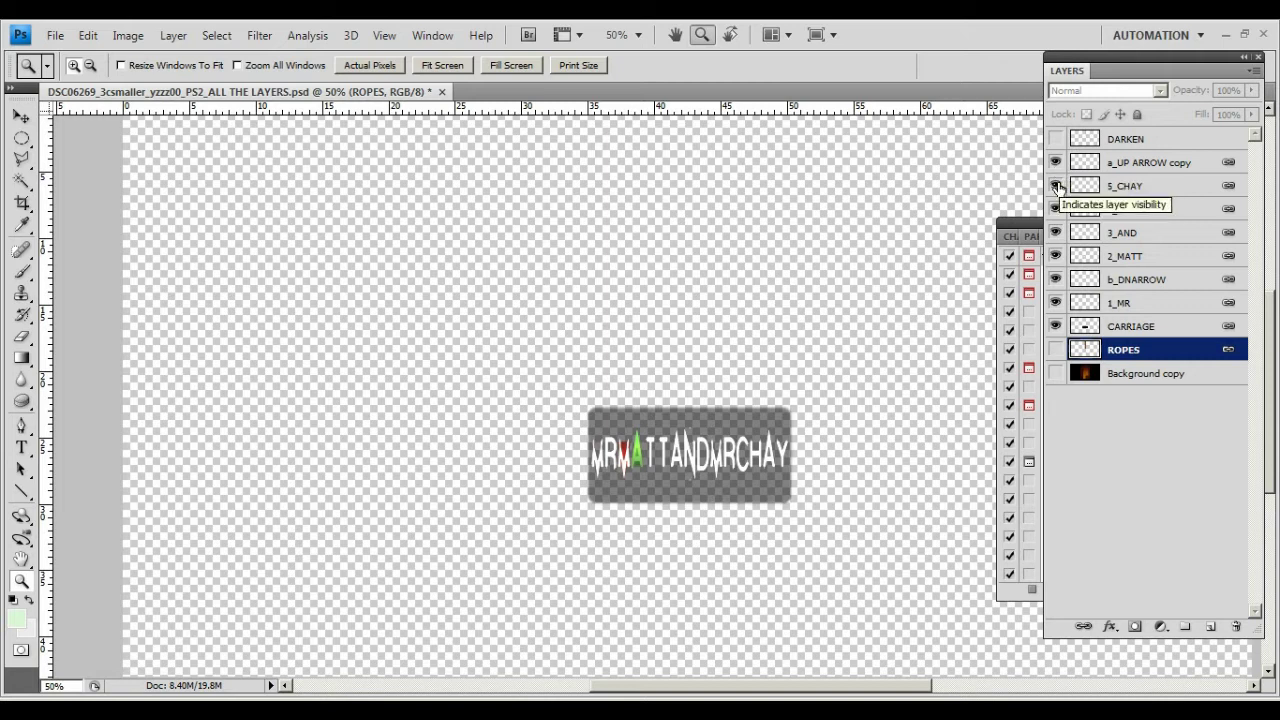
Step: Hide the MATT, first MR, CARRIAGE, AND and second MR layers
{"action": "left_click", "coordinate": [1056, 256]}
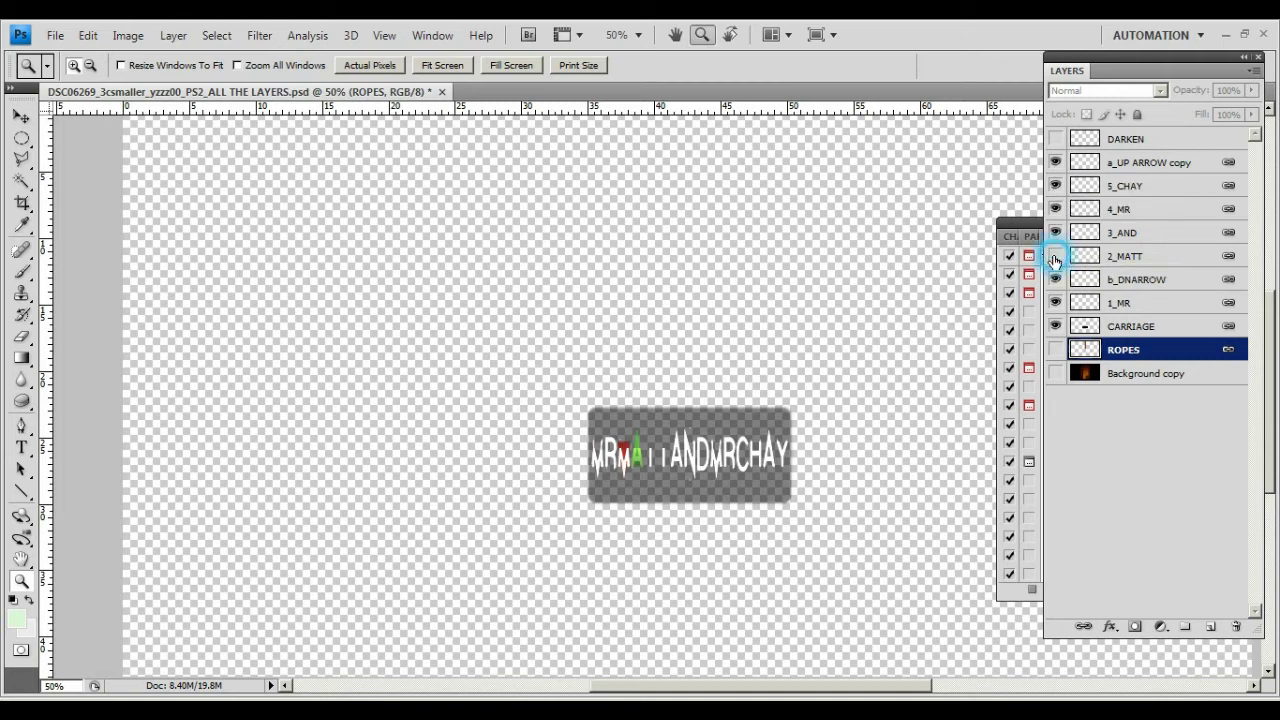
{"action": "left_click", "coordinate": [1056, 302]}
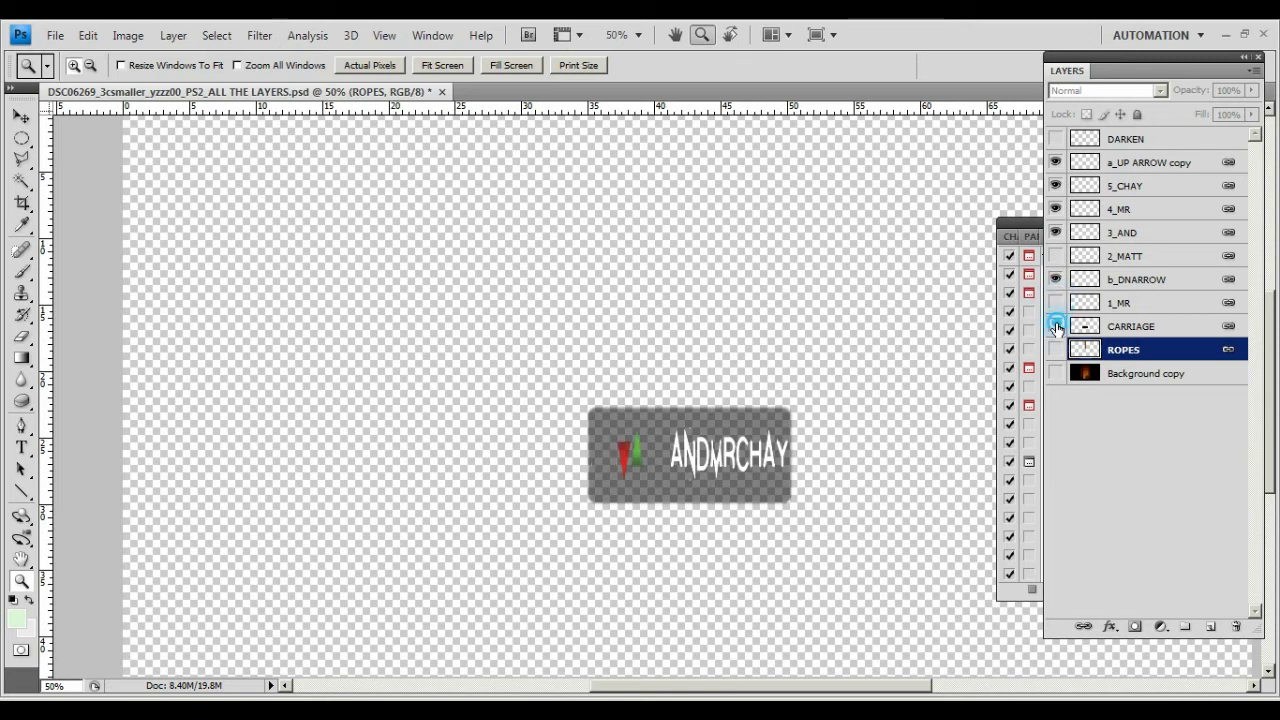
{"action": "left_click", "coordinate": [1056, 326]}
{"action": "left_click", "coordinate": [1056, 233]}
{"action": "left_click", "coordinate": [1056, 209]}
Step: Hide the CHAY letters and magnify the red and green arrows to 300%
{"action": "left_click", "coordinate": [1056, 186]}
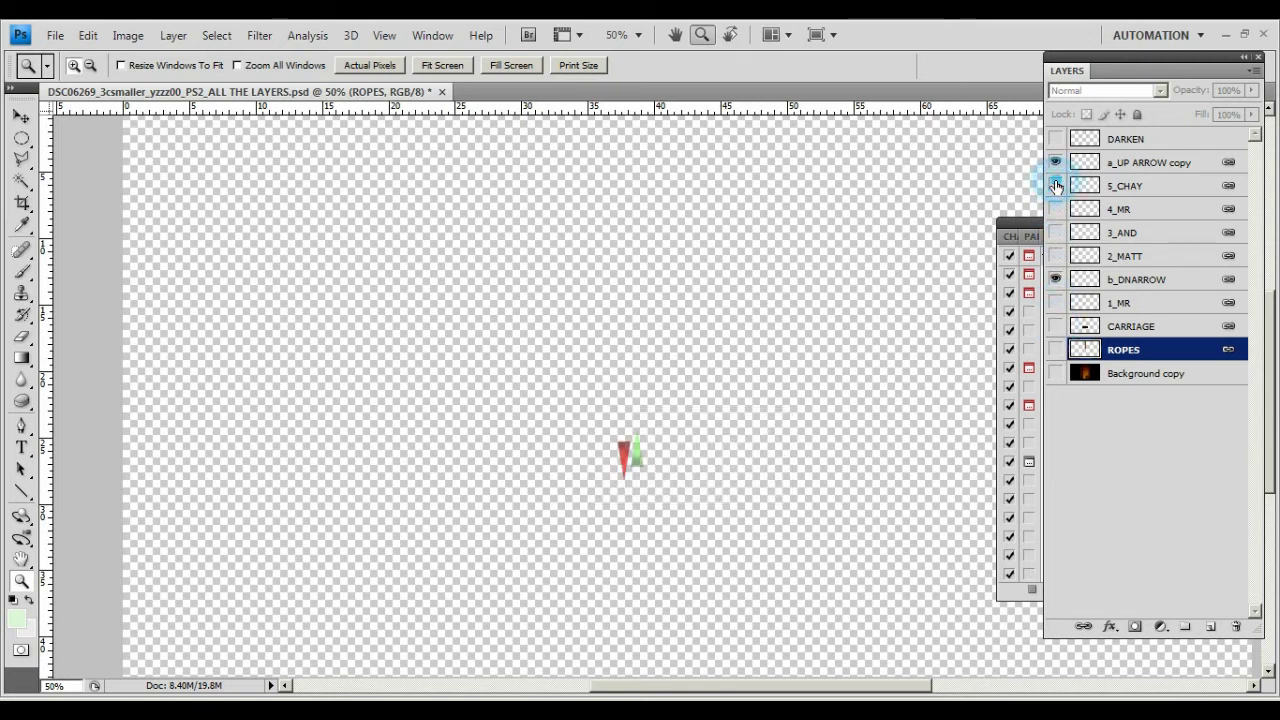
{"action": "left_click", "coordinate": [634, 451]}
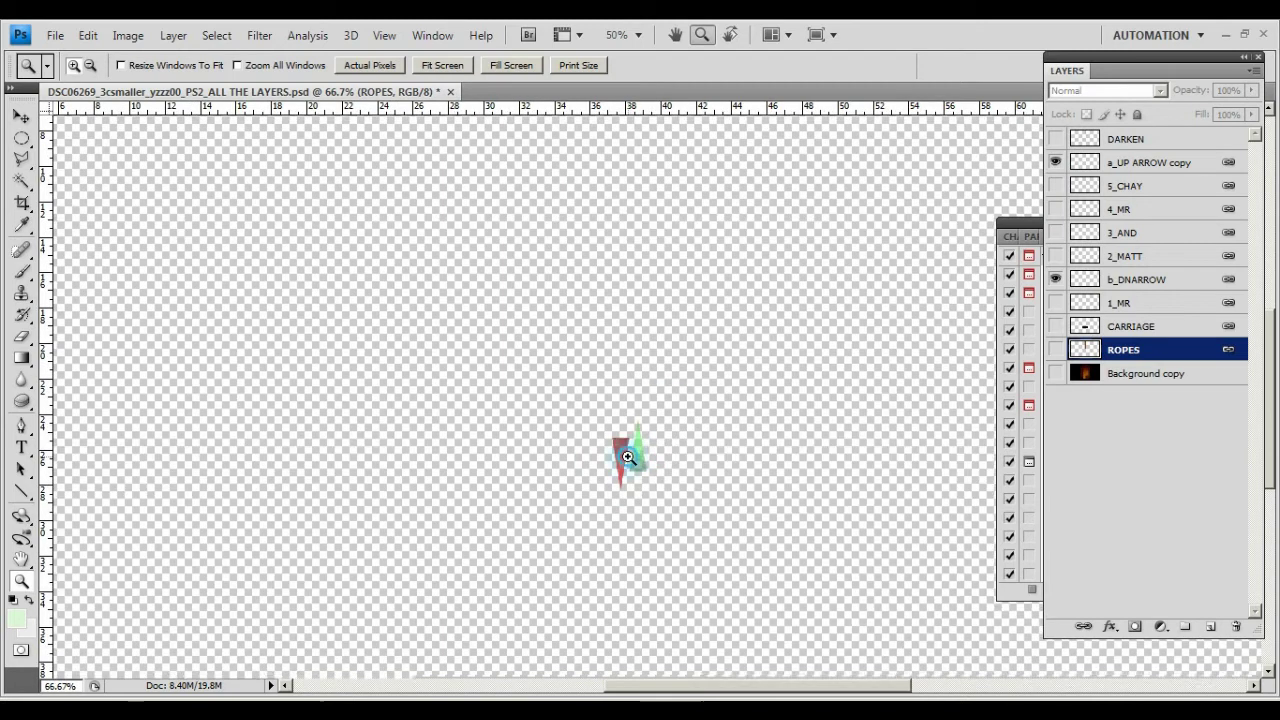
{"action": "left_click", "coordinate": [632, 458]}
{"action": "left_click", "coordinate": [632, 458]}
{"action": "left_click", "coordinate": [624, 452]}
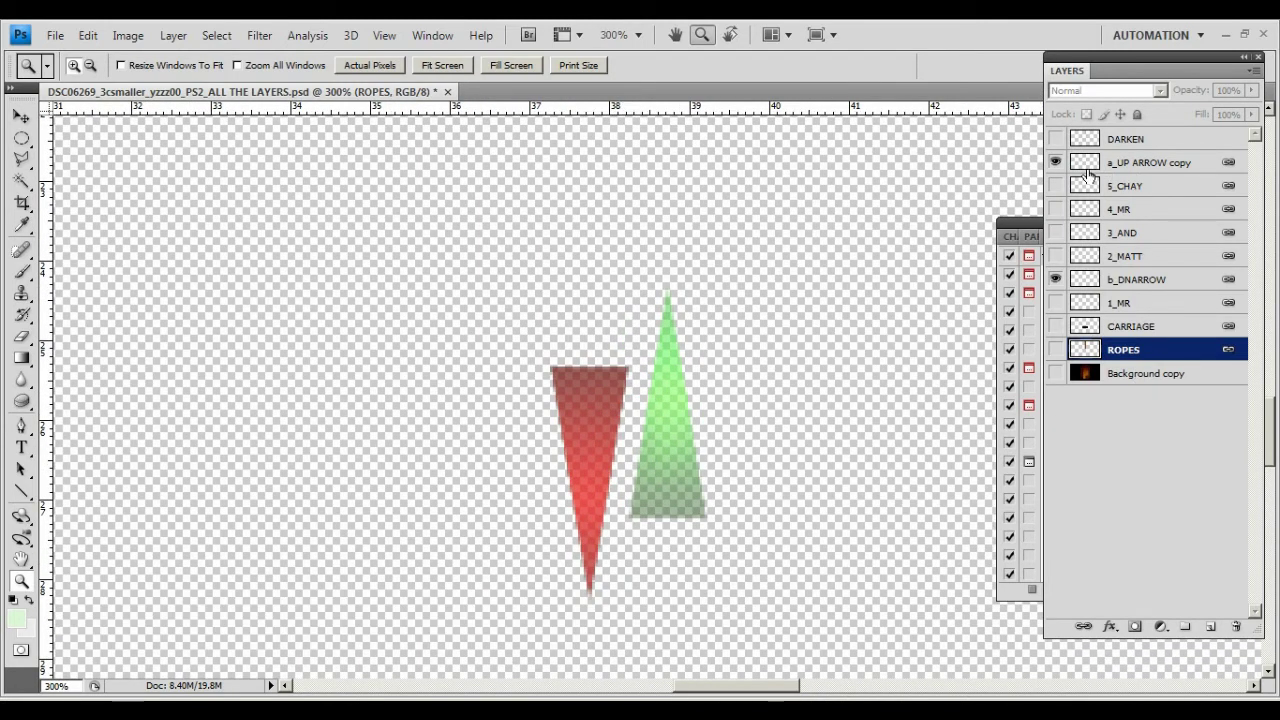
Step: Open the Layer Style for a_UP ARROW copy, cancel without changes, and toggle its visibility
{"action": "left_click", "coordinate": [1055, 163]}
{"action": "double_click", "coordinate": [1127, 162]}
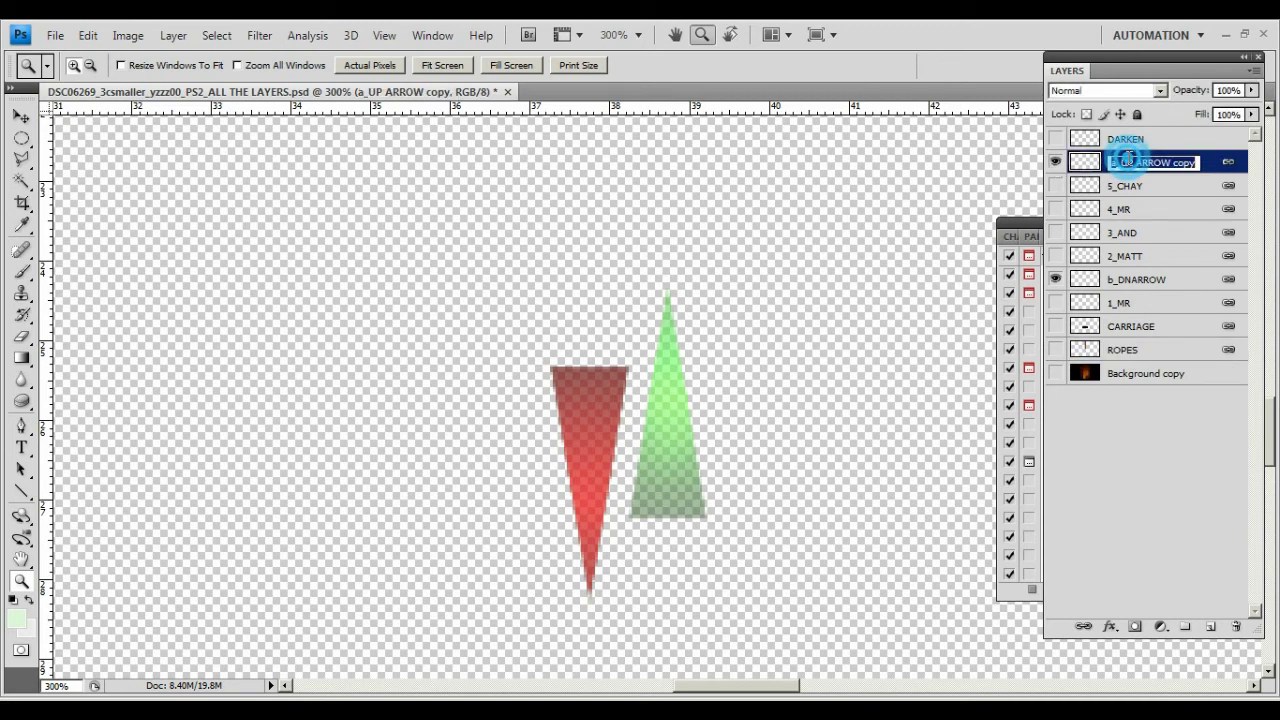
{"action": "left_click", "coordinate": [1090, 168]}
{"action": "double_click", "coordinate": [1090, 168]}
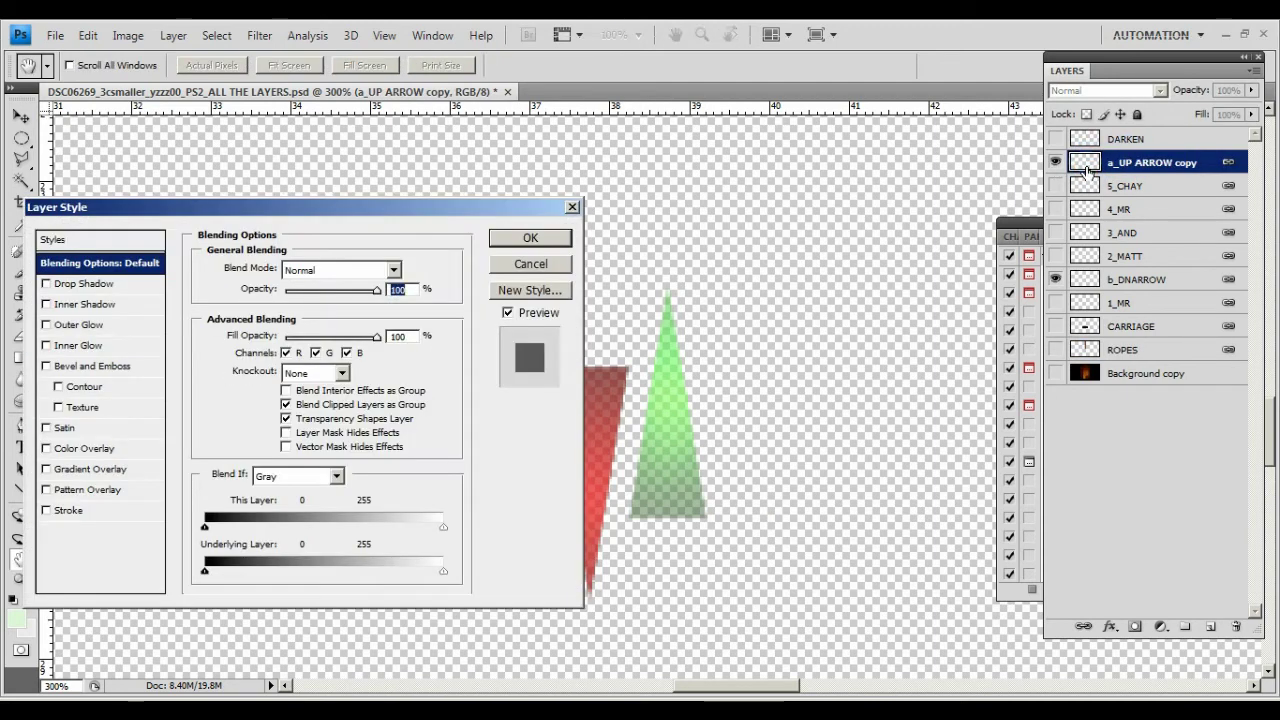
{"action": "left_click_drag", "start_coordinate": [515, 210], "coordinate": [544, 155]}
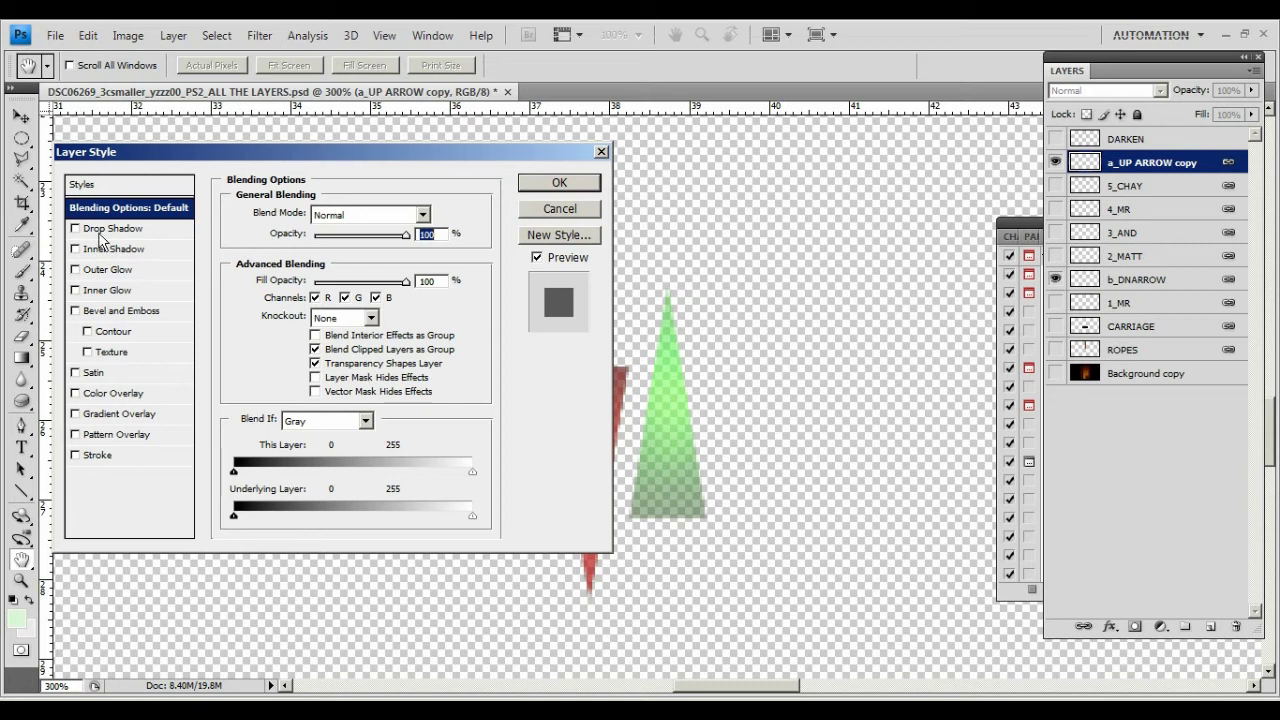
{"action": "left_click", "coordinate": [560, 208]}
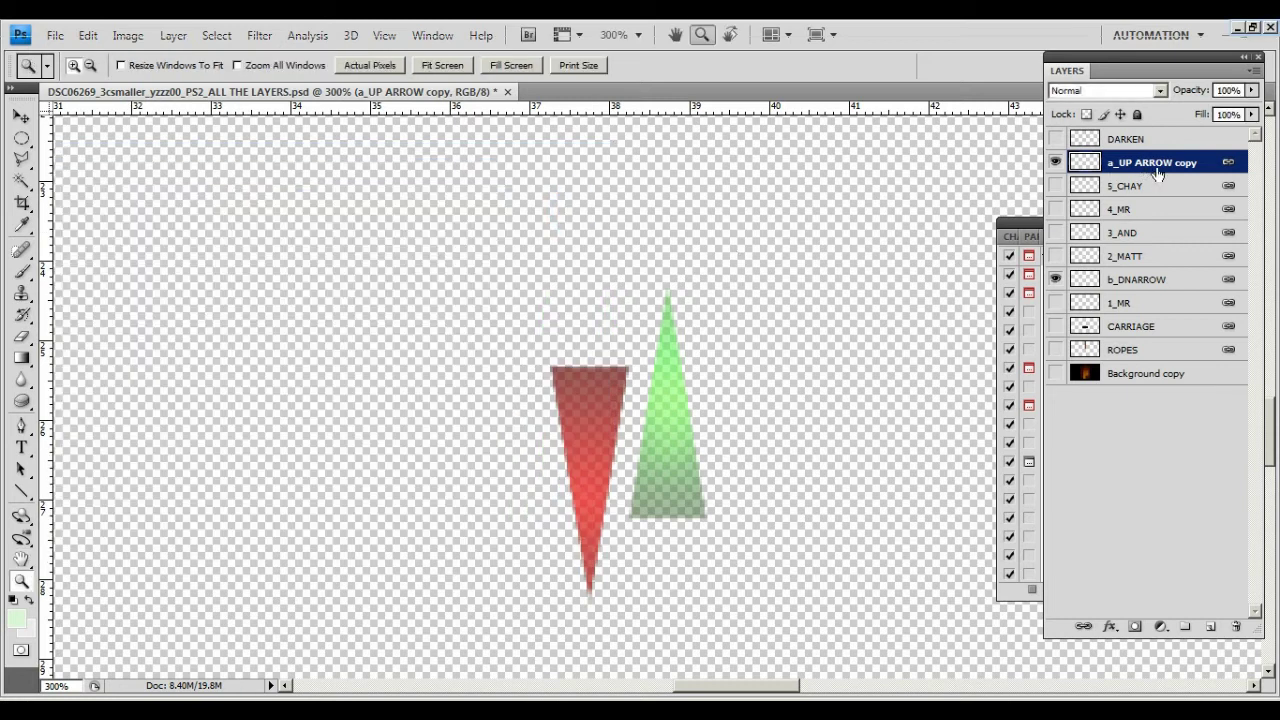
{"action": "left_click", "coordinate": [1056, 163]}
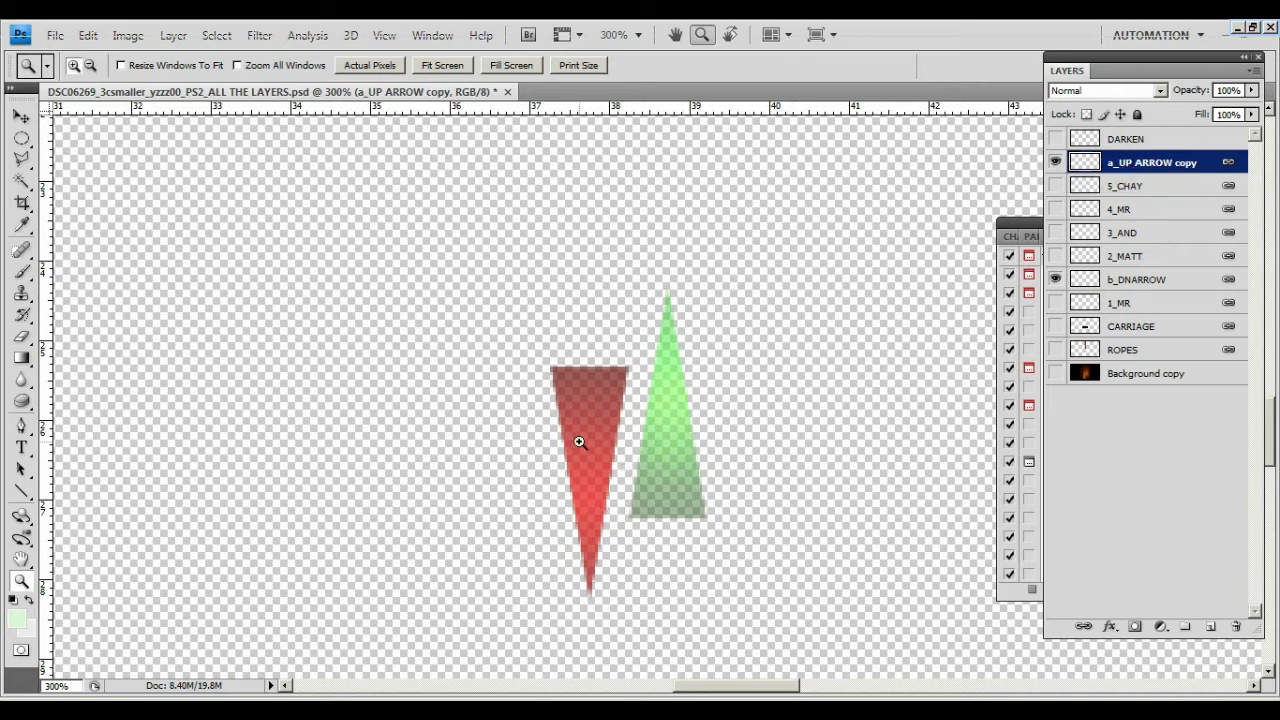
{"action": "left_click", "coordinate": [19, 362]}
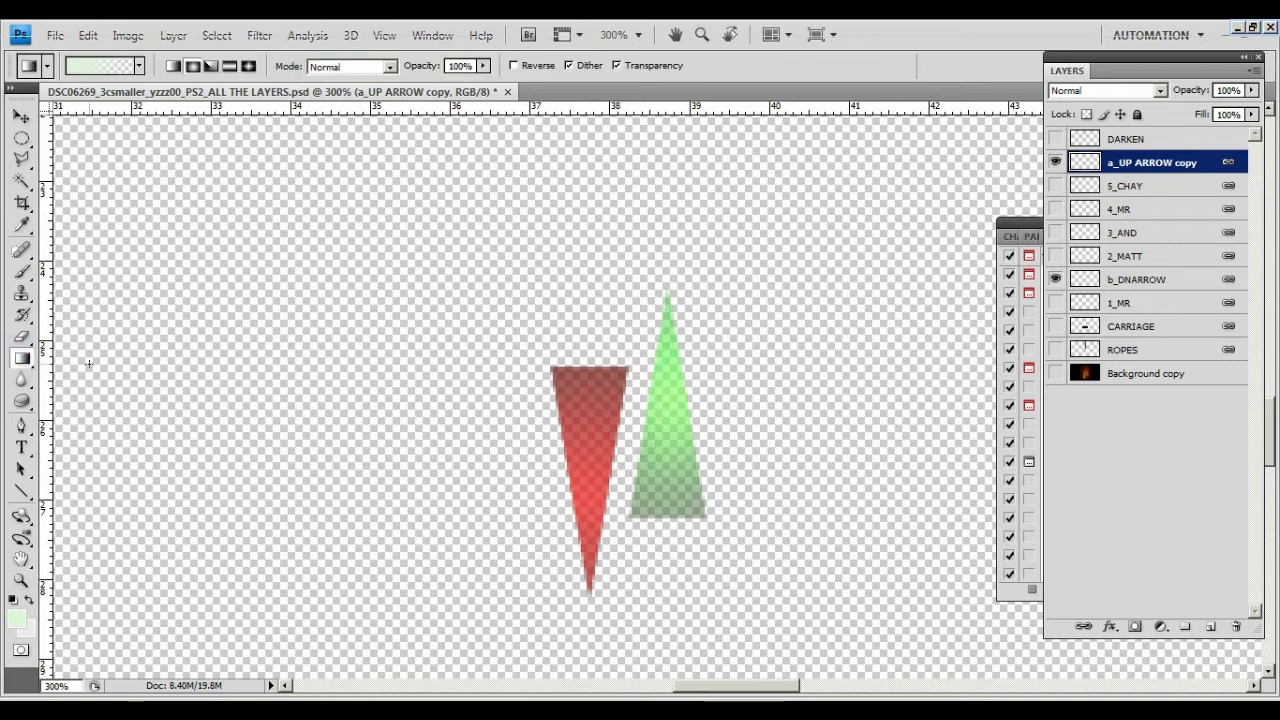
Step: Draw a diamond Polygonal Lasso selection left of the arrows and add a new Layer 1
{"action": "left_click", "coordinate": [22, 162]}
{"action": "left_click", "coordinate": [314, 380]}
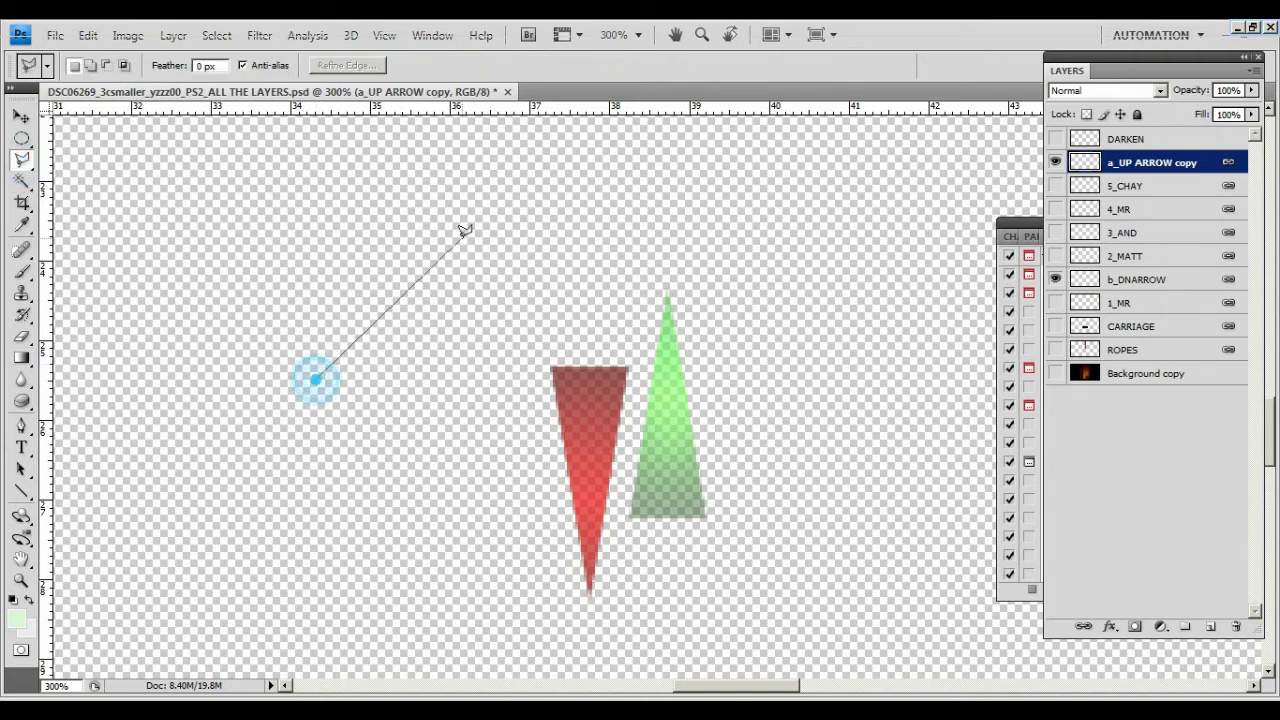
{"action": "left_click", "coordinate": [462, 238]}
{"action": "left_click", "coordinate": [558, 385]}
{"action": "left_click", "coordinate": [458, 508]}
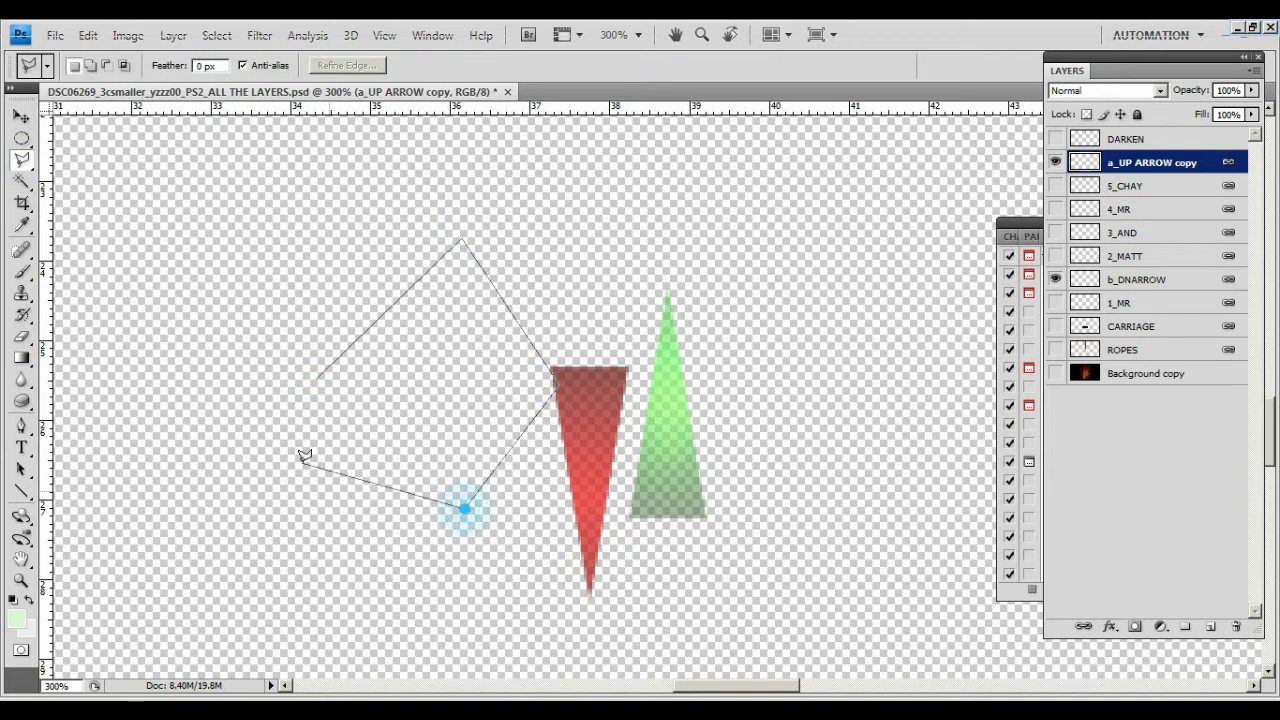
{"action": "left_click", "coordinate": [315, 380]}
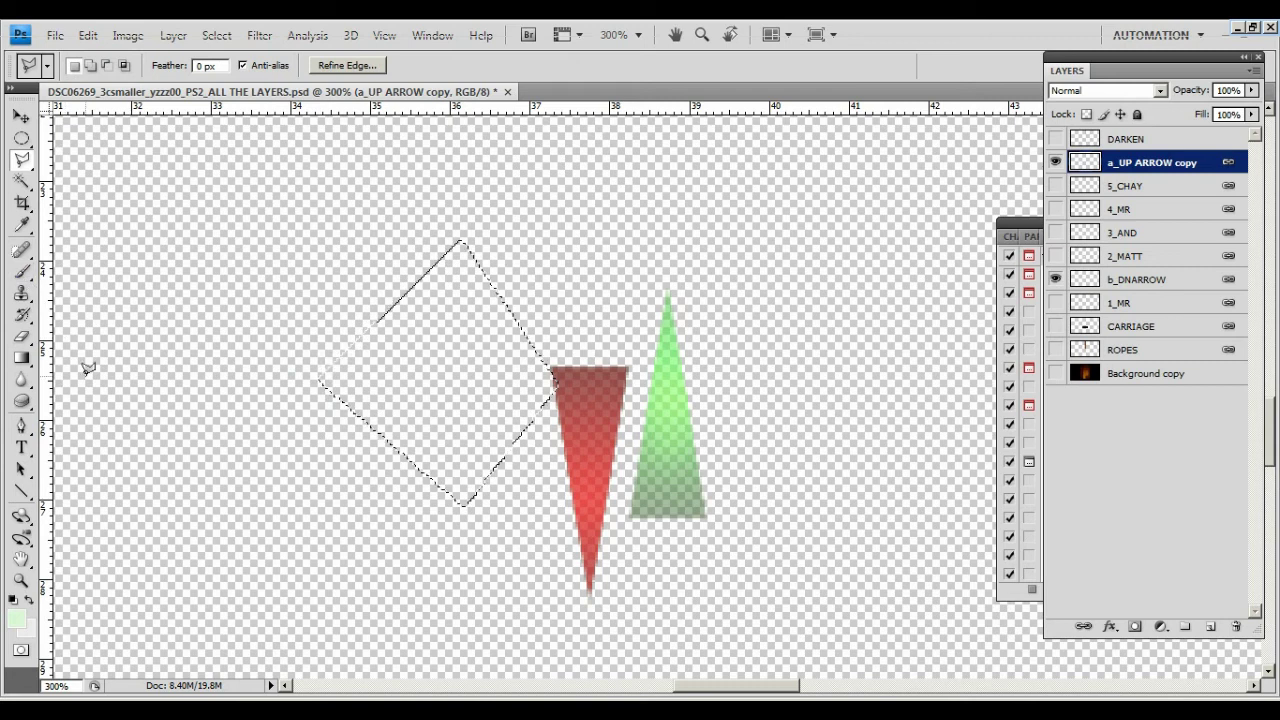
{"action": "left_click", "coordinate": [1210, 626]}
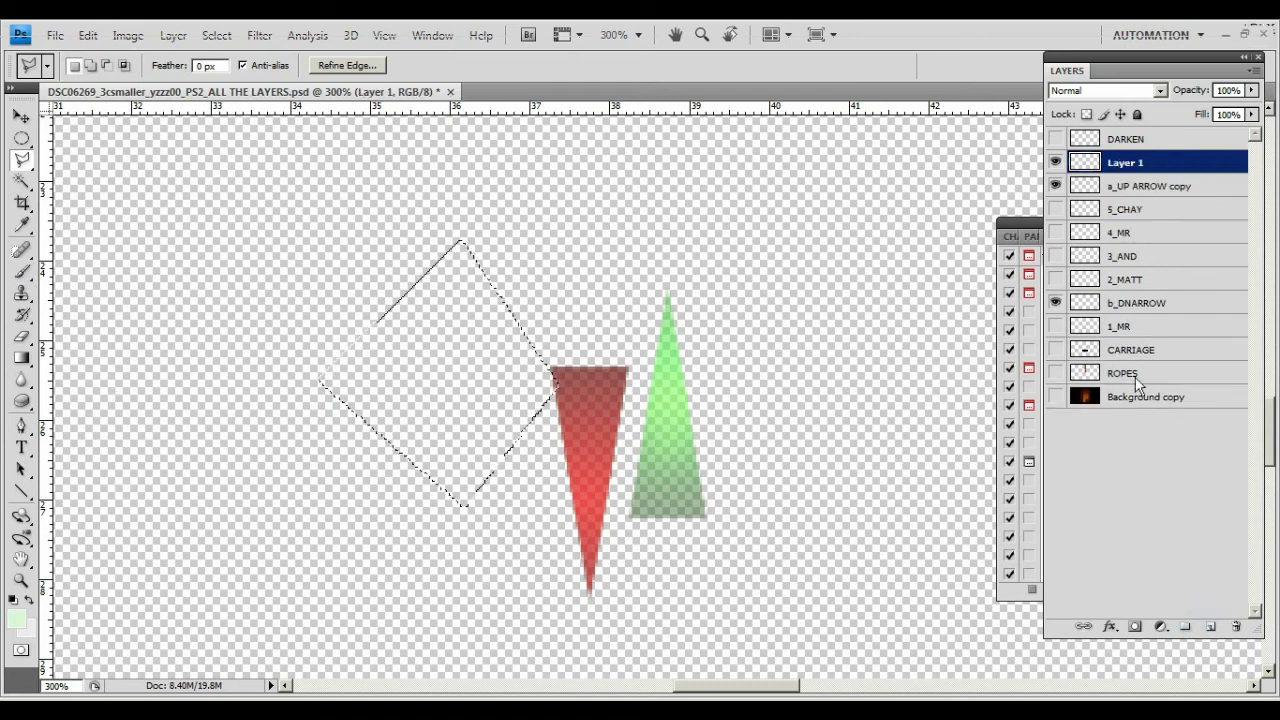
Step: Set the foreground colour to strong red and the background colour to bright green
{"action": "left_click", "coordinate": [22, 357]}
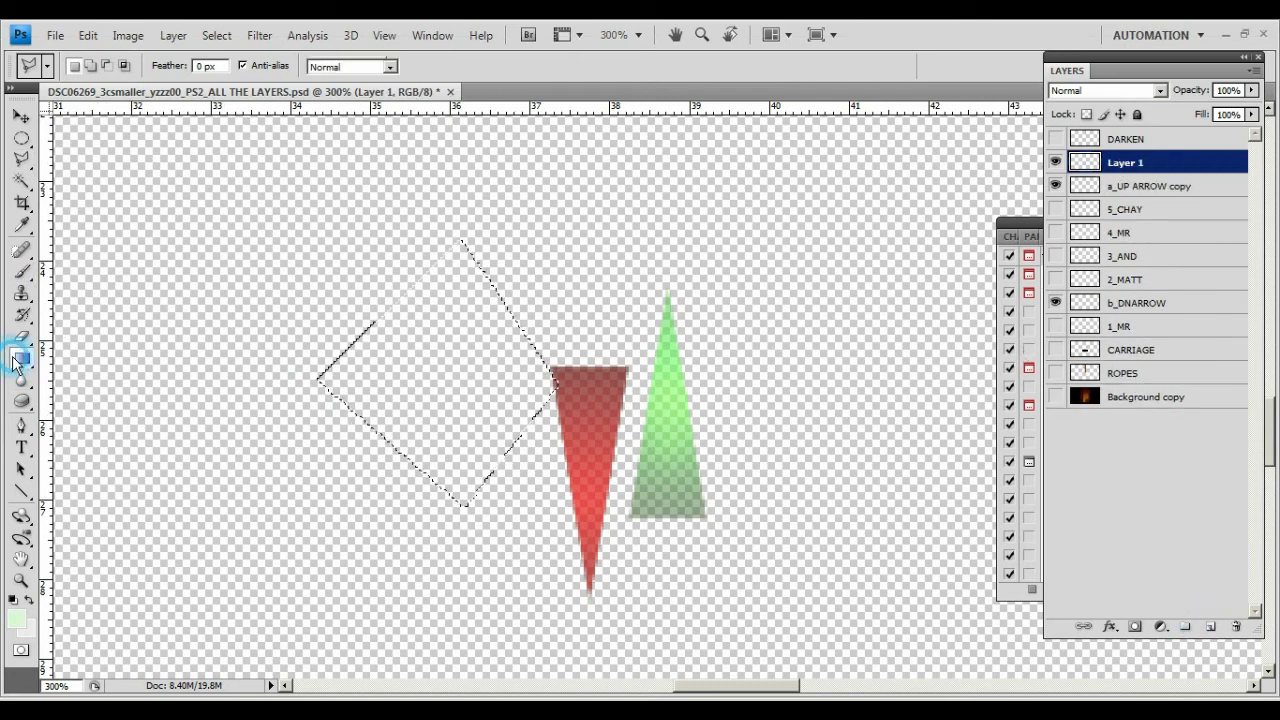
{"action": "left_click", "coordinate": [16, 619]}
{"action": "left_click_drag", "start_coordinate": [732, 216], "coordinate": [741, 191]}
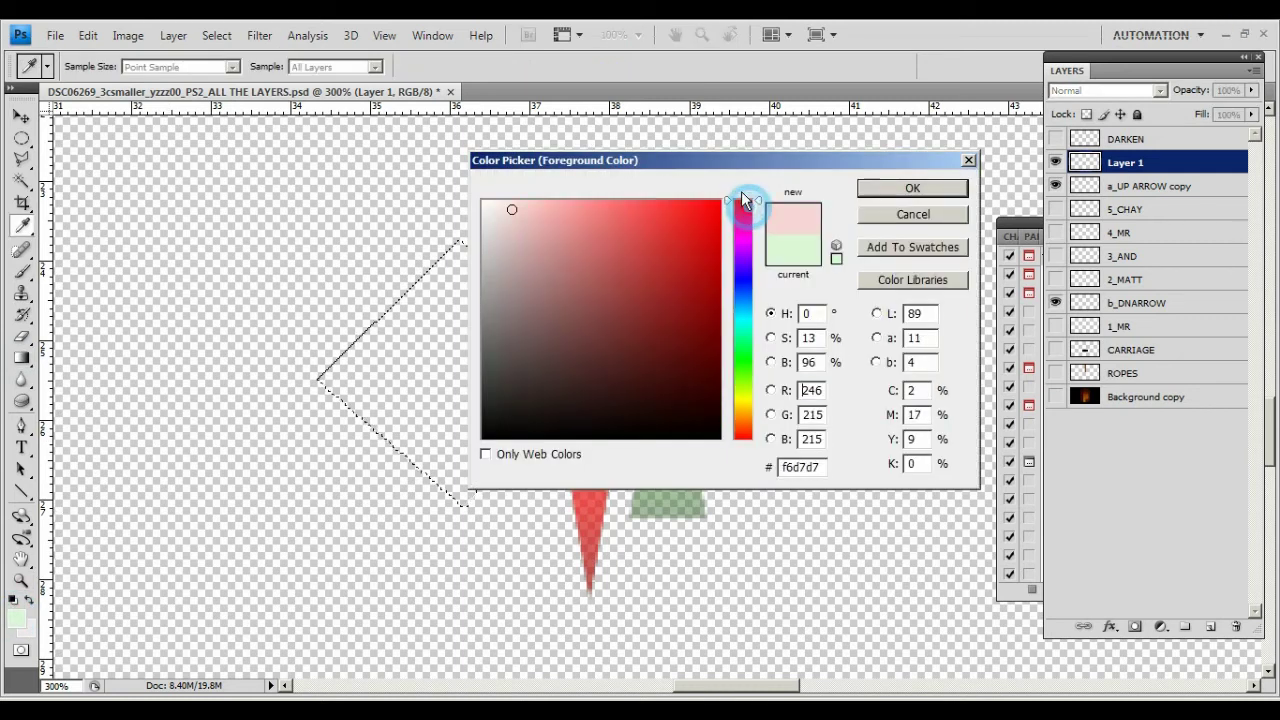
{"action": "left_click", "coordinate": [932, 188]}
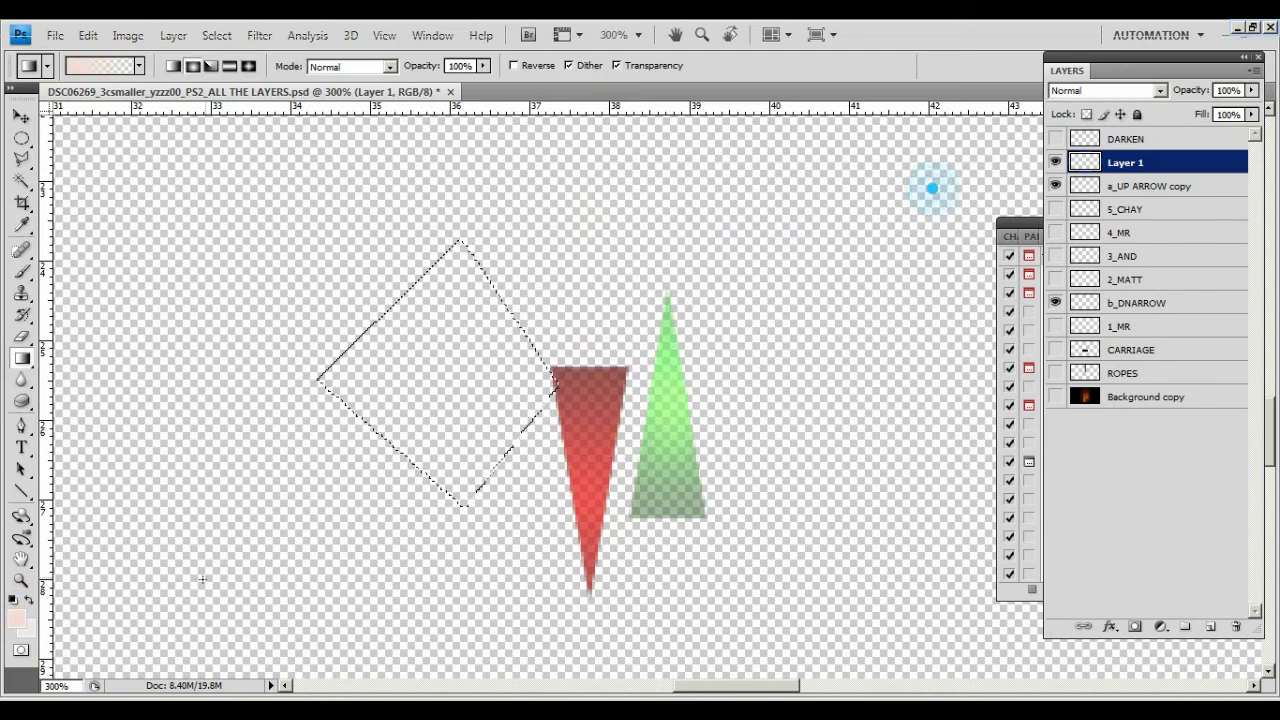
{"action": "left_click", "coordinate": [29, 637]}
{"action": "left_click", "coordinate": [742, 367]}
{"action": "left_click_drag", "start_coordinate": [698, 332], "coordinate": [785, 193]}
{"action": "left_click", "coordinate": [881, 189]}
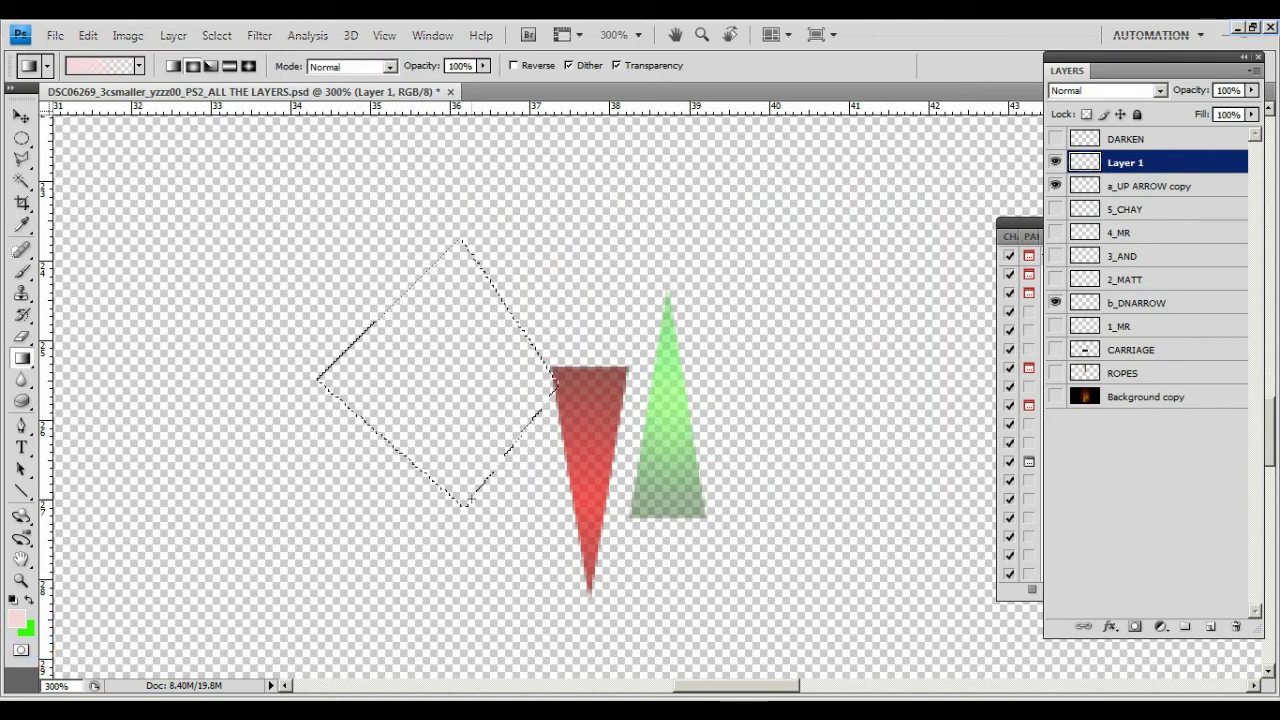
{"action": "left_click", "coordinate": [17, 619]}
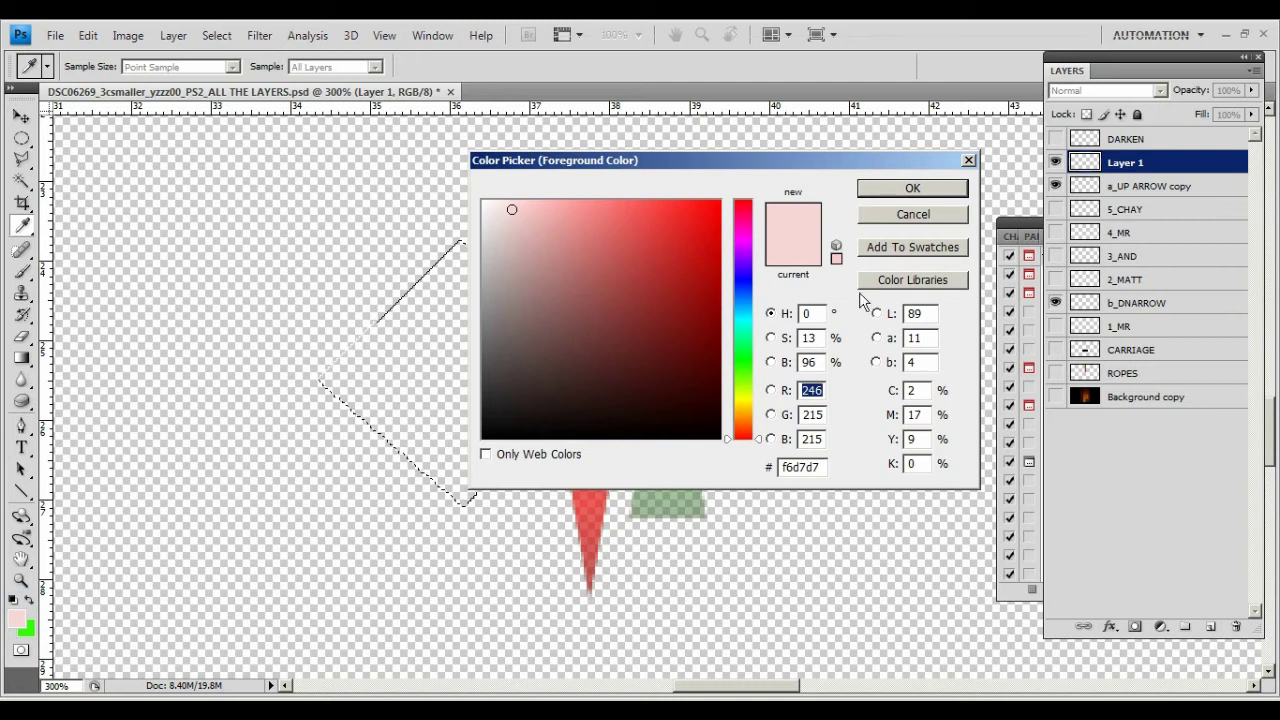
{"action": "left_click_drag", "start_coordinate": [678, 240], "coordinate": [704, 216]}
{"action": "left_click", "coordinate": [897, 189]}
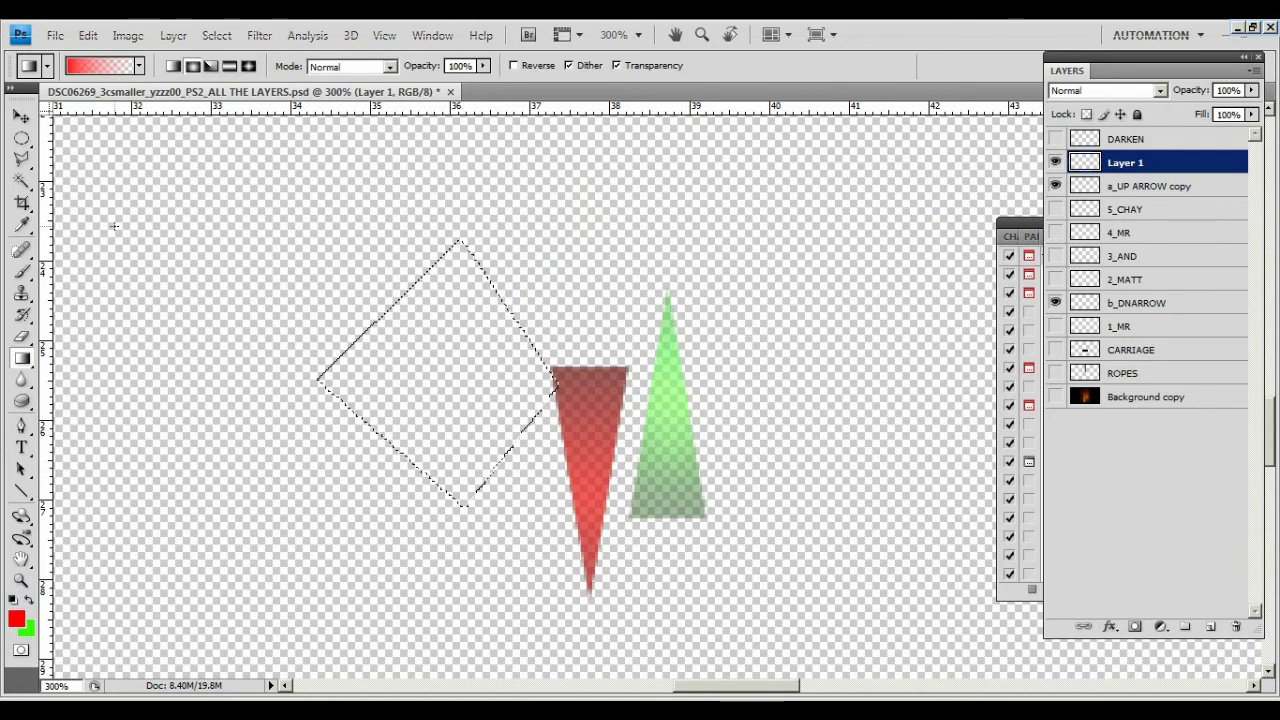
Step: Choose the red-to-green gradient preset and draw a gradient across the diamond selection
{"action": "left_click", "coordinate": [139, 66]}
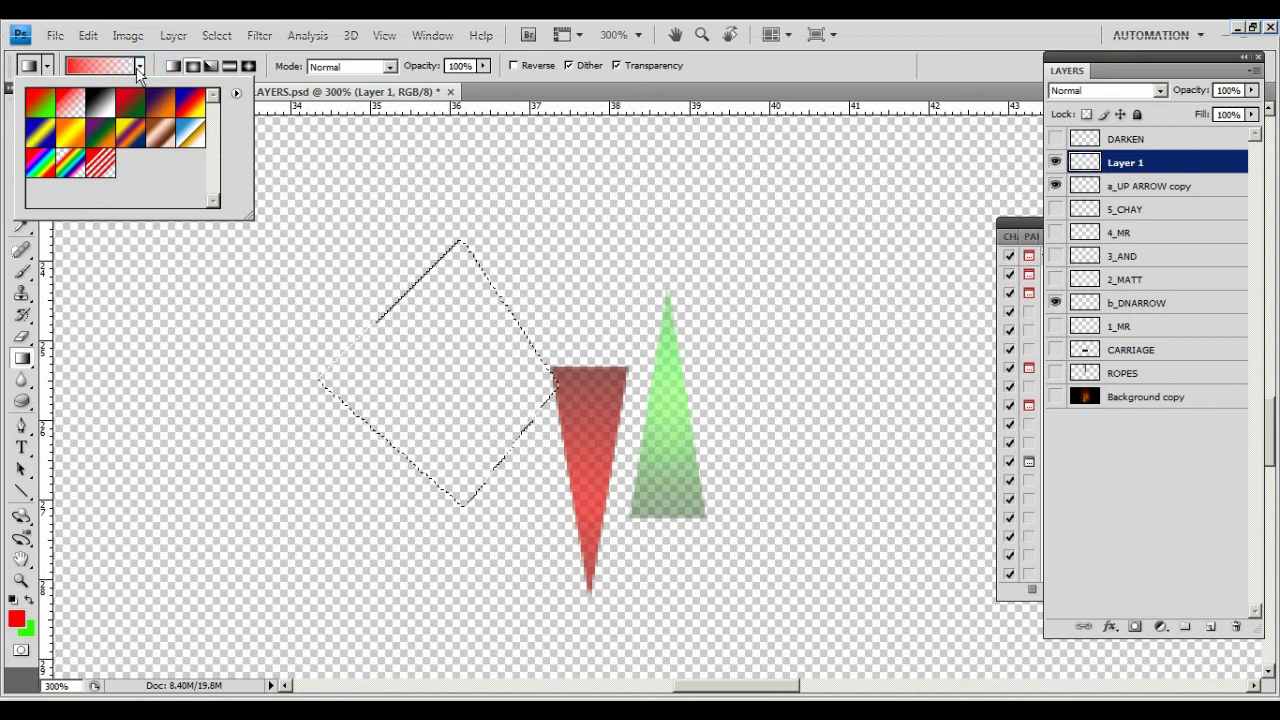
{"action": "left_click", "coordinate": [47, 107]}
{"action": "left_click", "coordinate": [505, 307]}
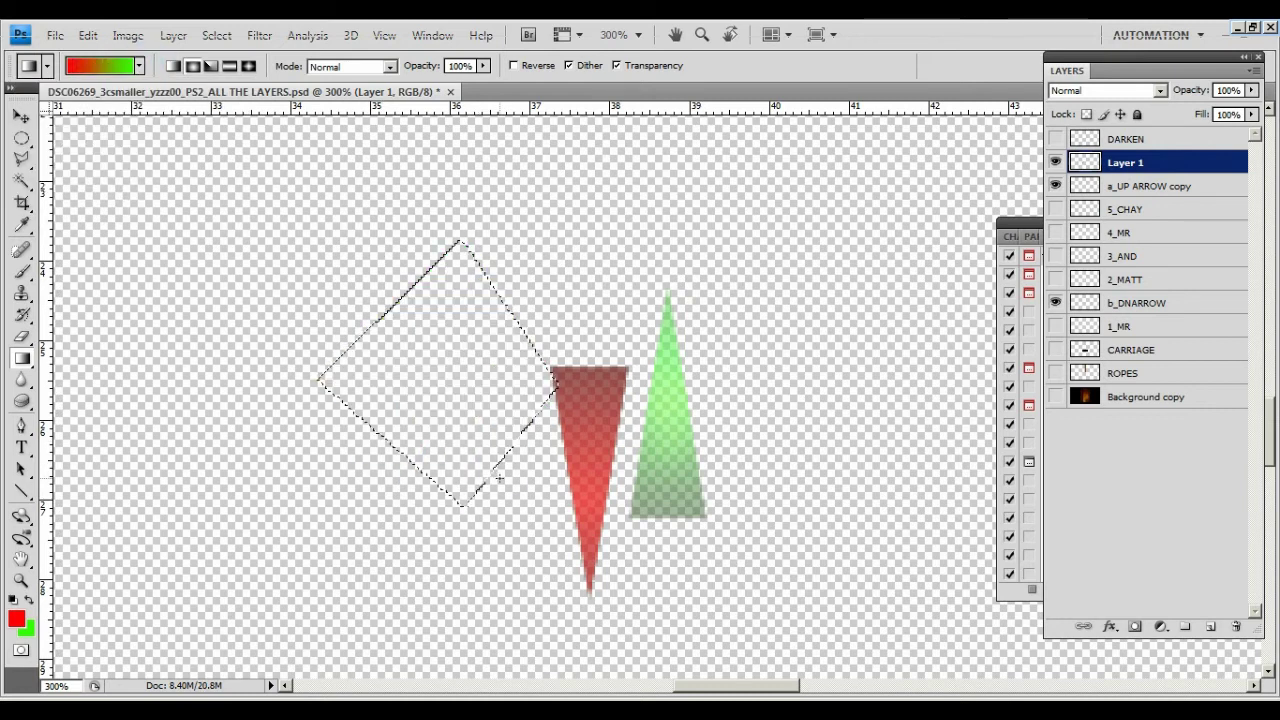
{"action": "left_click_drag", "start_coordinate": [498, 478], "coordinate": [396, 266]}
{"action": "left_click", "coordinate": [139, 66]}
Step: Try linear and radial red-to-transparent gradients in the diamond, undoing the unwanted fills
{"action": "left_click", "coordinate": [70, 102]}
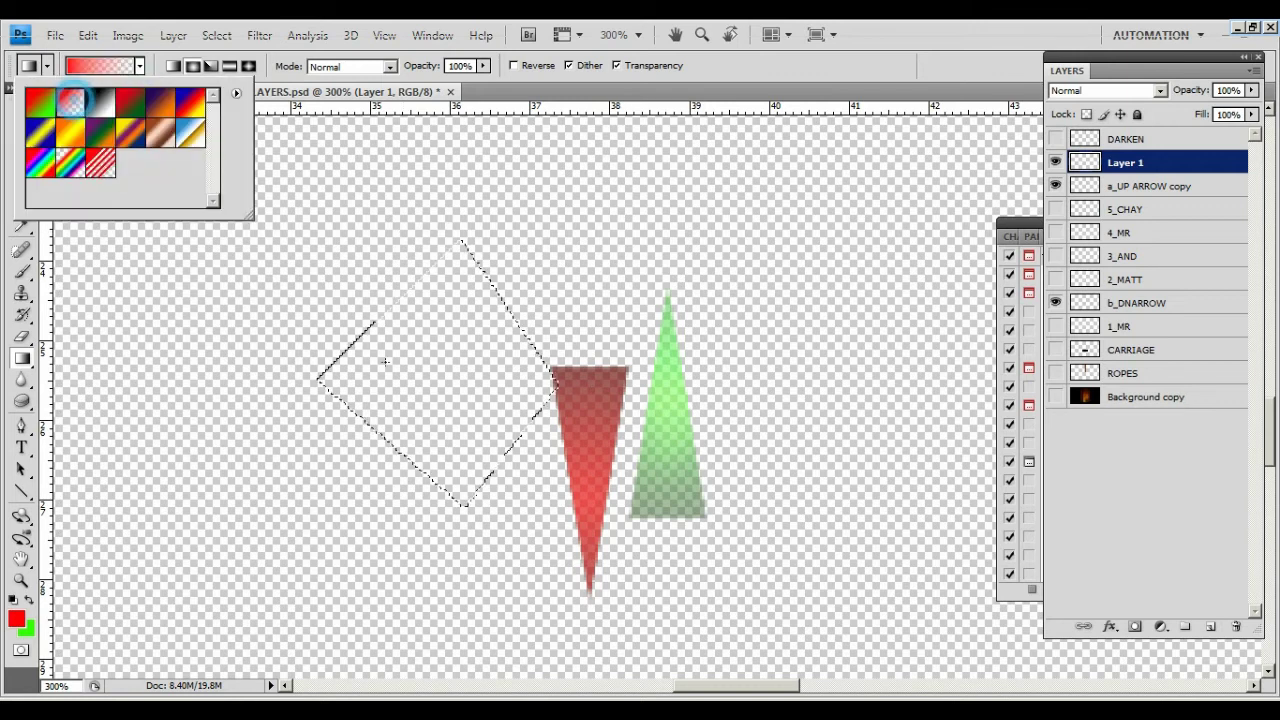
{"action": "left_click_drag", "start_coordinate": [453, 271], "coordinate": [475, 437]}
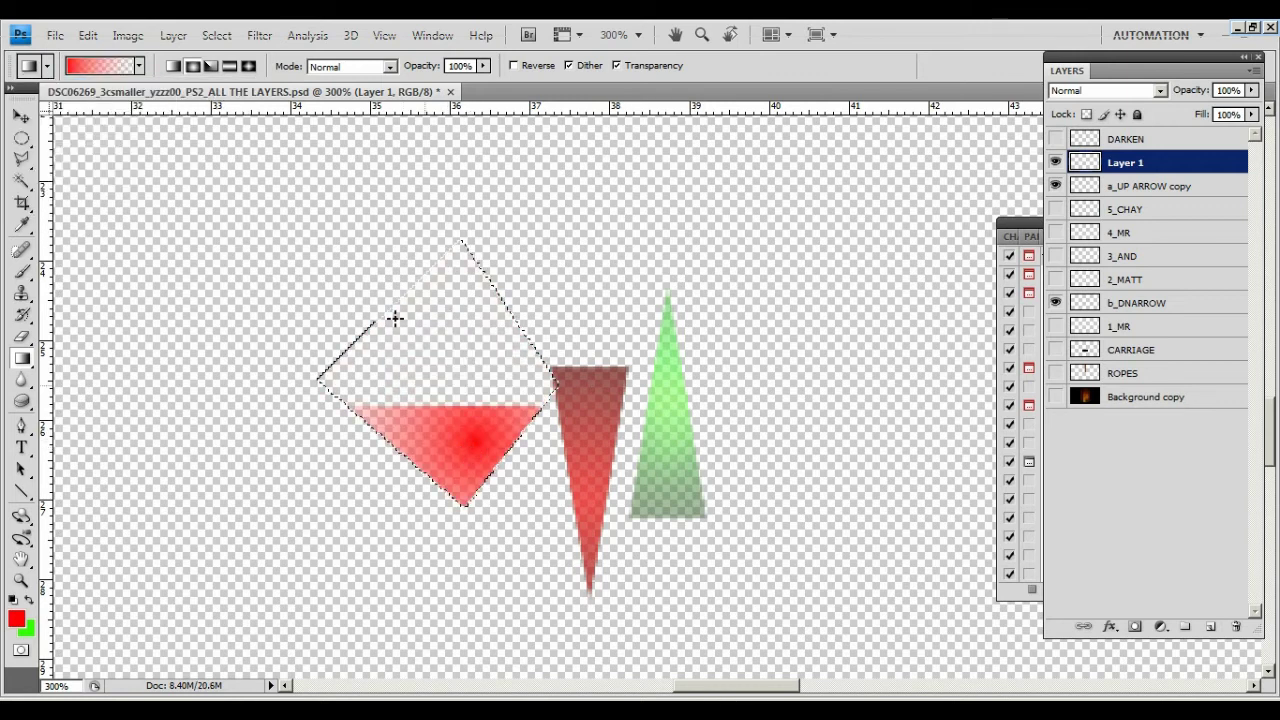
{"action": "key", "text": "ctrl+z"}
{"action": "left_click_drag", "start_coordinate": [530, 400], "coordinate": [382, 268]}
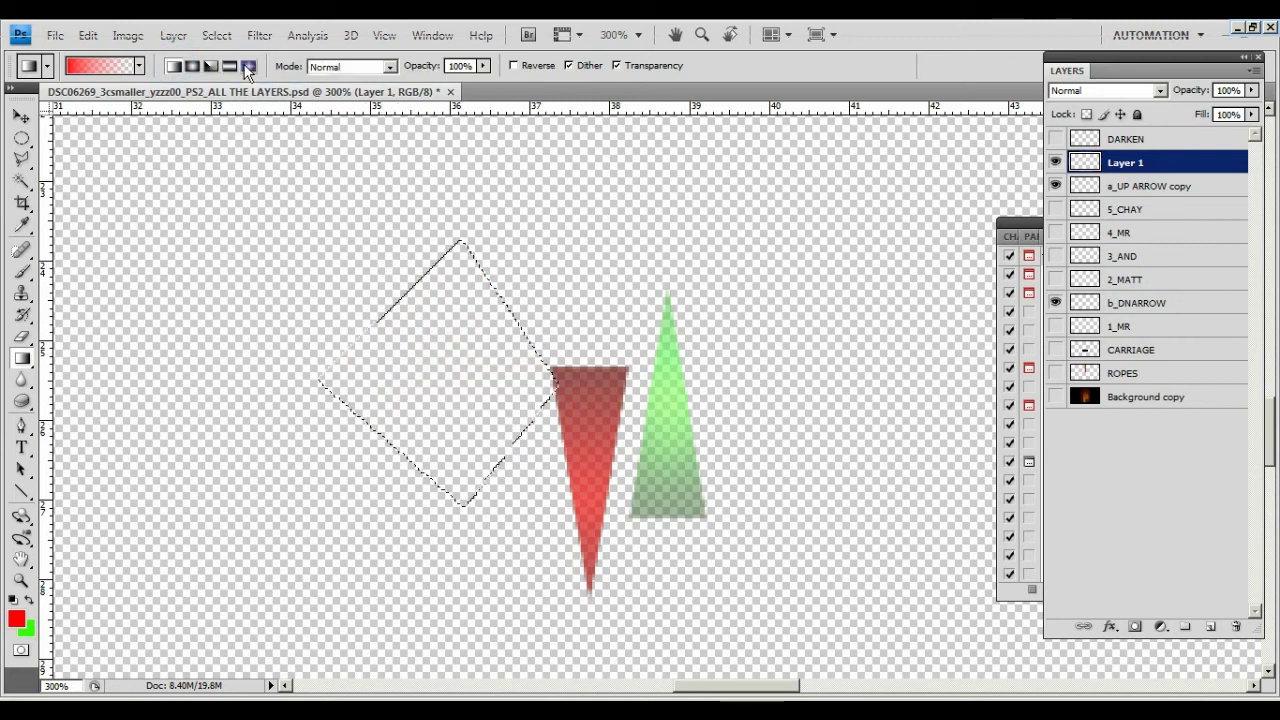
{"action": "key", "text": "ctrl+z"}
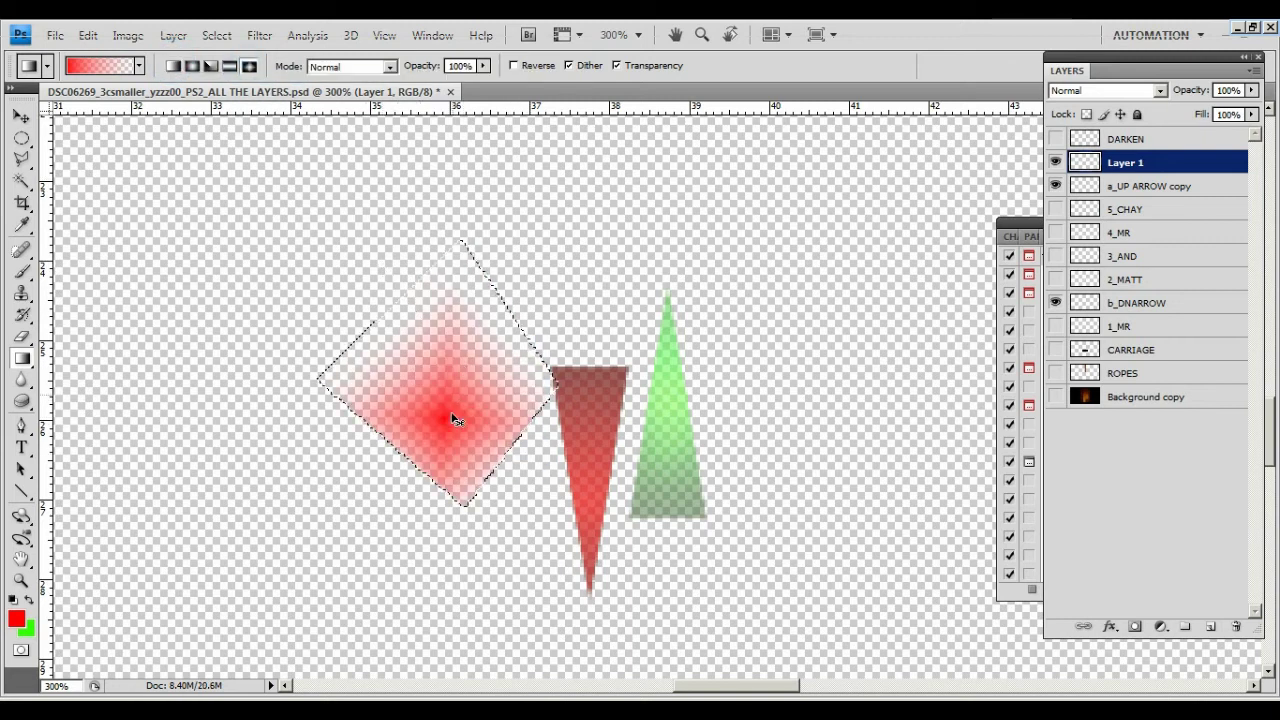
{"action": "left_click_drag", "start_coordinate": [433, 243], "coordinate": [433, 241]}
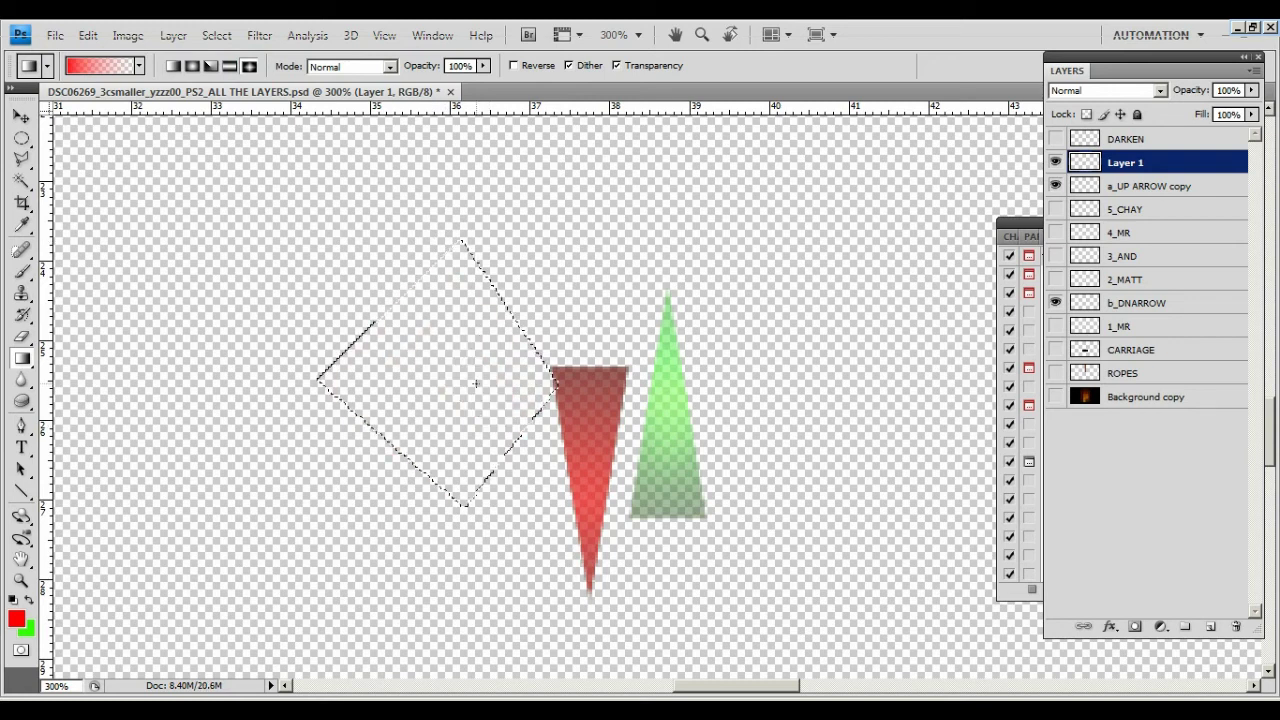
Step: Hide and delete Layer 1, then deselect the diamond
{"action": "left_click", "coordinate": [1055, 162]}
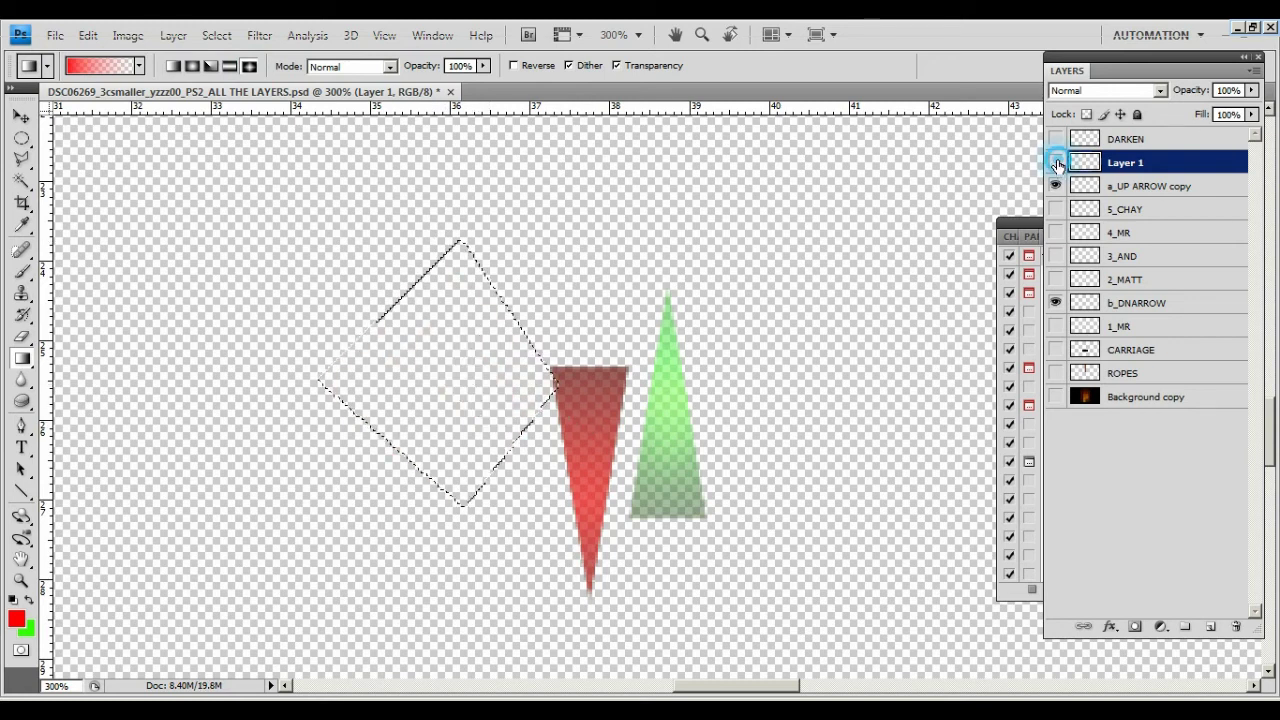
{"action": "left_click_drag", "start_coordinate": [1125, 163], "coordinate": [1236, 626]}
{"action": "key", "text": "ctrl+d"}
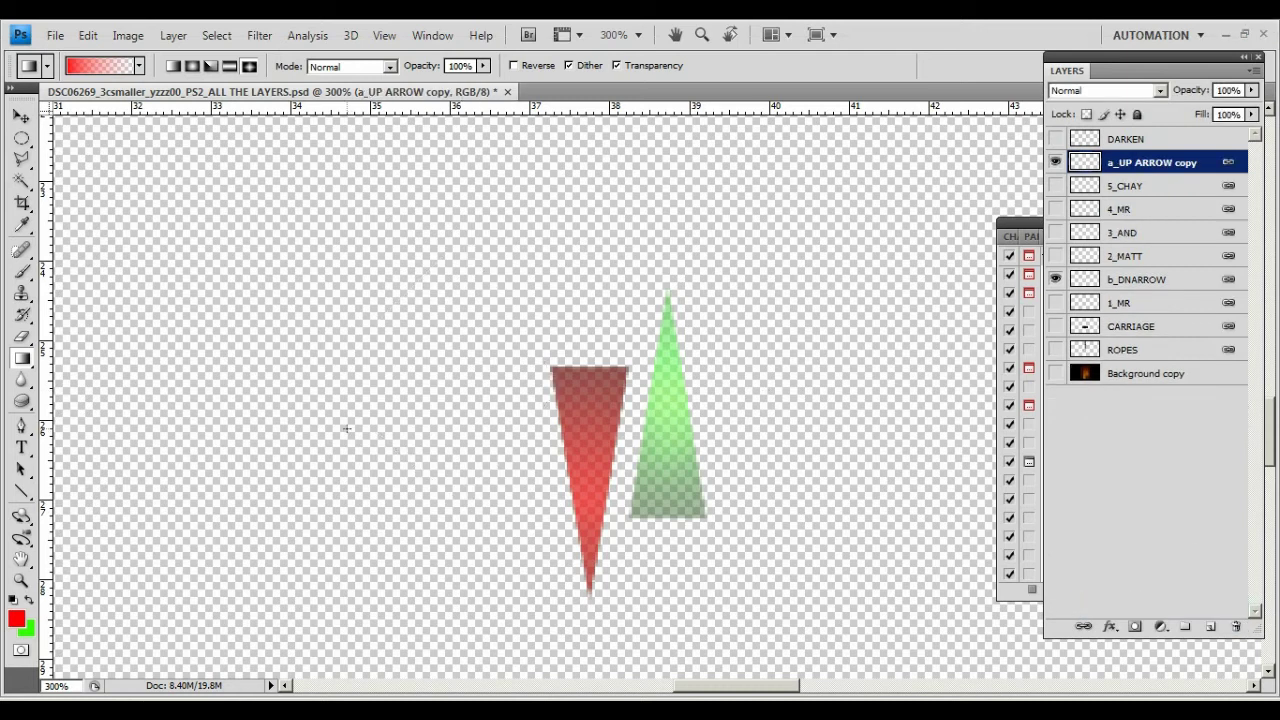
Step: Zoom out to 100% and show the Background copy and CARRIAGE layers
{"action": "left_click", "coordinate": [21, 580]}
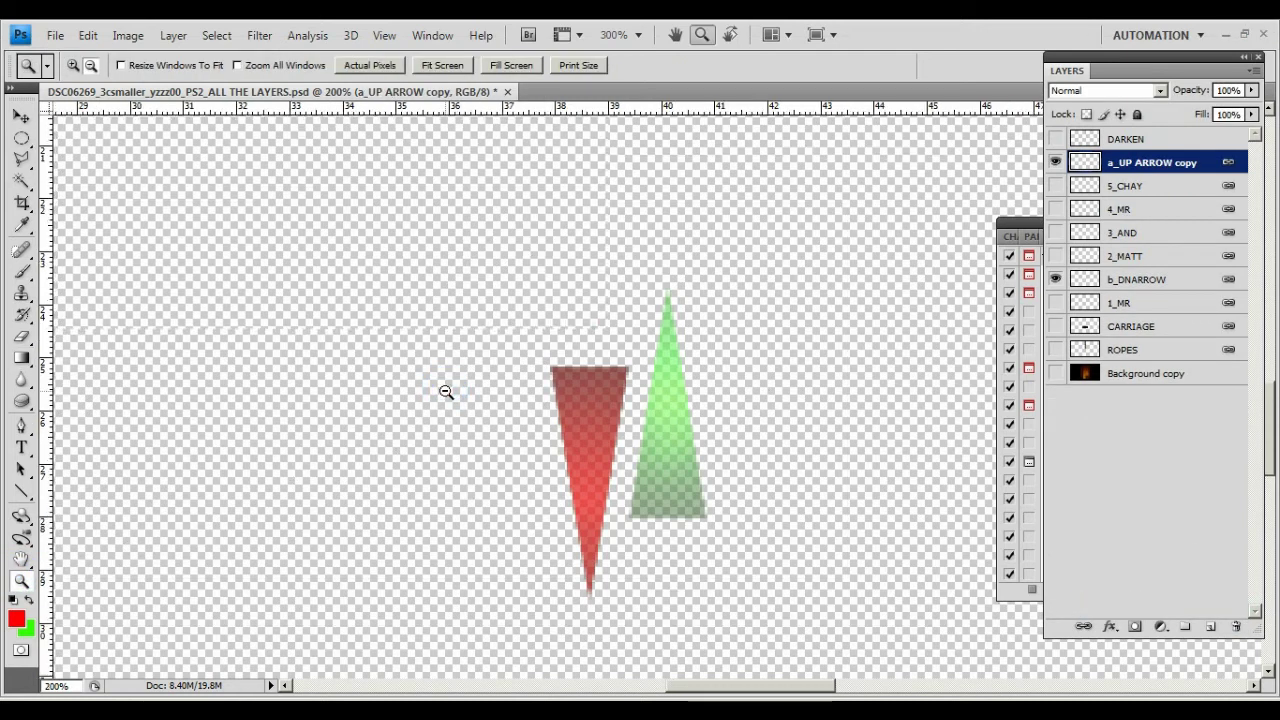
{"action": "left_click", "coordinate": [442, 392], "text": "alt"}
{"action": "left_click", "coordinate": [442, 392], "text": "alt"}
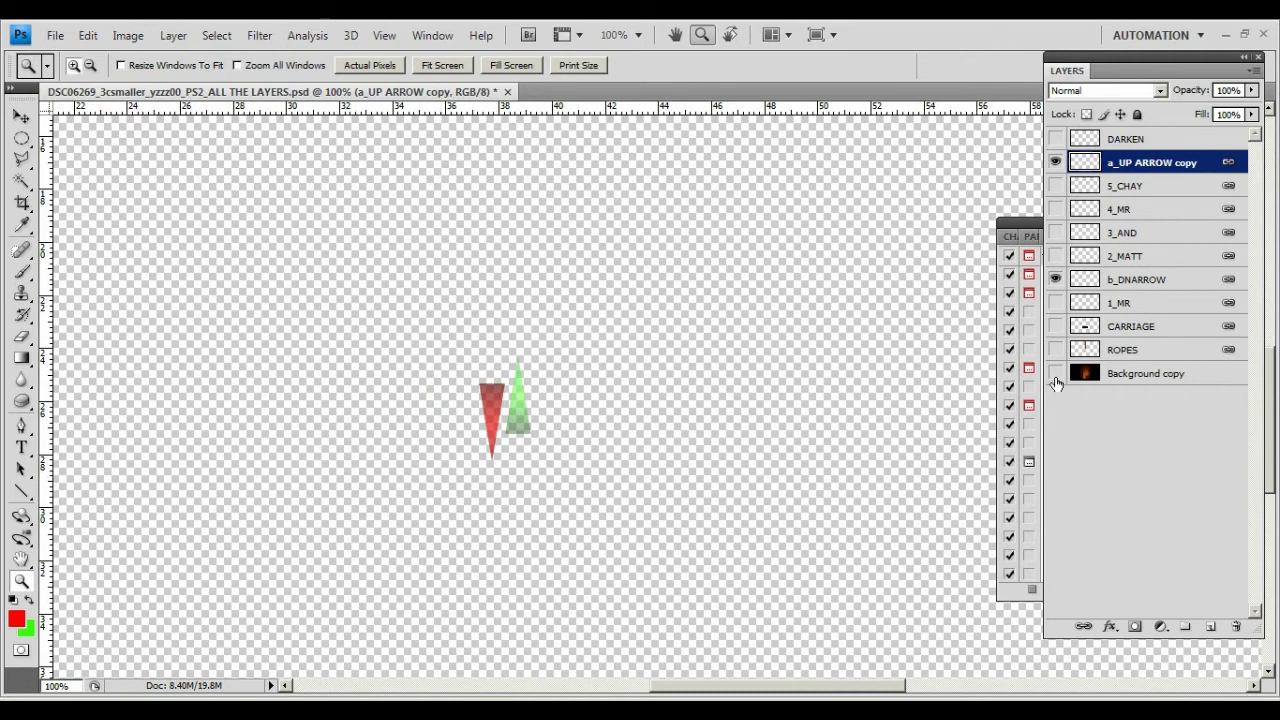
{"action": "left_click", "coordinate": [1055, 373]}
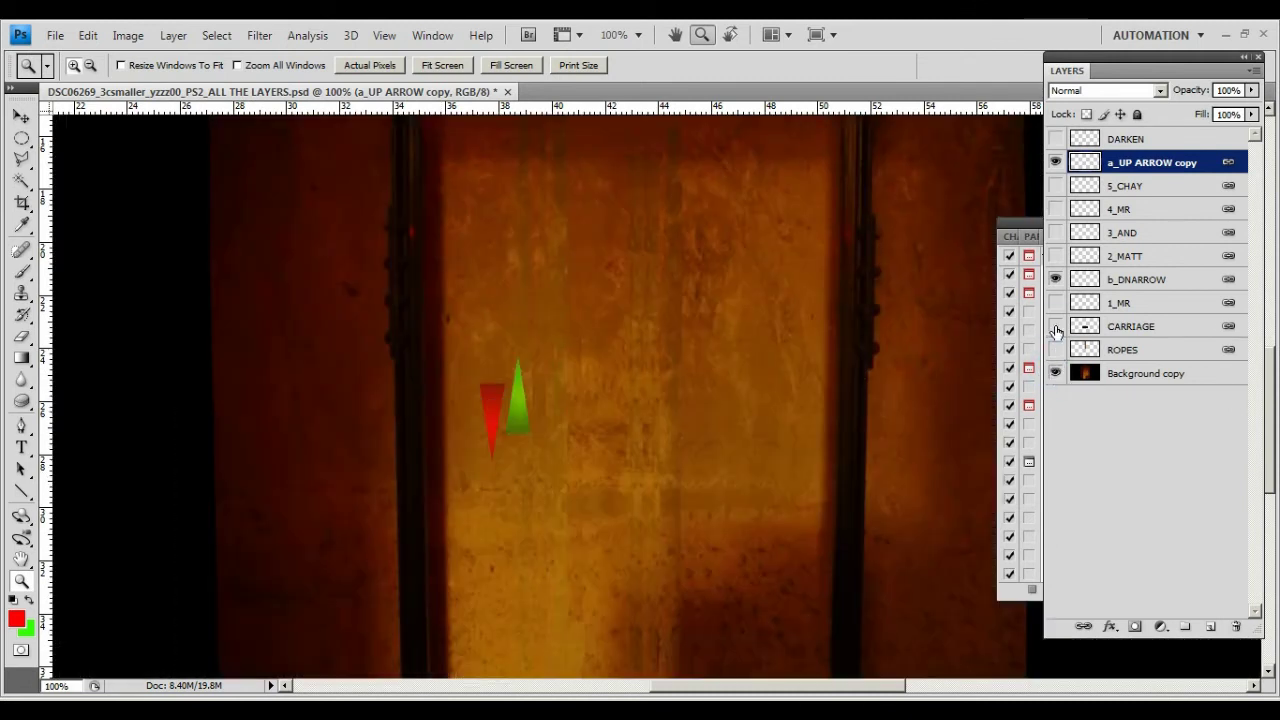
{"action": "left_click", "coordinate": [1056, 327]}
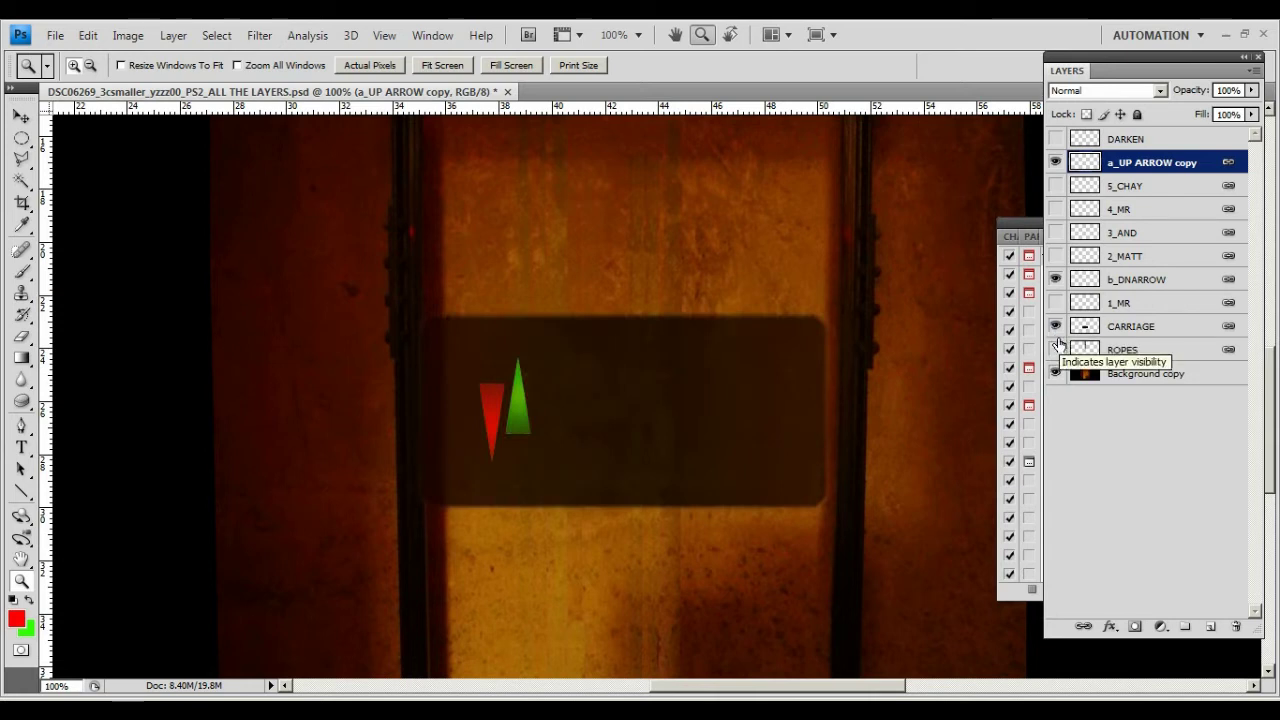
Step: Show the 1_MR, 2_MATT, 3_AND, 4_MR, 5_CHAY letter layers and the ROPES layer
{"action": "left_click", "coordinate": [1055, 302]}
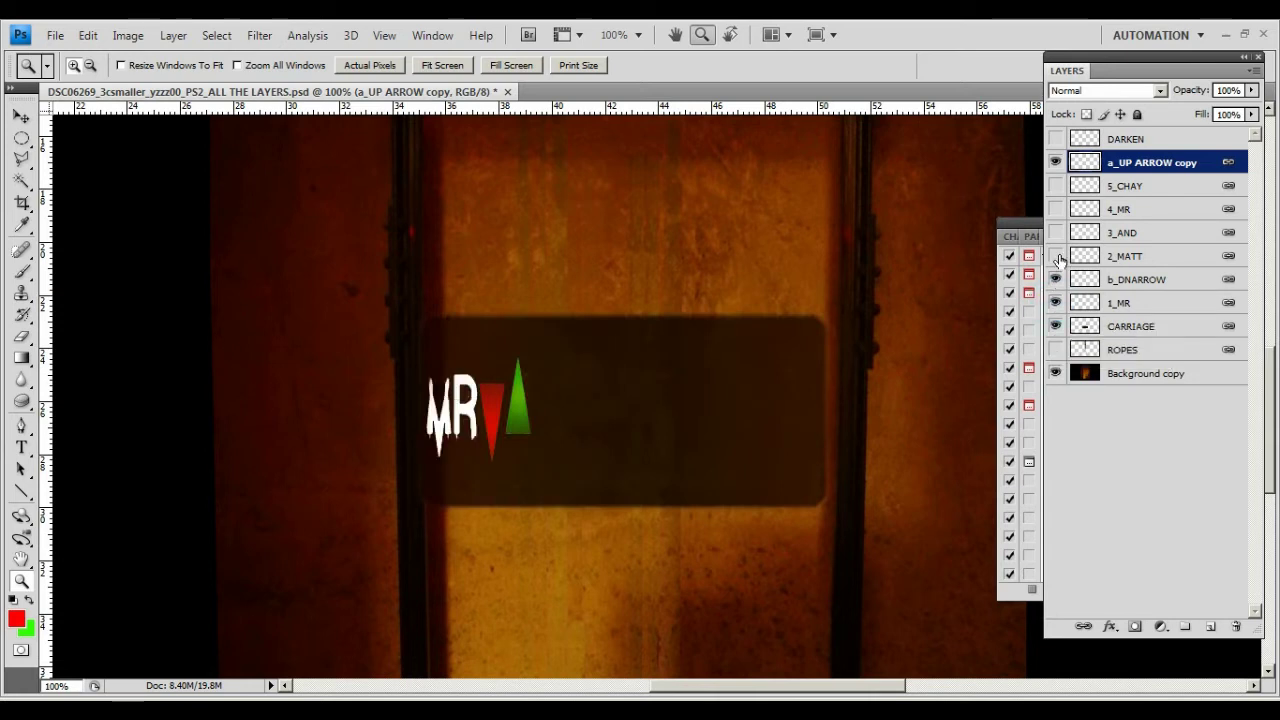
{"action": "left_click", "coordinate": [1055, 256]}
{"action": "left_click", "coordinate": [1055, 232]}
{"action": "left_click", "coordinate": [1056, 209]}
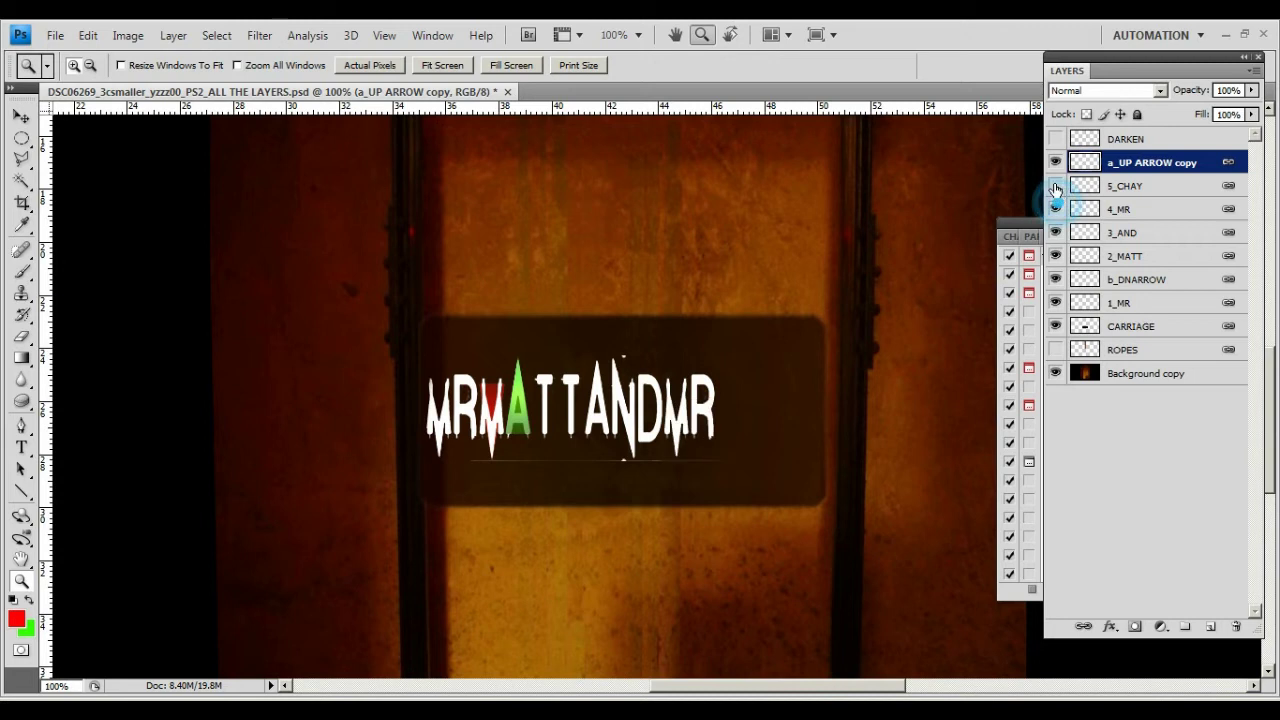
{"action": "left_click", "coordinate": [1056, 186]}
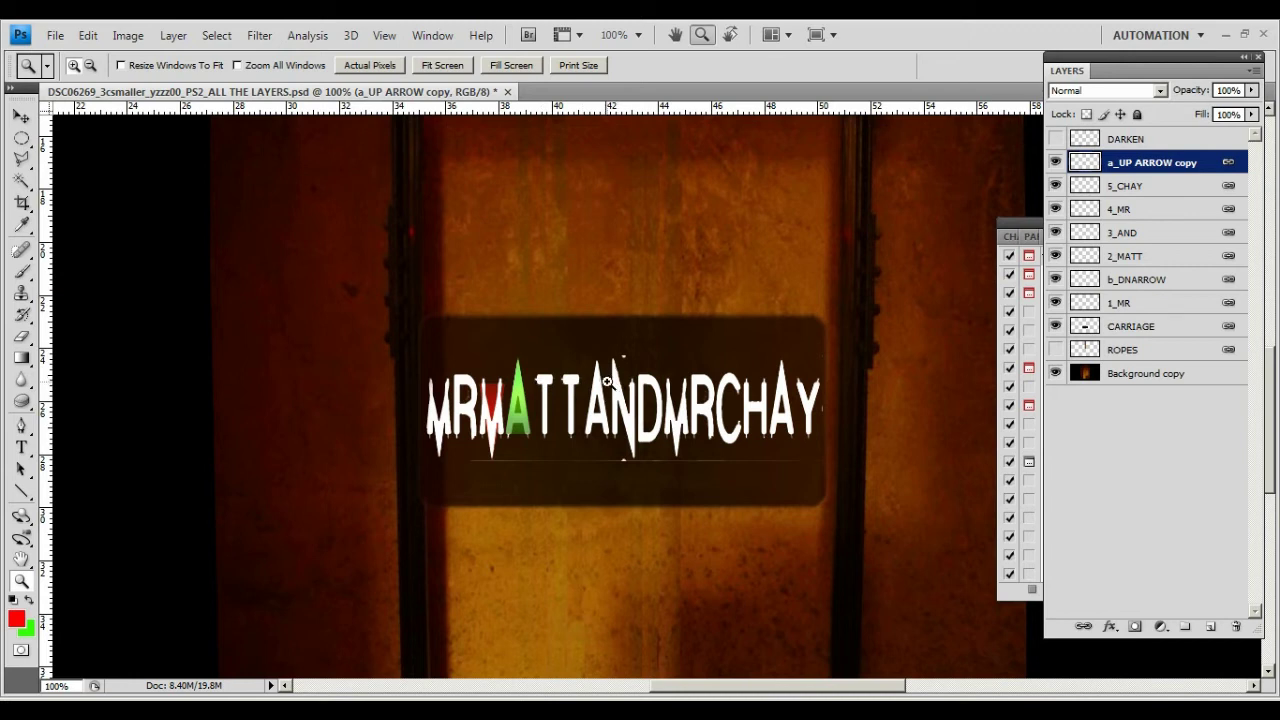
{"action": "left_click", "coordinate": [1056, 349]}
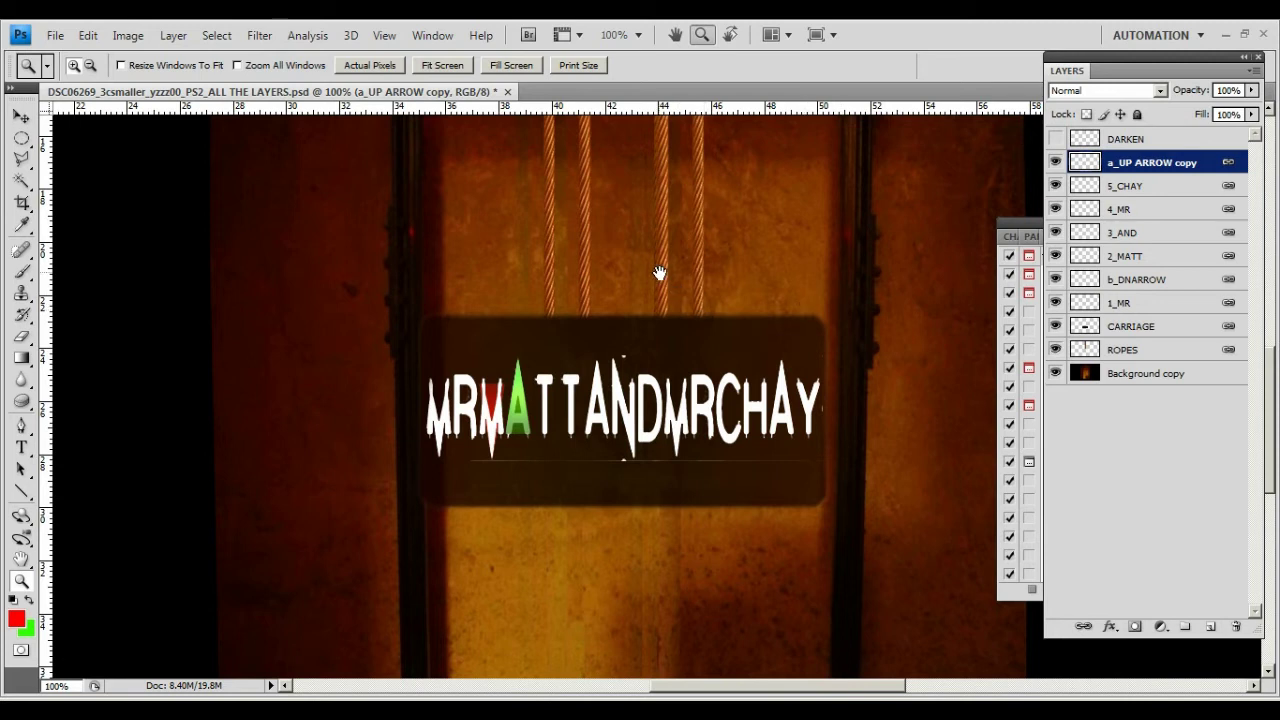
Step: Show the DARKEN layer and nudge the ROPES layer slightly to the right
{"action": "left_click_drag", "start_coordinate": [655, 270], "coordinate": [660, 469]}
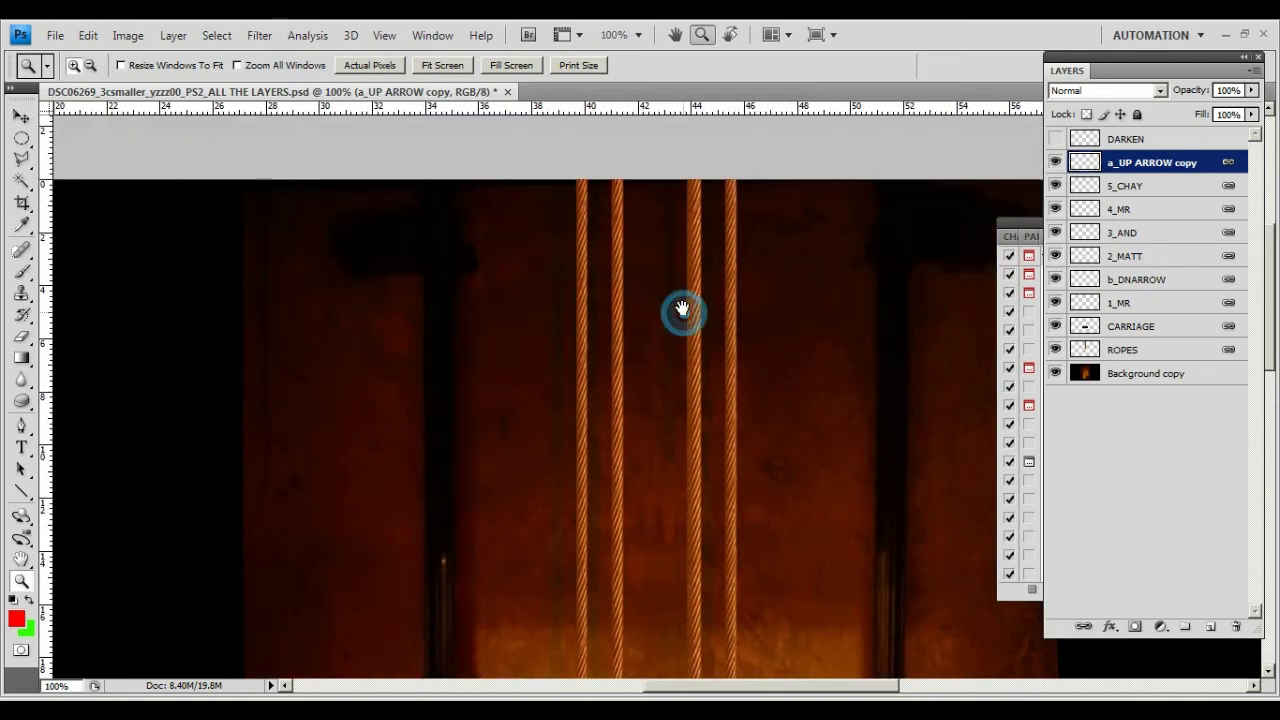
{"action": "left_click_drag", "start_coordinate": [682, 310], "coordinate": [666, 273]}
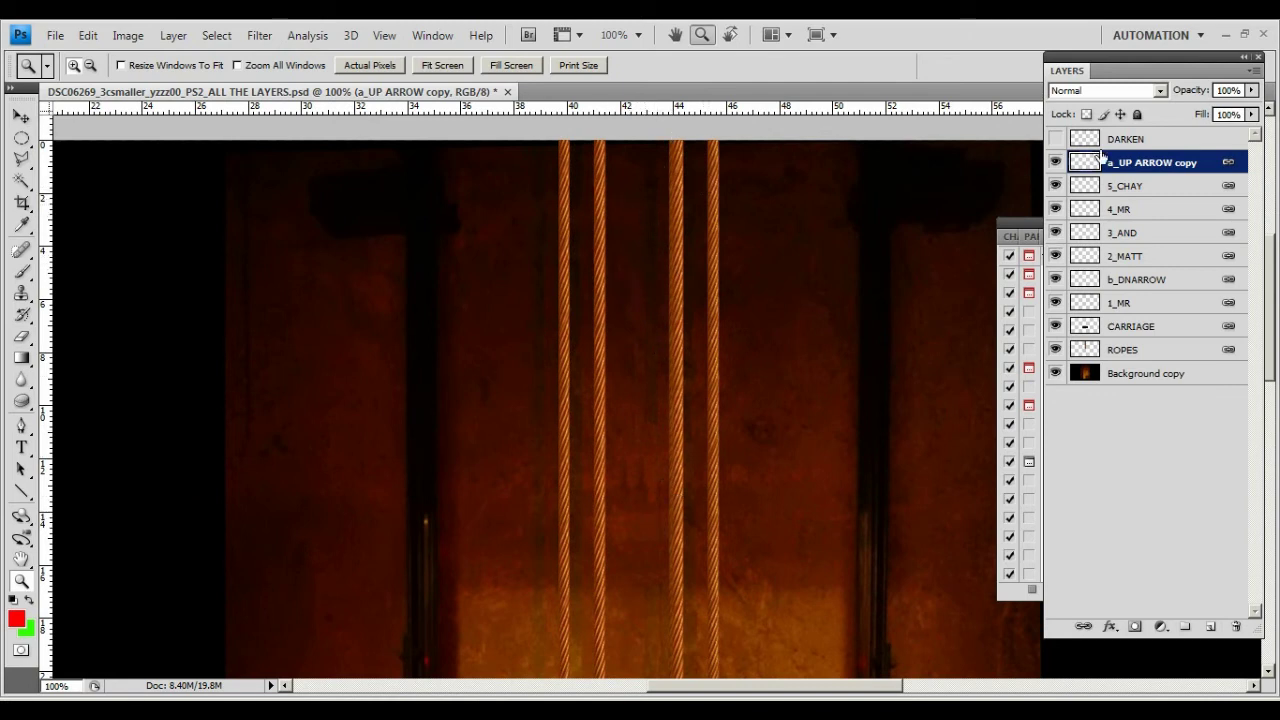
{"action": "left_click", "coordinate": [1055, 139]}
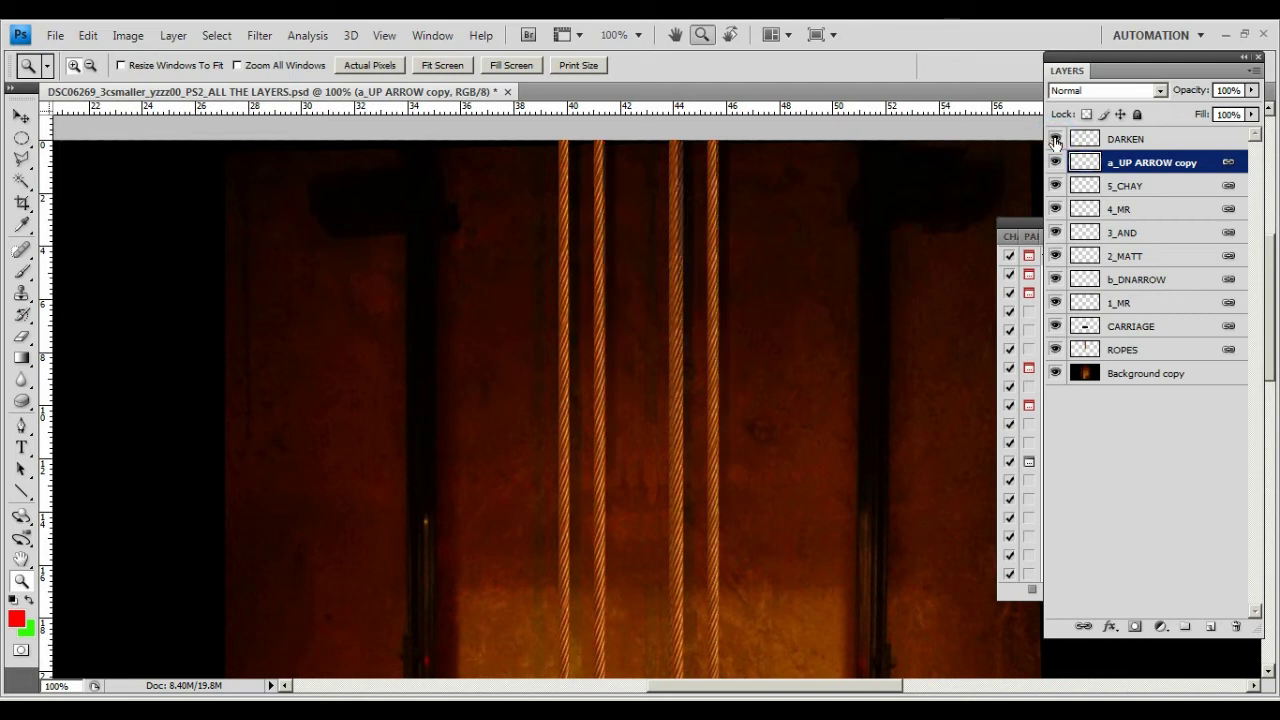
{"action": "left_click", "coordinate": [1140, 350]}
{"action": "left_click", "coordinate": [22, 118]}
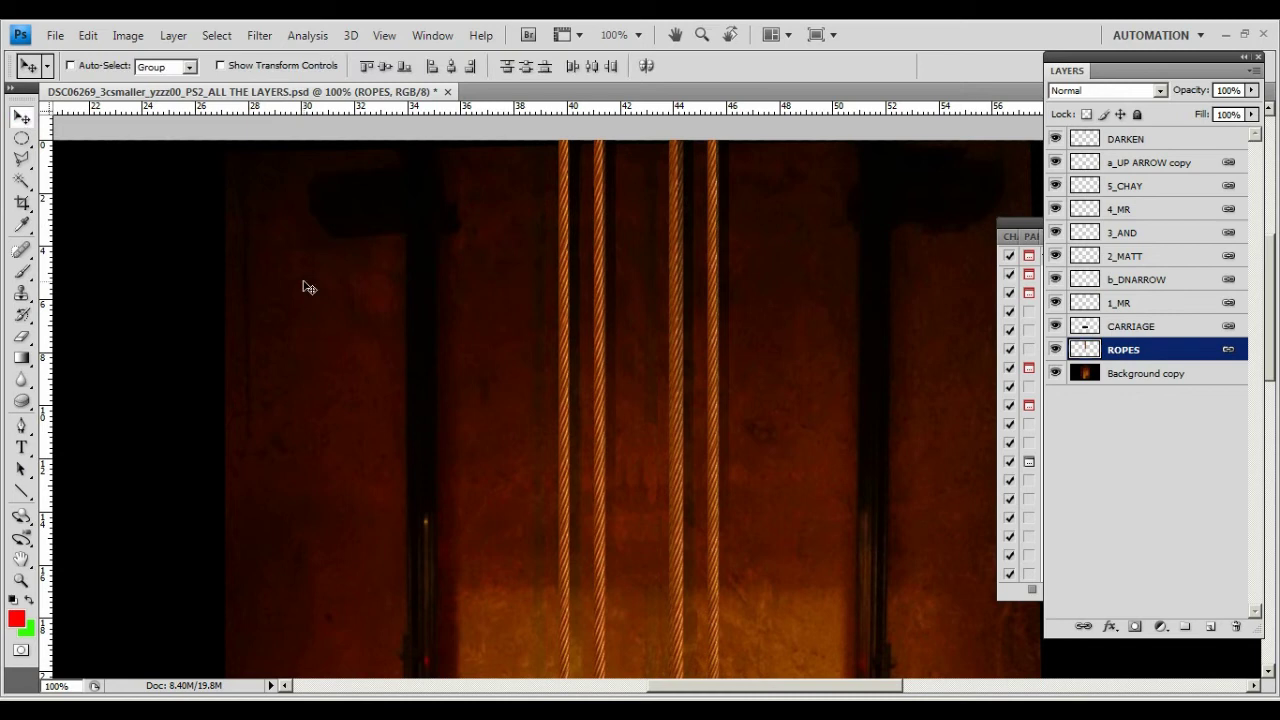
{"action": "key", "text": "Right"}
{"action": "key", "text": "Right"}
{"action": "key", "text": "Right"}
{"action": "key", "text": "Right"}
{"action": "key", "text": "Right"}
{"action": "key", "text": "Right"}
{"action": "key", "text": "Right"}
{"action": "key", "text": "Right"}
{"action": "key", "text": "Right"}
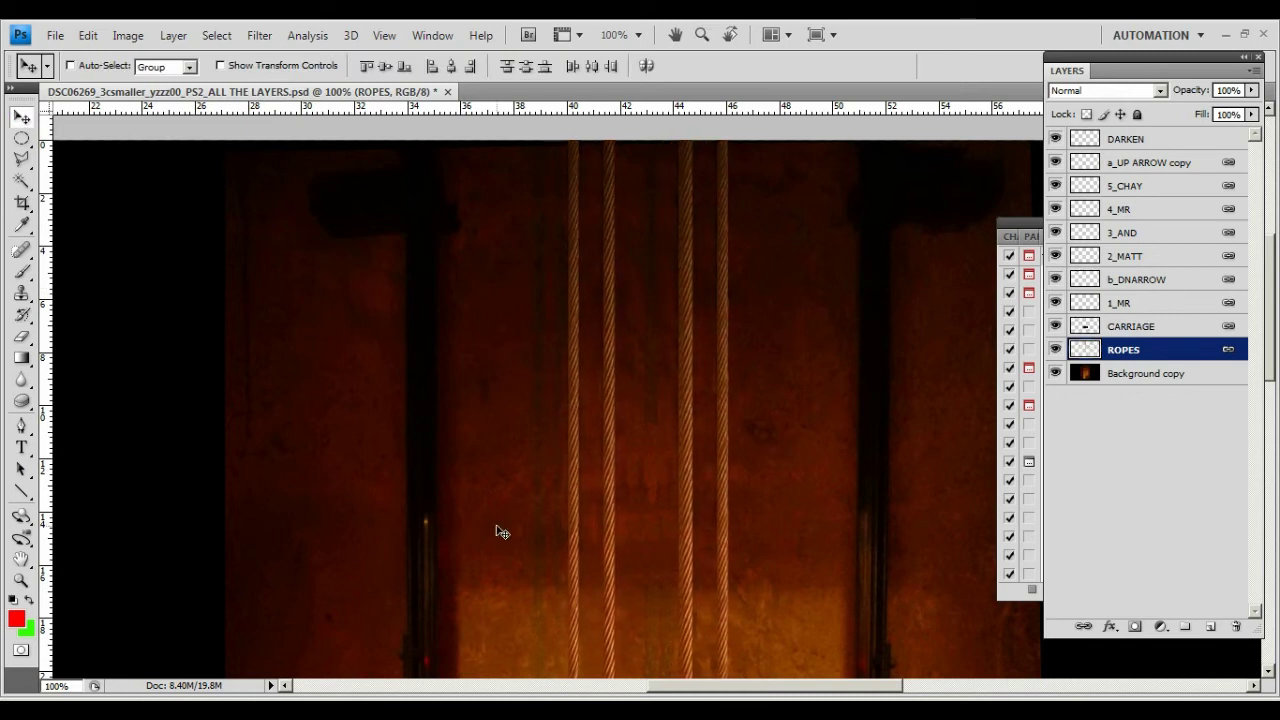
Step: Zoom out to 50% and hide the rope, carriage, arrow and title layers
{"action": "left_click", "coordinate": [21, 580]}
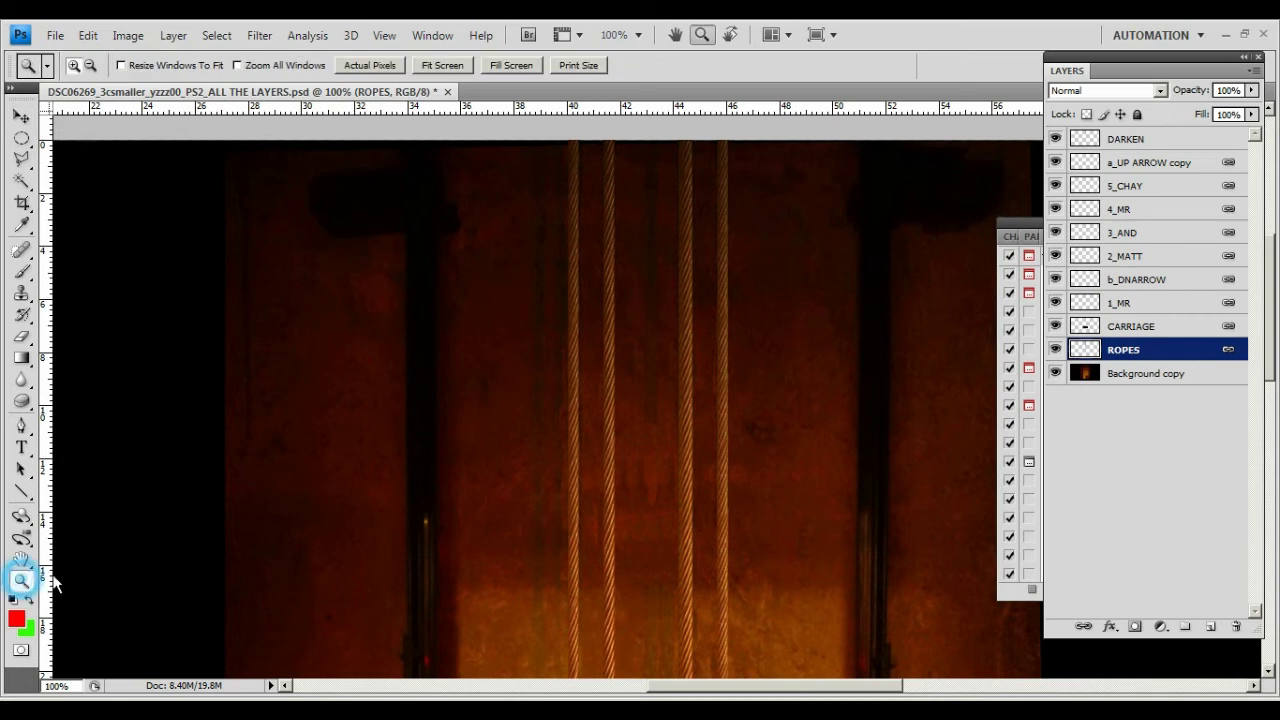
{"action": "left_click", "coordinate": [497, 483], "text": "alt"}
{"action": "left_click", "coordinate": [497, 466], "text": "alt"}
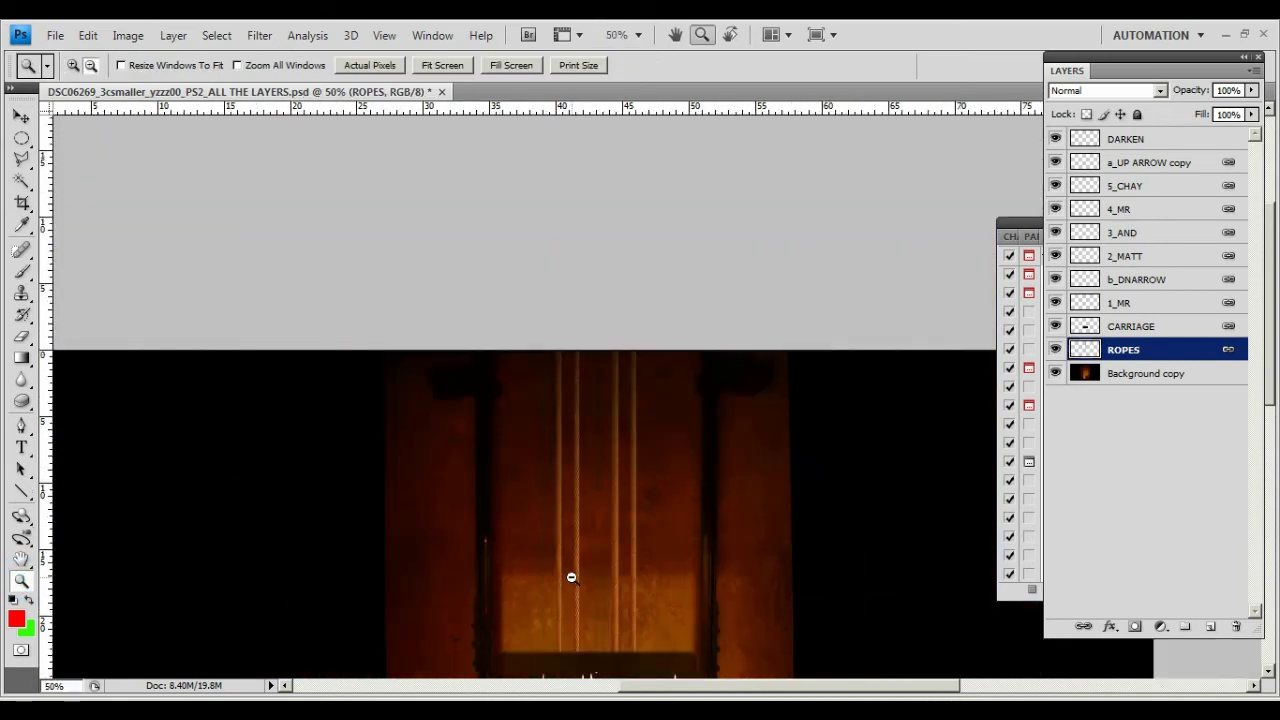
{"action": "left_click", "coordinate": [557, 517], "text": "alt"}
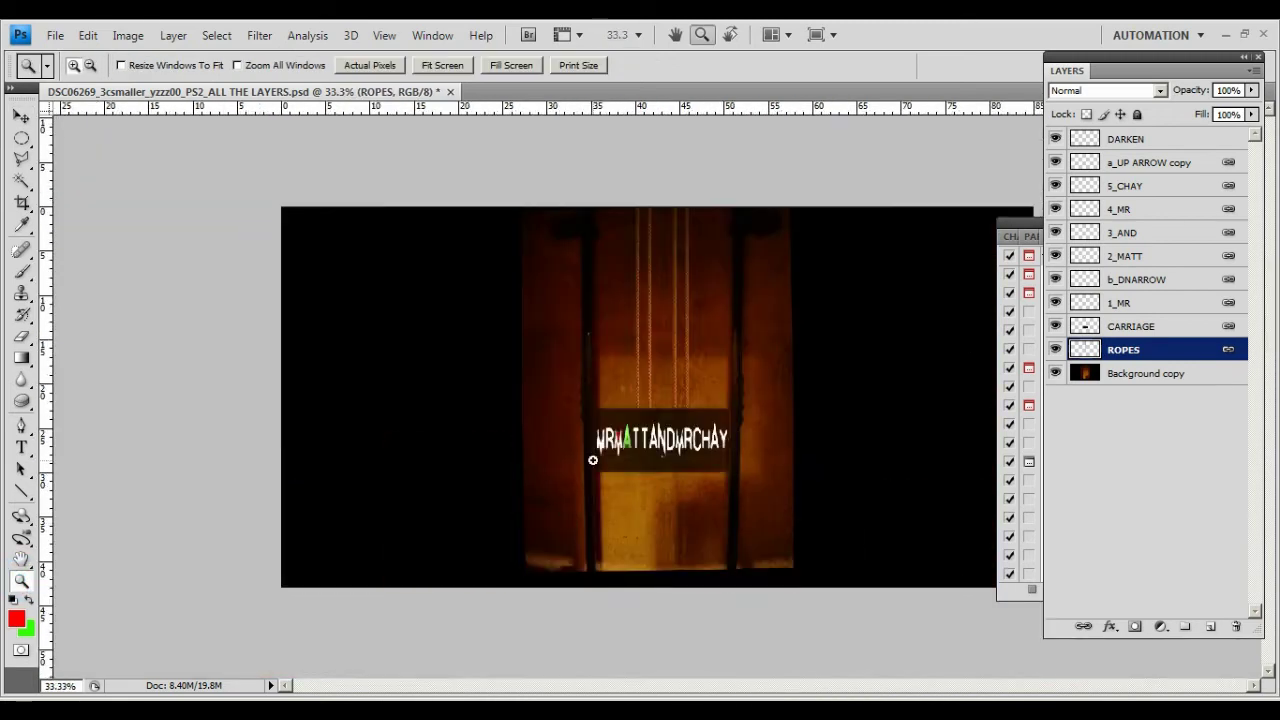
{"action": "left_click", "coordinate": [653, 275]}
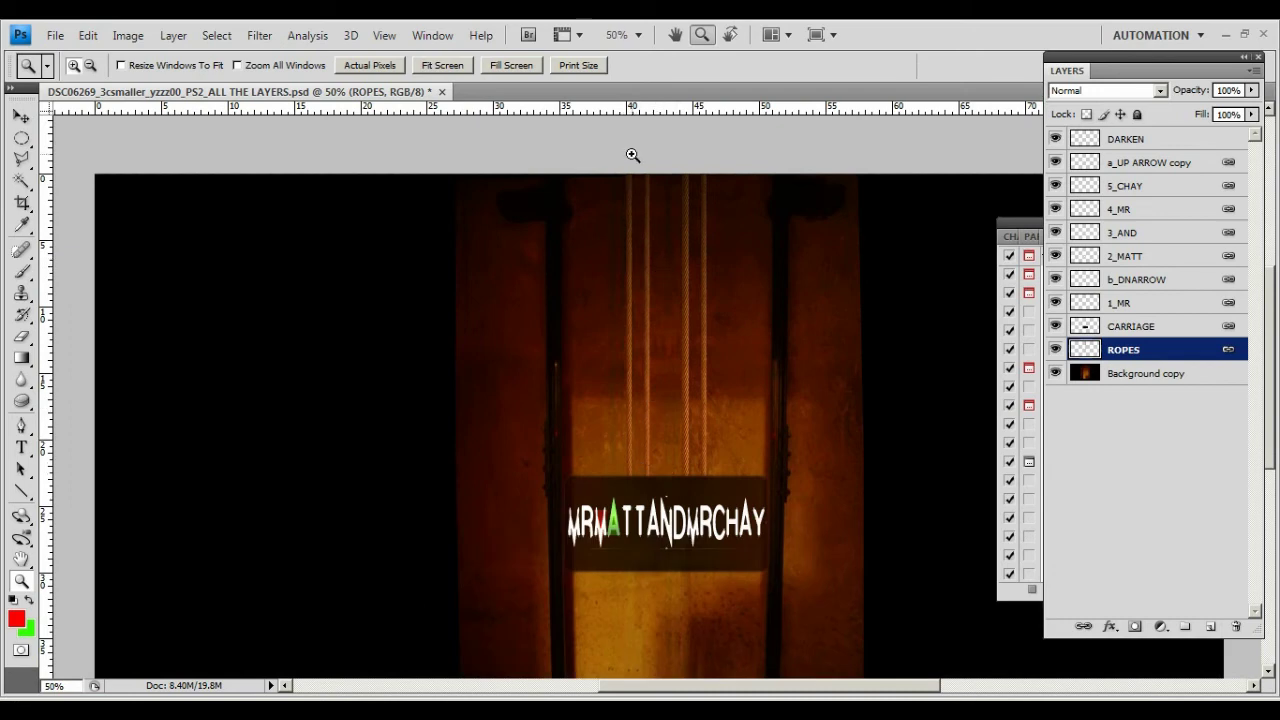
{"action": "left_click_drag", "start_coordinate": [1055, 349], "coordinate": [1055, 162]}
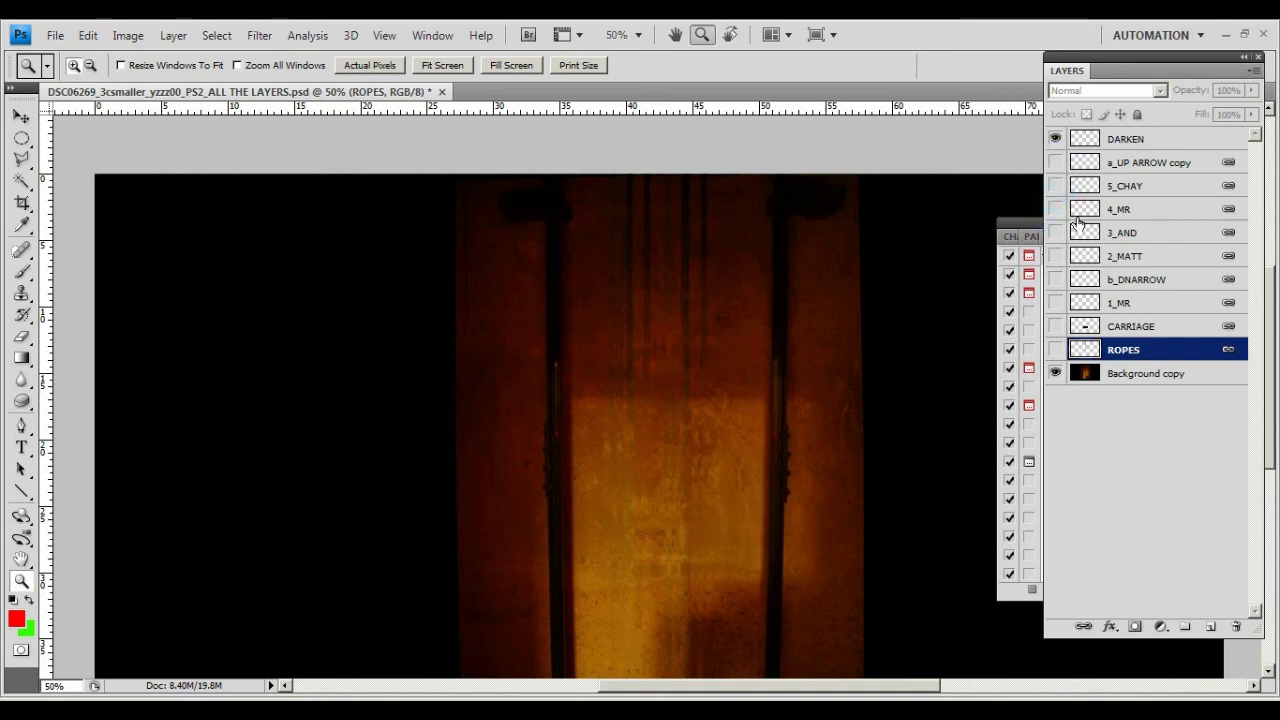
Step: Hide Background copy and outline the left rope with a Polygonal Lasso selection
{"action": "left_click", "coordinate": [1055, 373]}
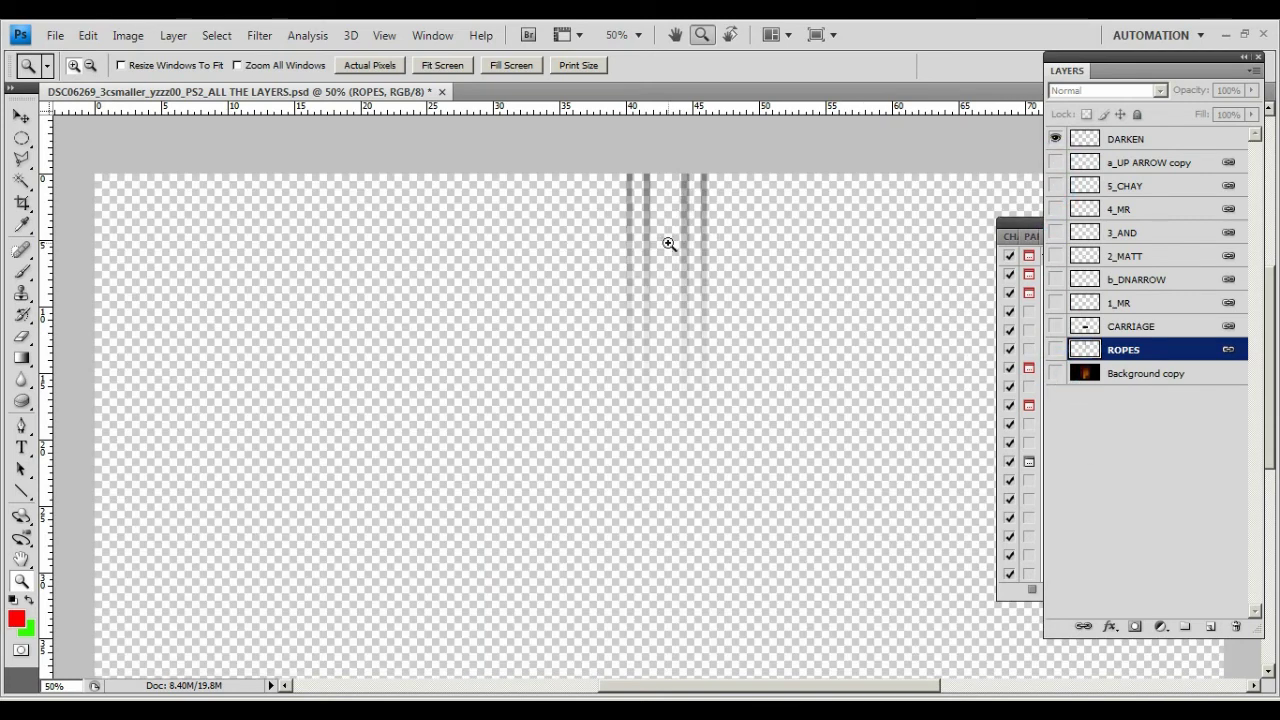
{"action": "left_click", "coordinate": [22, 160]}
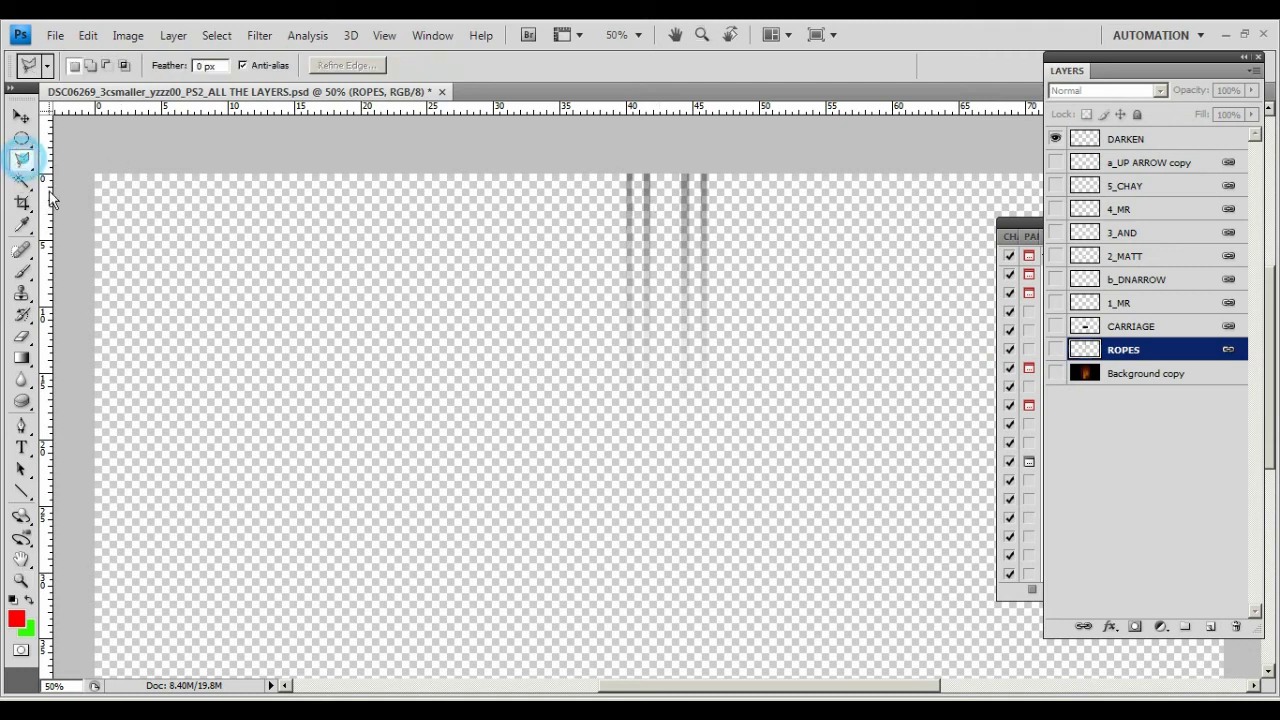
{"action": "left_click", "coordinate": [621, 340]}
{"action": "left_click", "coordinate": [626, 178]}
{"action": "left_click", "coordinate": [634, 177]}
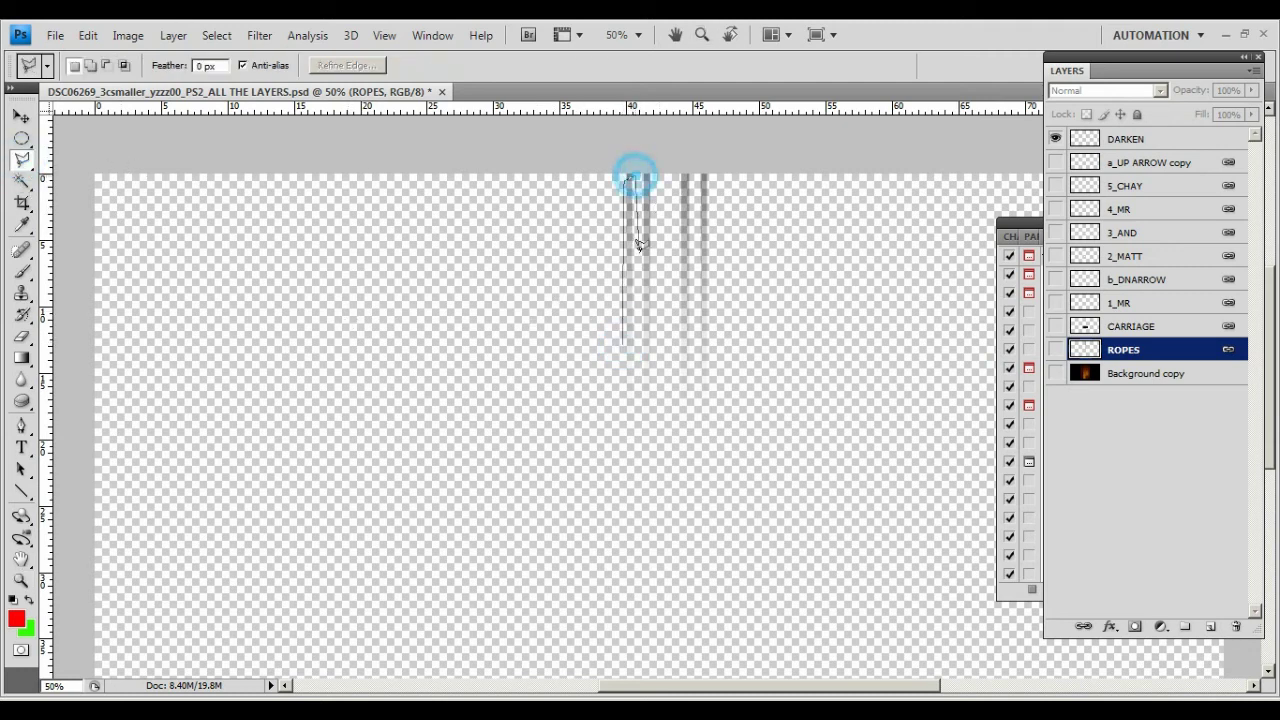
{"action": "left_click", "coordinate": [636, 346]}
{"action": "left_click", "coordinate": [622, 342]}
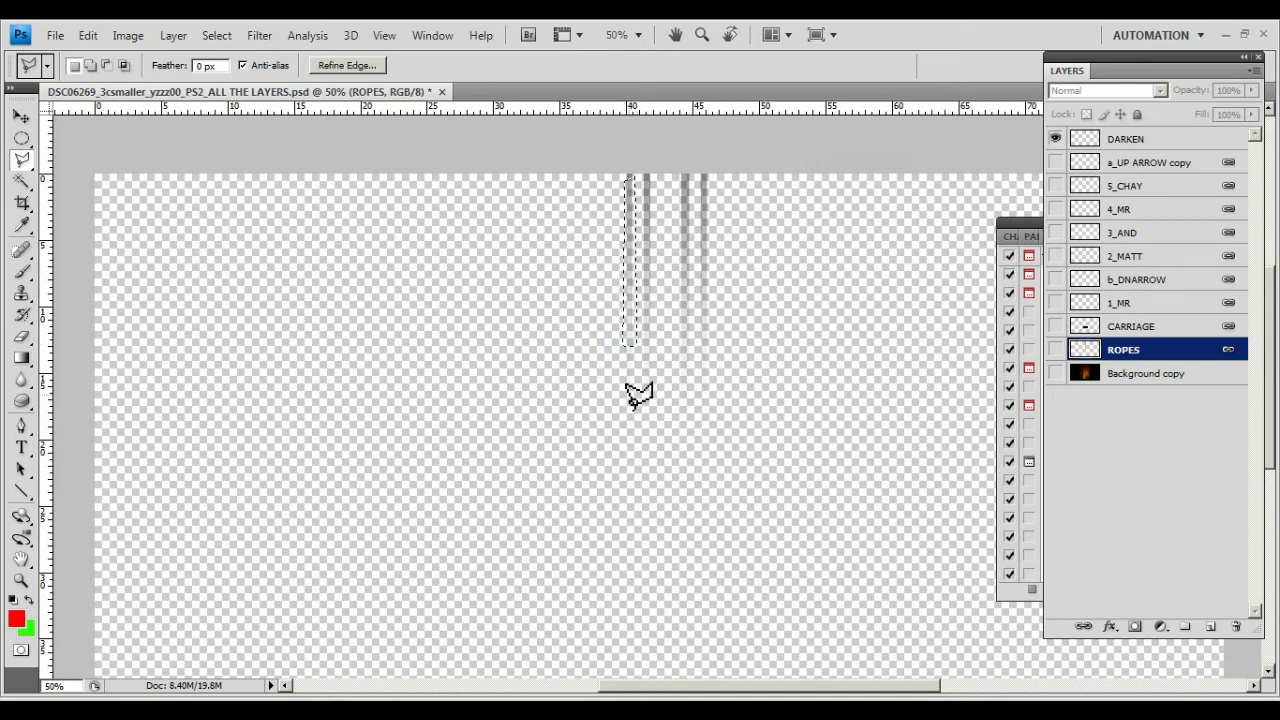
Step: Add a new Layer 1 above ROPES, closing its blending options unchanged
{"action": "left_click", "coordinate": [1210, 626]}
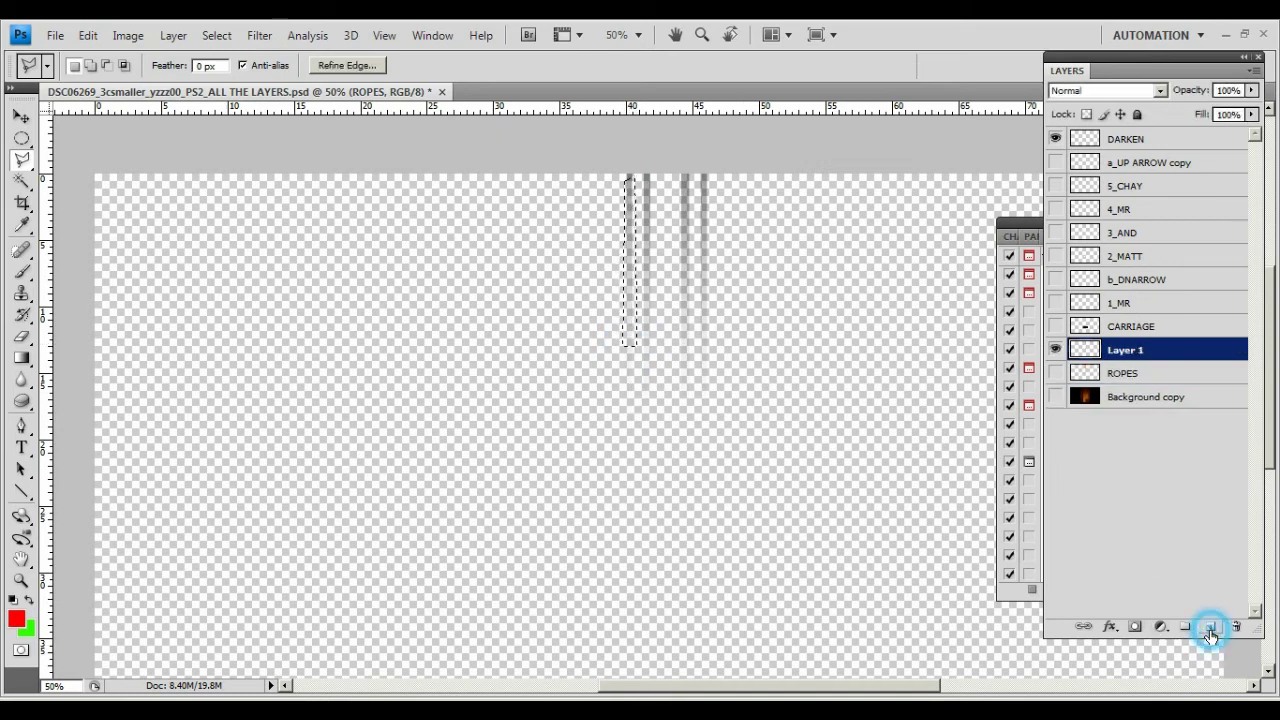
{"action": "double_click", "coordinate": [1114, 347]}
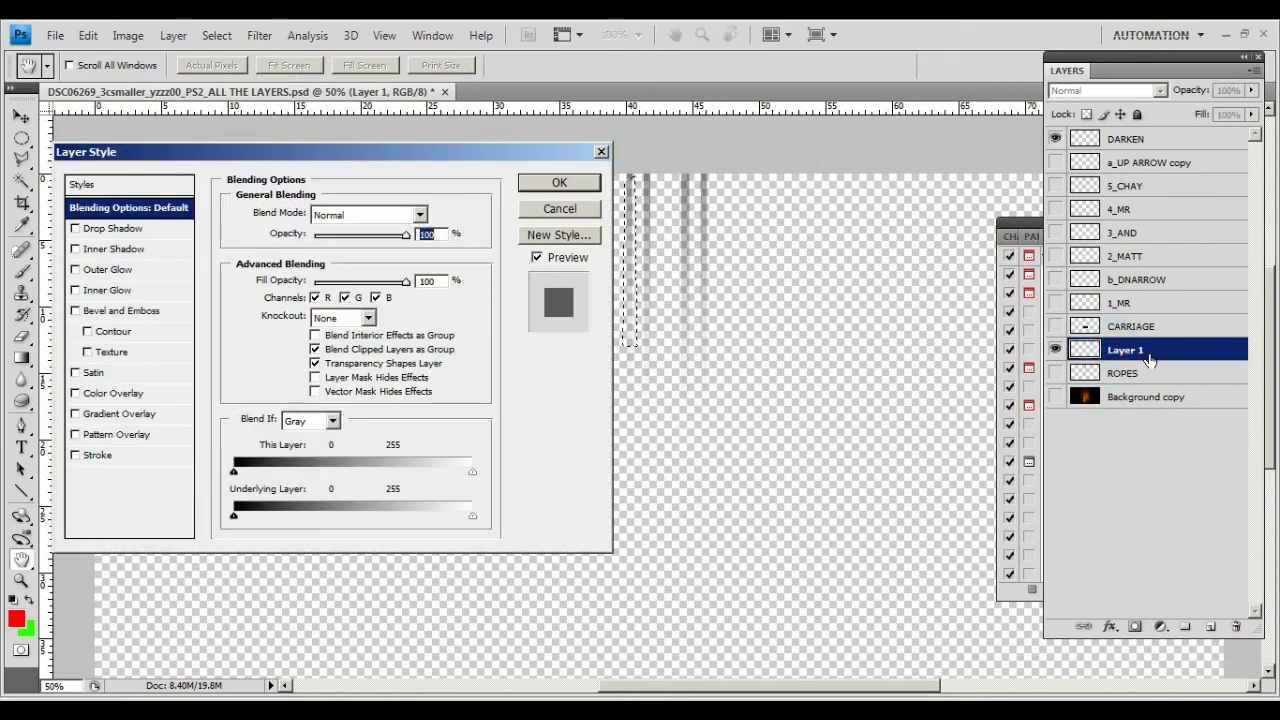
{"action": "left_click", "coordinate": [601, 153]}
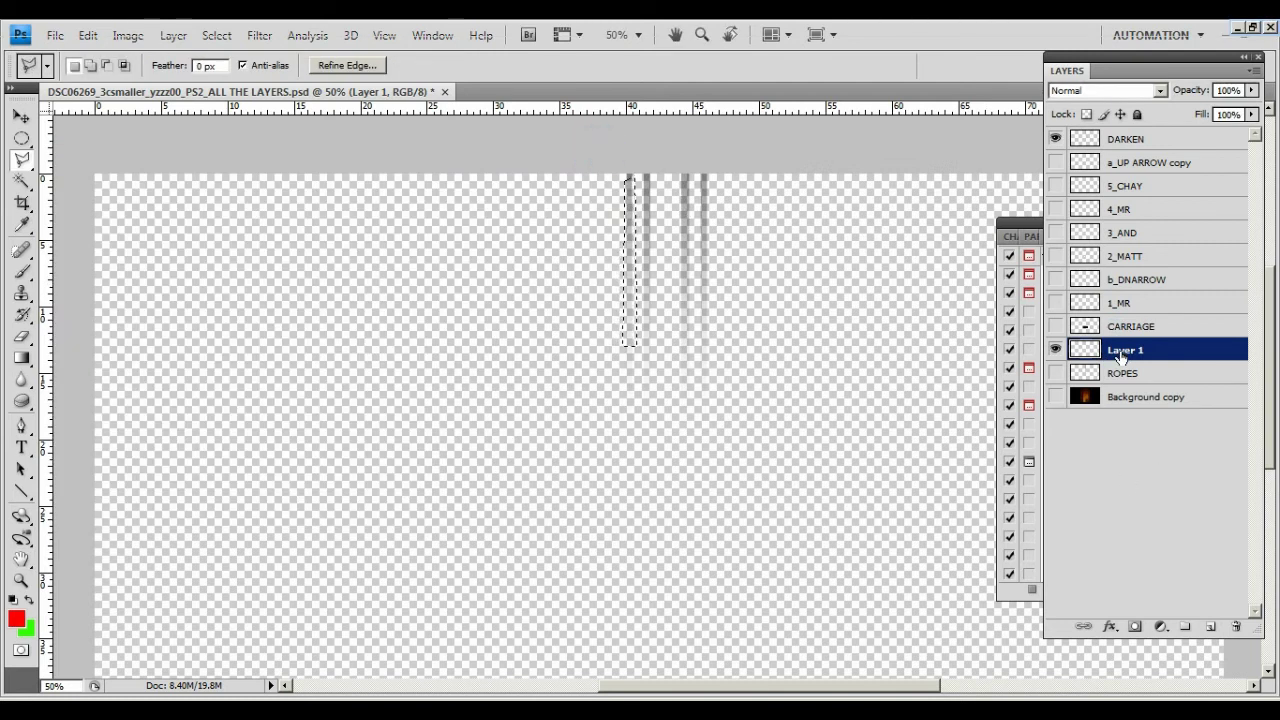
{"action": "left_click", "coordinate": [22, 271]}
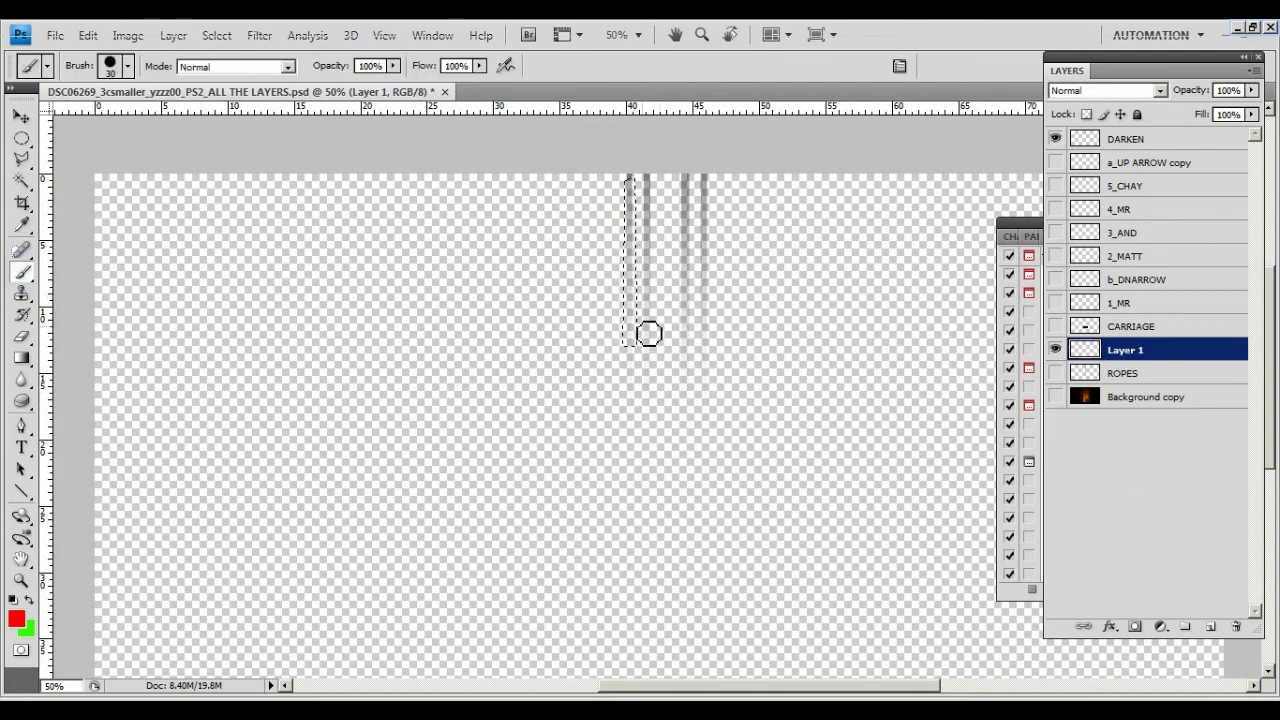
{"action": "left_click", "coordinate": [22, 358]}
Step: Set the foreground colour to dark grey and the background colour to white
{"action": "left_click", "coordinate": [16, 619]}
{"action": "left_click_drag", "start_coordinate": [534, 374], "coordinate": [466, 363]}
{"action": "left_click", "coordinate": [912, 188]}
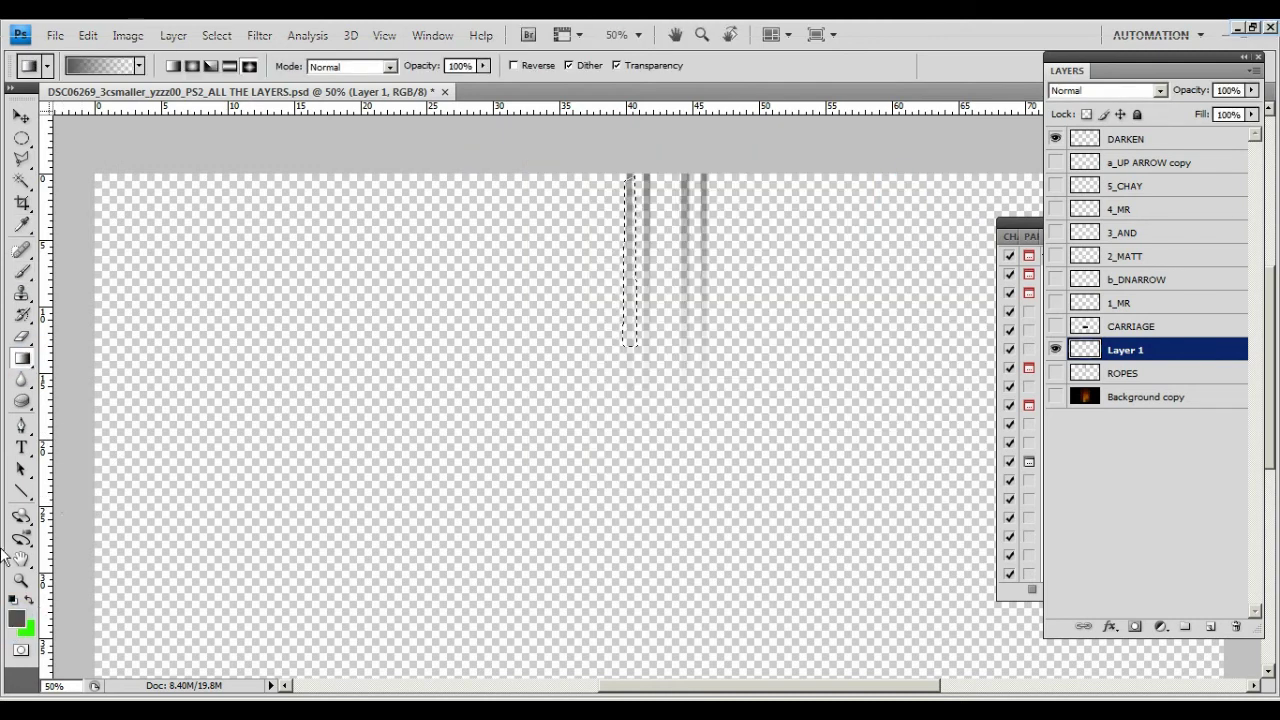
{"action": "left_click", "coordinate": [26, 630]}
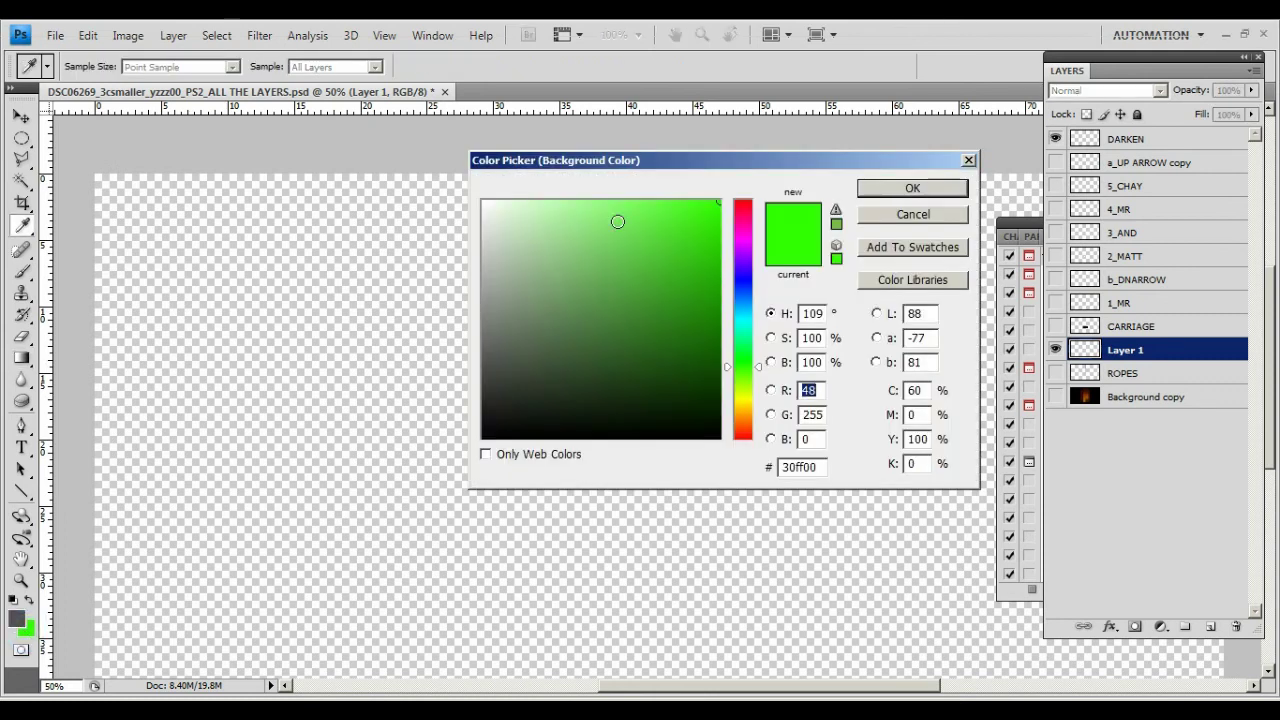
{"action": "left_click_drag", "start_coordinate": [617, 220], "coordinate": [447, 157]}
{"action": "left_click", "coordinate": [910, 189]}
{"action": "key", "text": "g"}
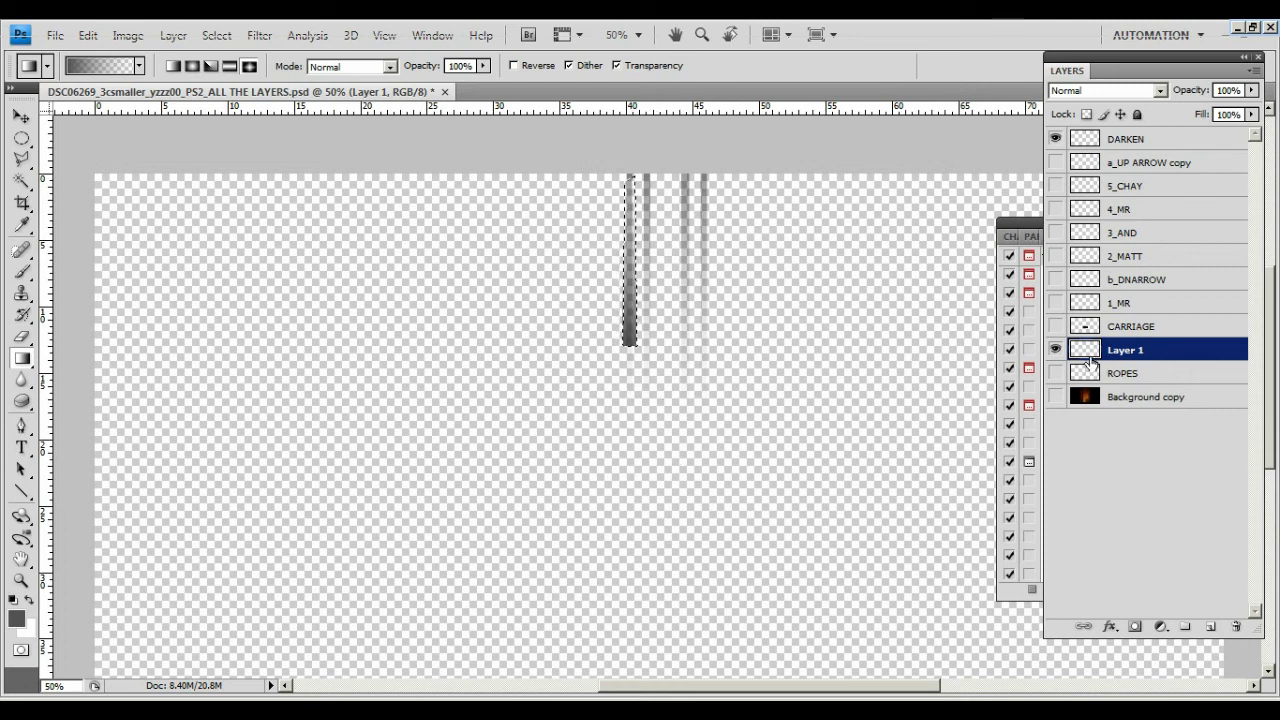
Step: Hide DARKEN, deselect the rope strip, and delete the trial Layer 1
{"action": "left_click", "coordinate": [1056, 138]}
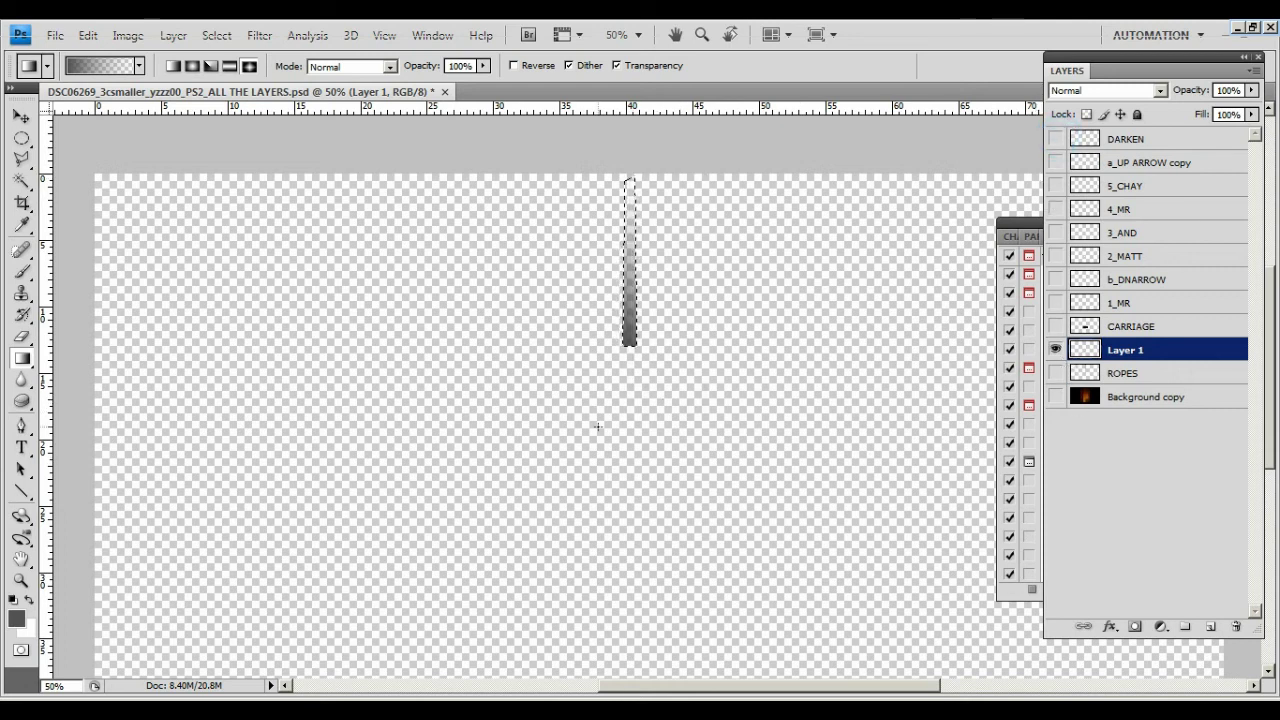
{"action": "key", "text": "ctrl+d"}
{"action": "left_click_drag", "start_coordinate": [1120, 350], "coordinate": [1237, 627]}
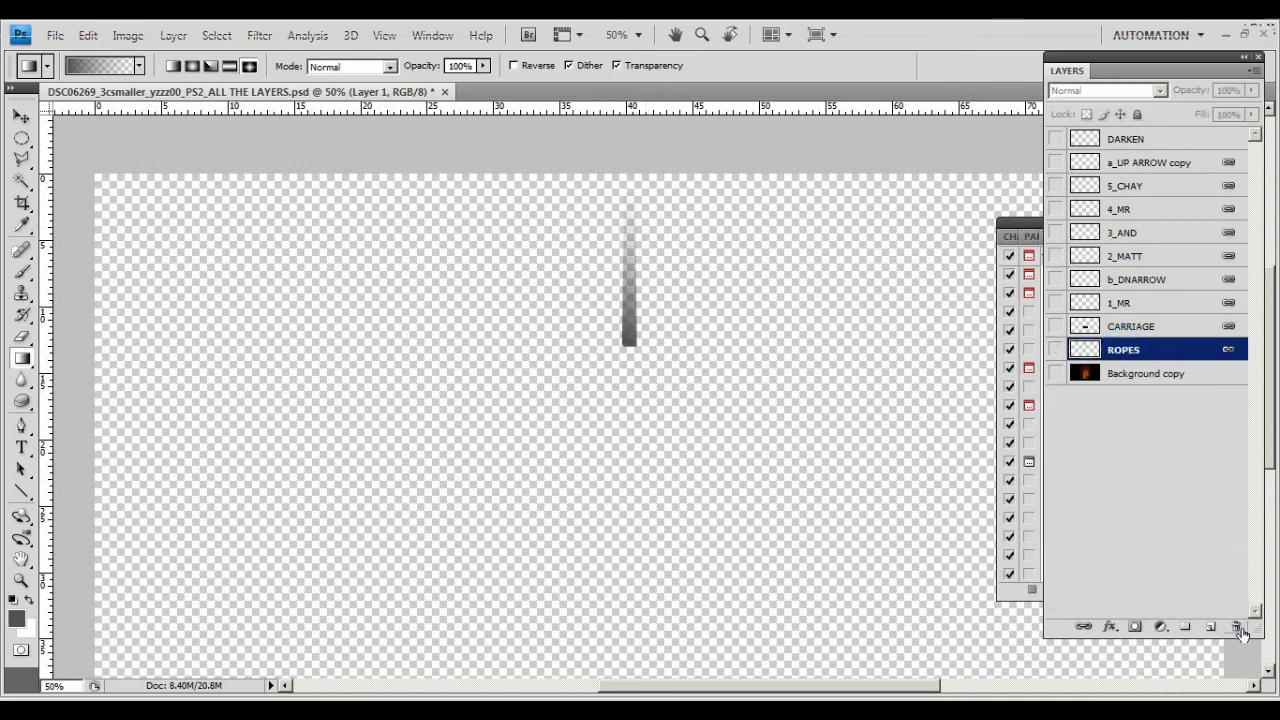
Step: Show every layer: DARKEN, Background copy, ROPES, CARRIAGE, arrows and all MRMATTANDMRCHAY letters
{"action": "left_click", "coordinate": [1055, 138]}
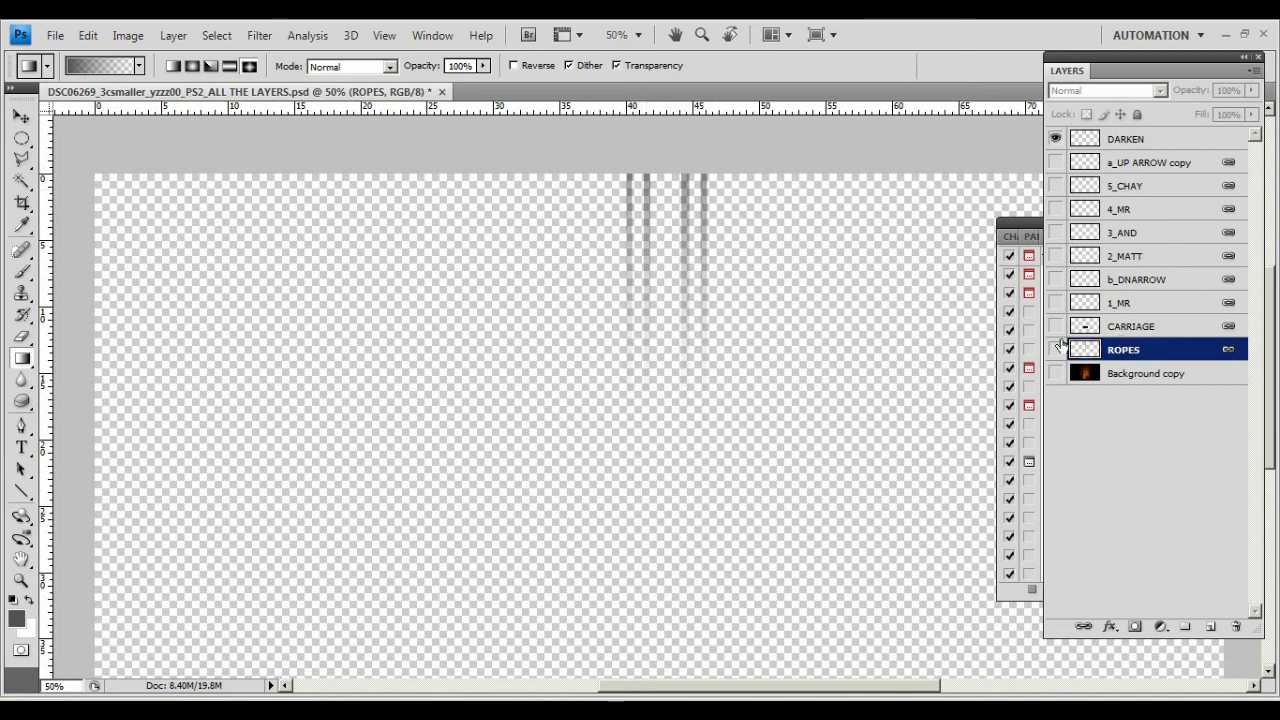
{"action": "left_click", "coordinate": [1056, 374]}
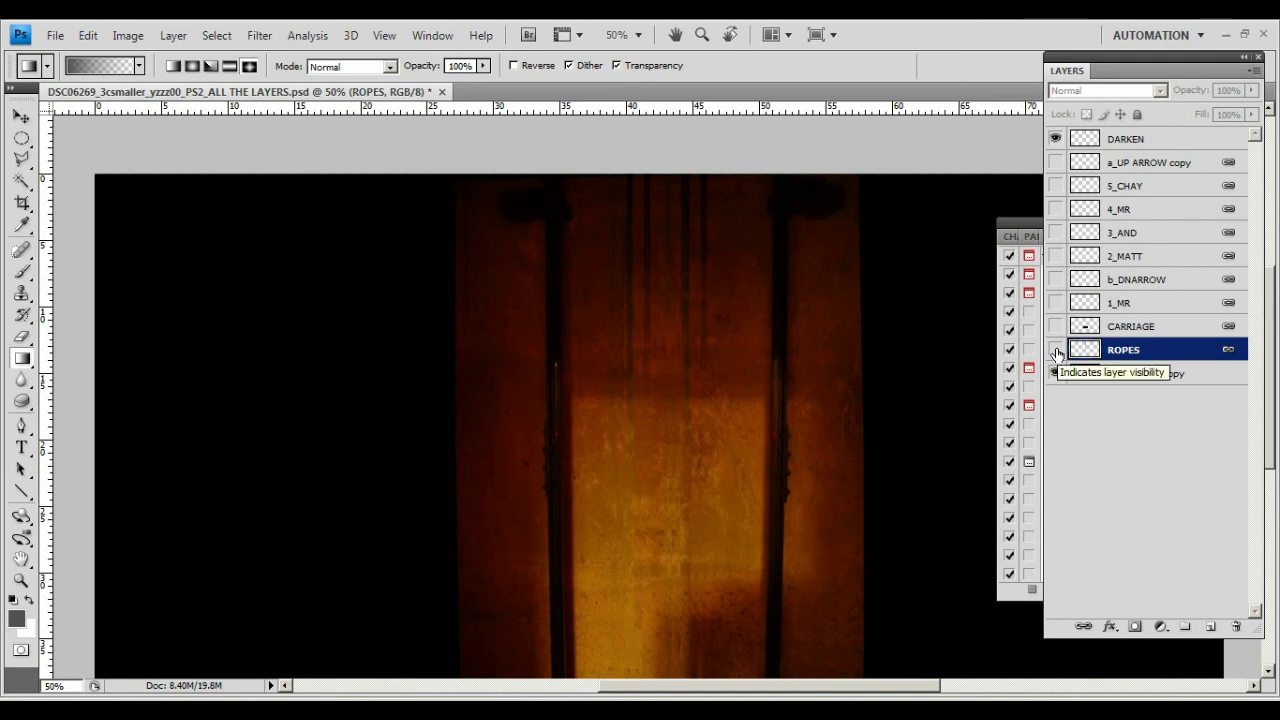
{"action": "left_click", "coordinate": [1056, 350]}
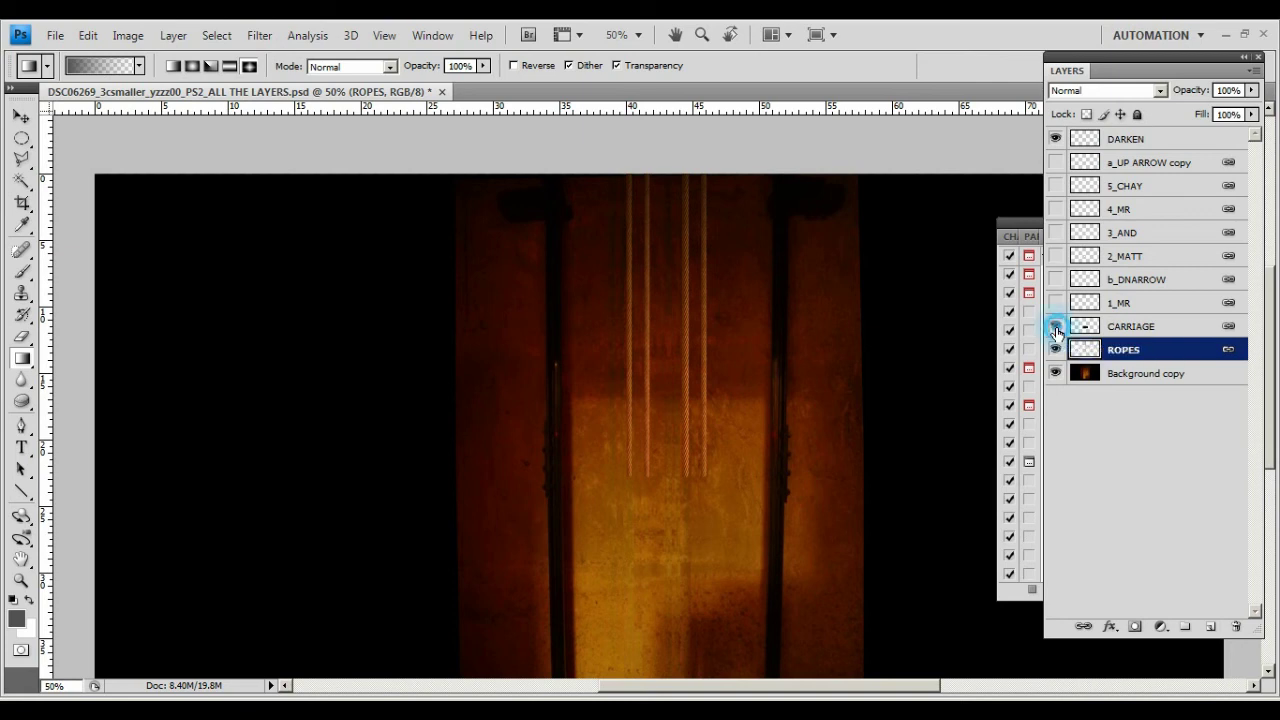
{"action": "left_click", "coordinate": [1056, 326]}
{"action": "left_click", "coordinate": [1056, 303]}
{"action": "left_click", "coordinate": [1056, 279]}
{"action": "left_click", "coordinate": [1056, 256]}
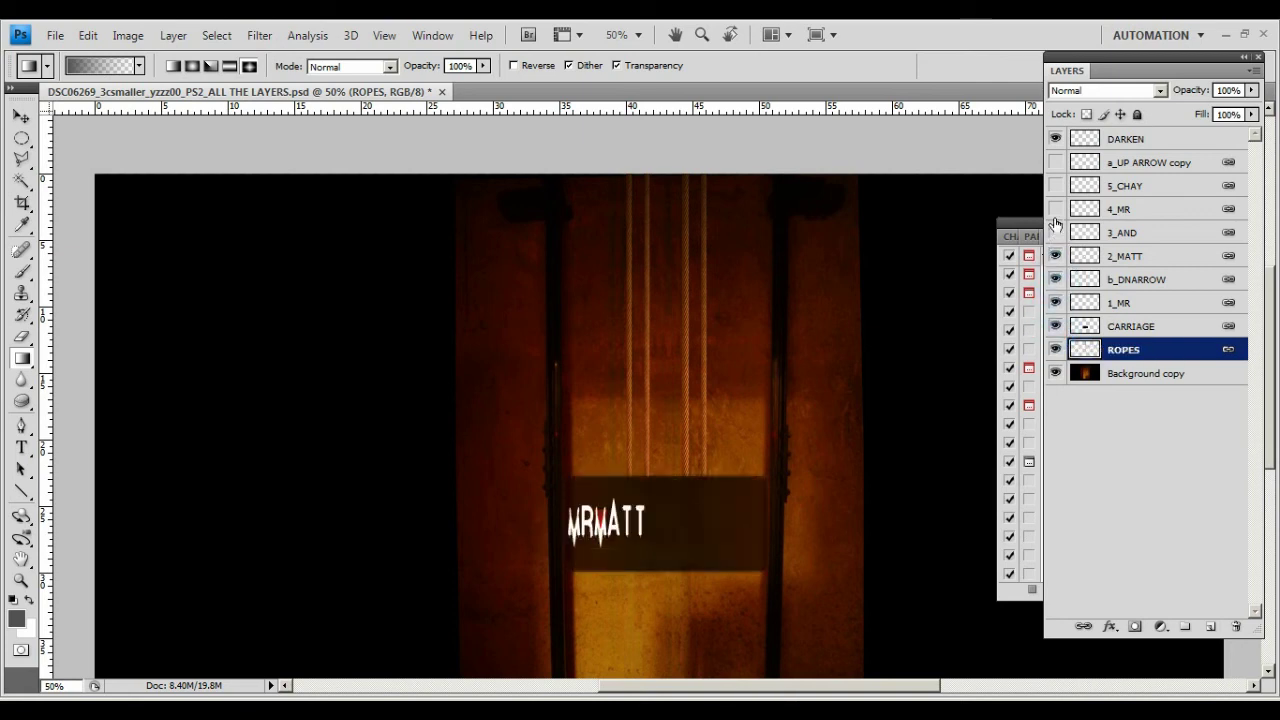
{"action": "left_click", "coordinate": [1056, 232]}
{"action": "left_click", "coordinate": [1056, 209]}
{"action": "left_click", "coordinate": [1056, 186]}
{"action": "left_click", "coordinate": [1056, 162]}
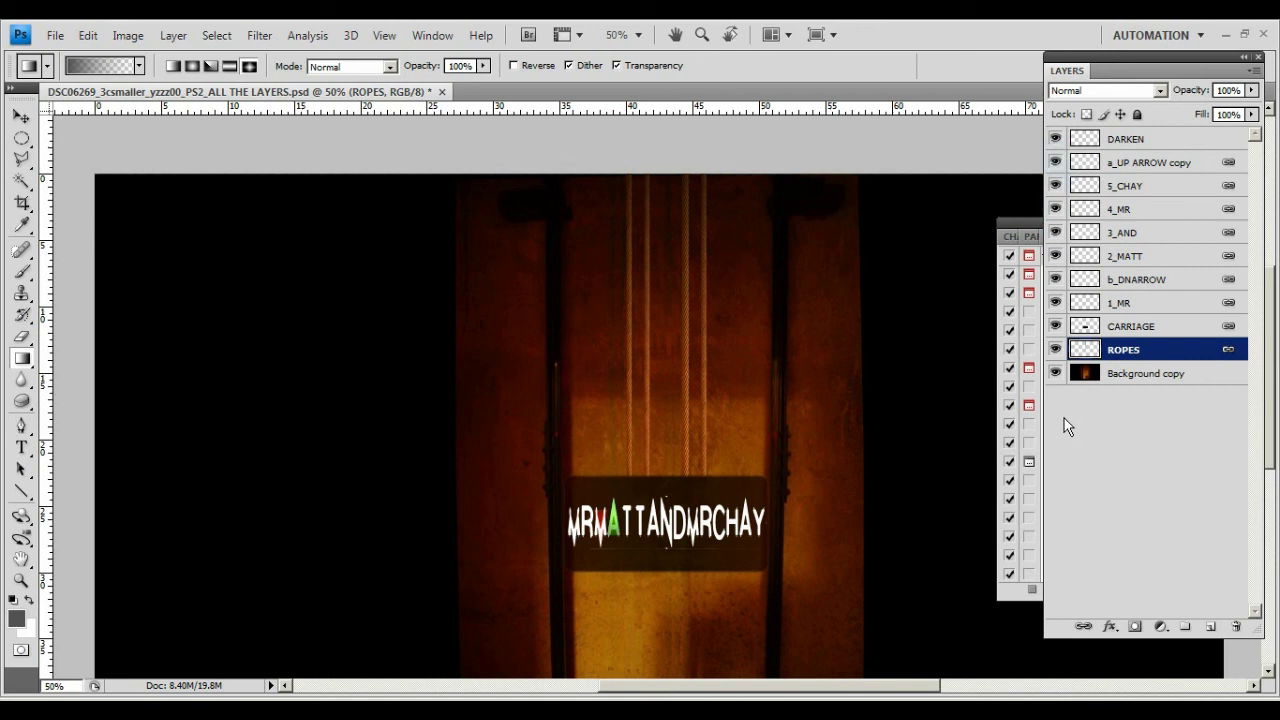
Step: Quit Photoshop without saving and select the intro1 Layers-only Premiere project
{"action": "left_click", "coordinate": [21, 580]}
{"action": "left_click_drag", "start_coordinate": [325, 578], "coordinate": [288, 517]}
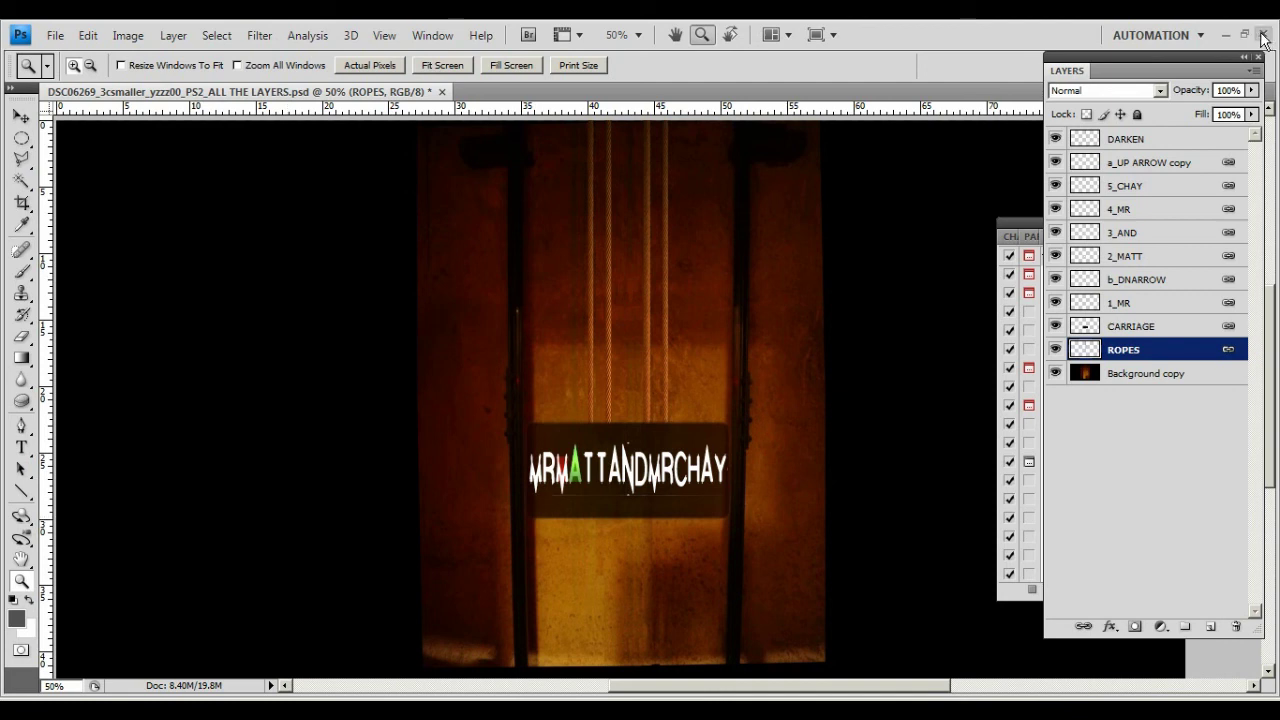
{"action": "left_click", "coordinate": [1263, 37]}
{"action": "left_click", "coordinate": [646, 298]}
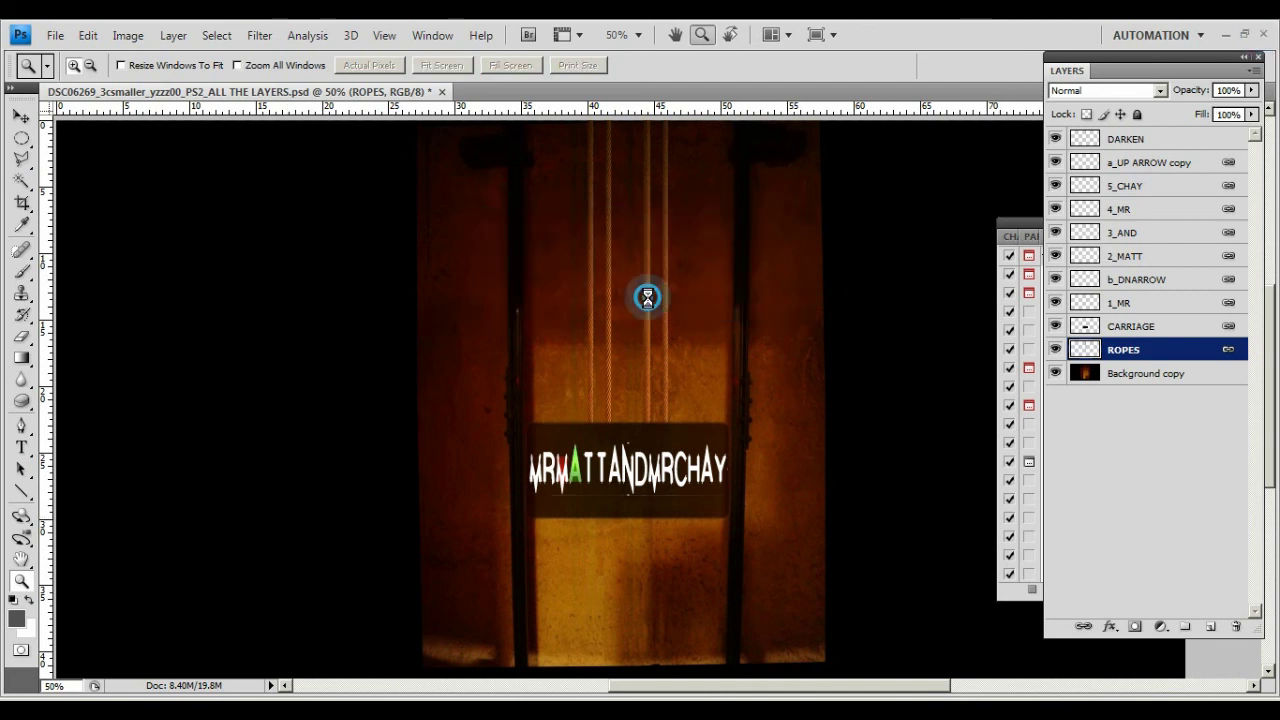
{"action": "left_click", "coordinate": [218, 197]}
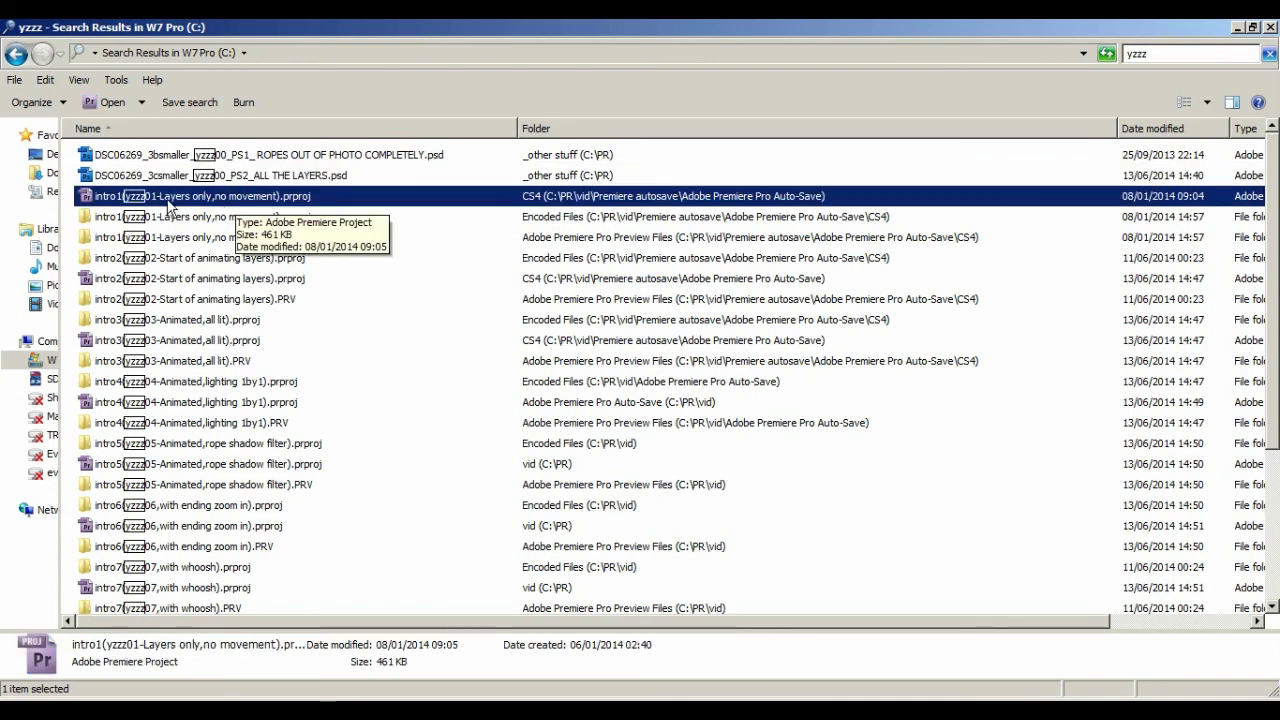
Step: Open intro1(yzzz01-Layers only,no movement).prproj from the search results in Premiere Pro CS4
{"action": "double_click", "coordinate": [235, 200]}
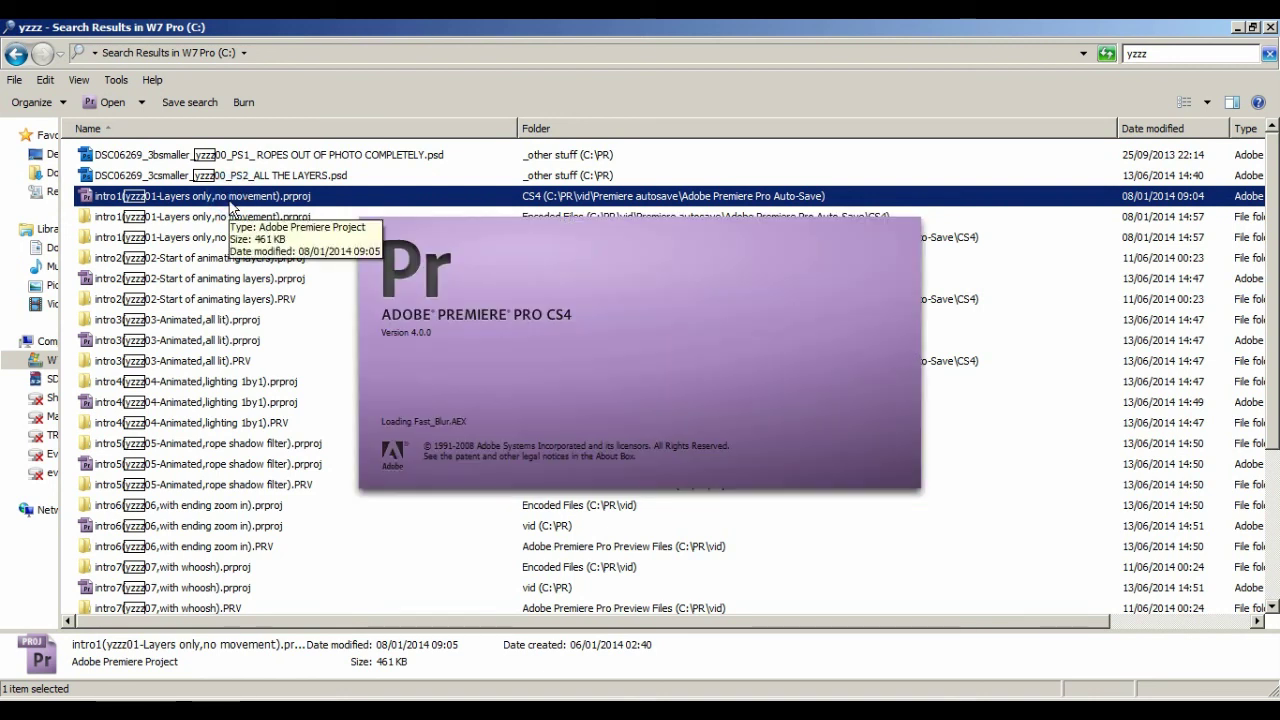